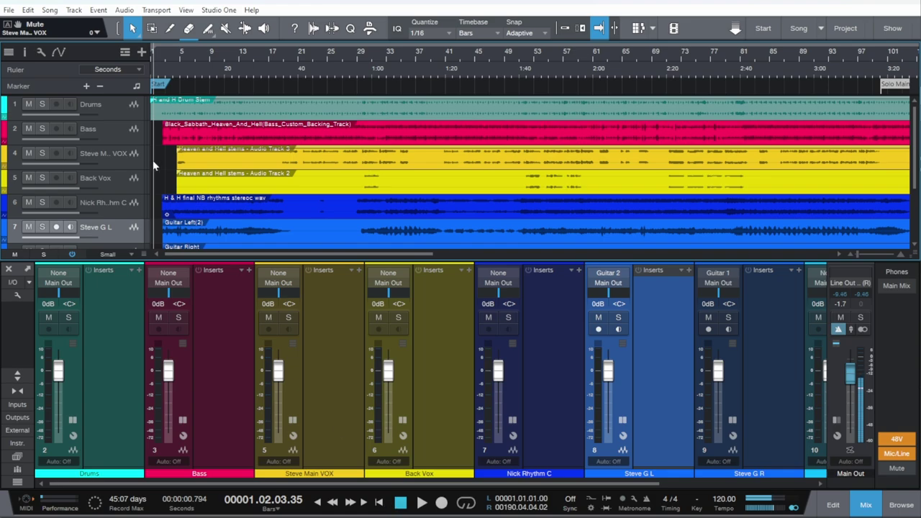
Return playback to the song's start and look over the mixer channels from Drums to the last solo guitar
left_click(333, 502)
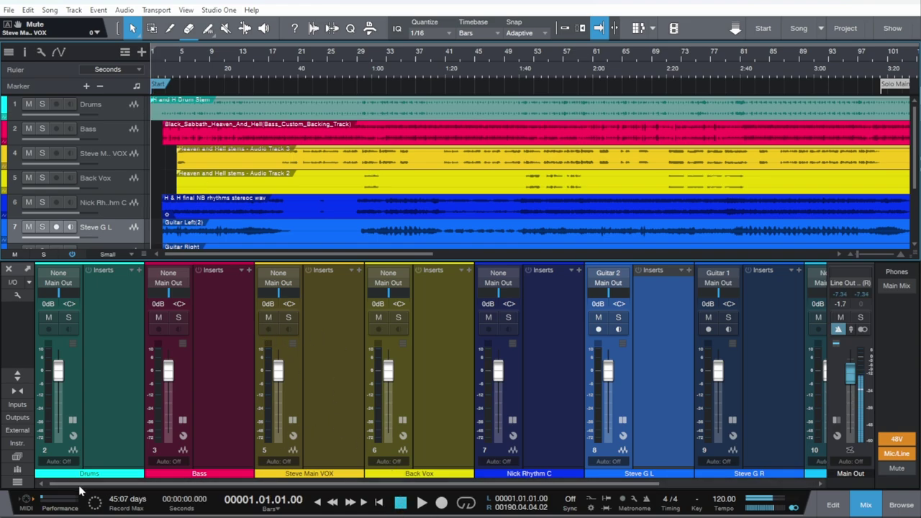
left_click(74, 393)
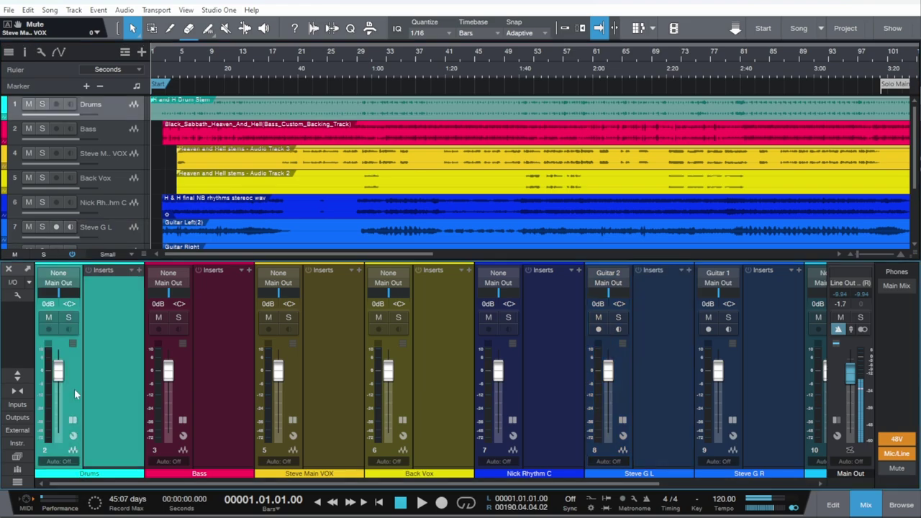
left_click(180, 379)
left_click(298, 363)
left_click(407, 358)
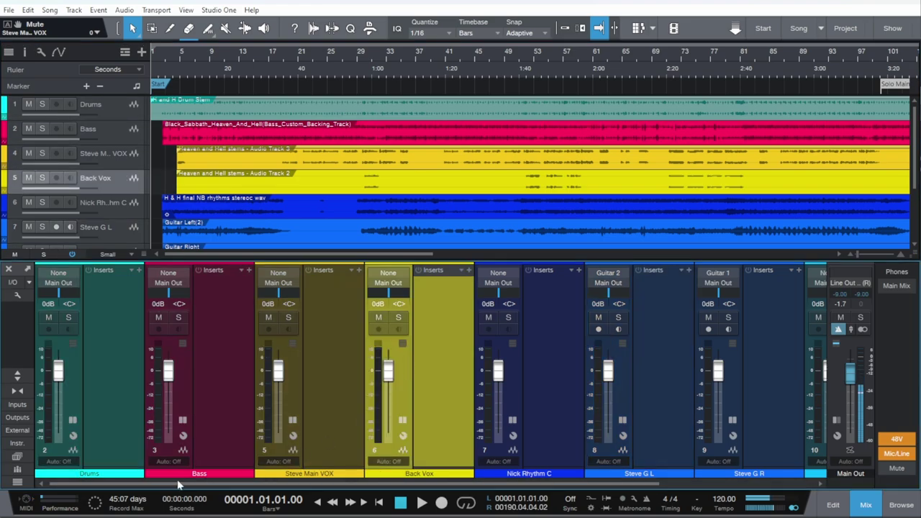
left_click_drag(152, 487, 272, 488)
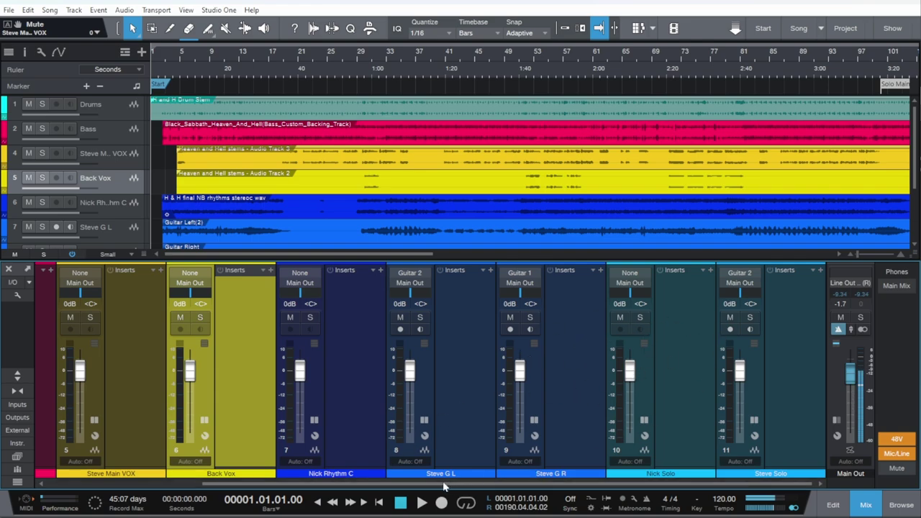
left_click_drag(273, 484, 155, 484)
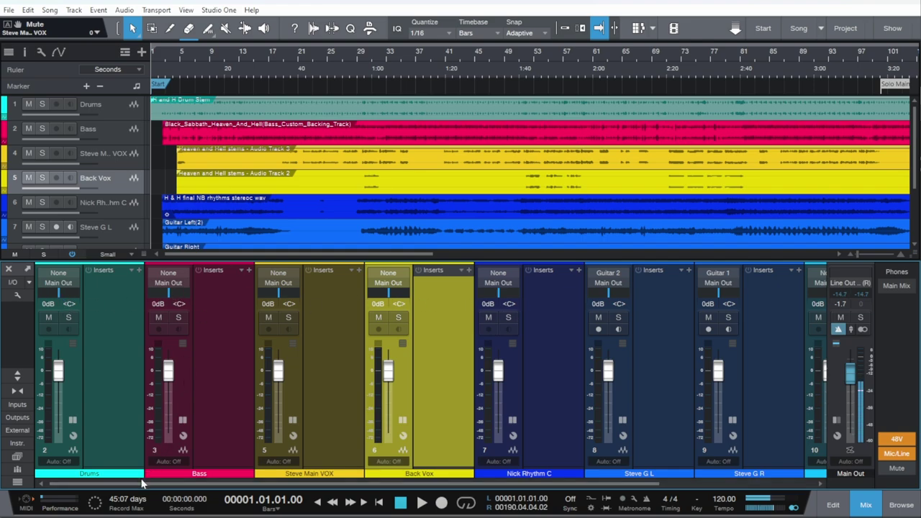
scroll(373, 302, "right", 2)
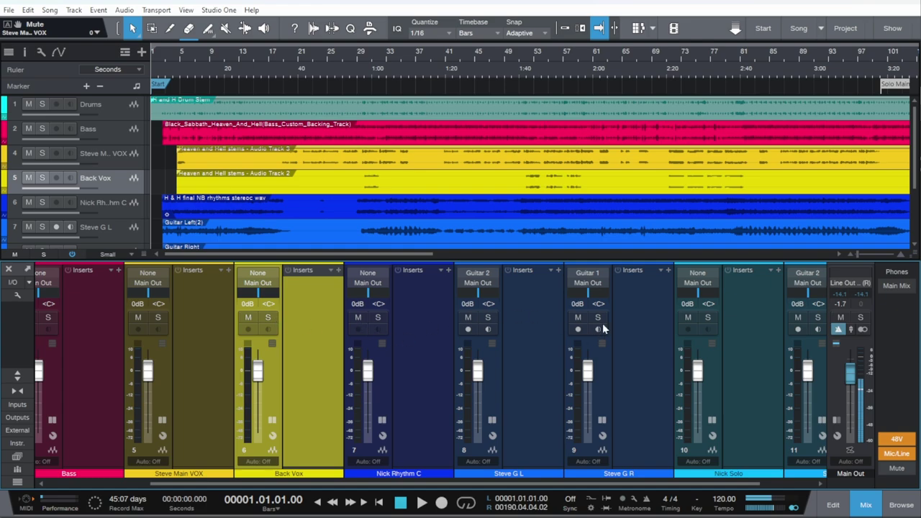
scroll(367, 466, "left", 2)
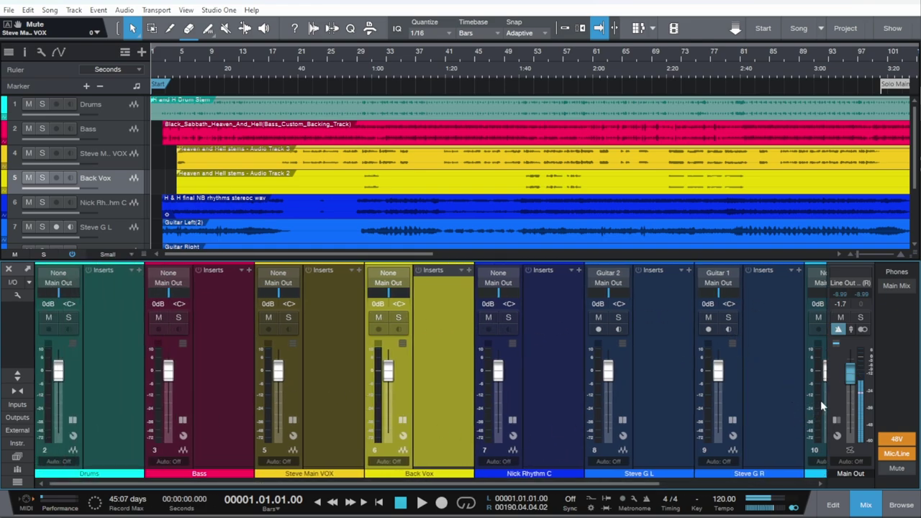
Expand the Main Out channel and examine its loudness and levels in the Insight 2 post-fader meter
left_click(836, 385)
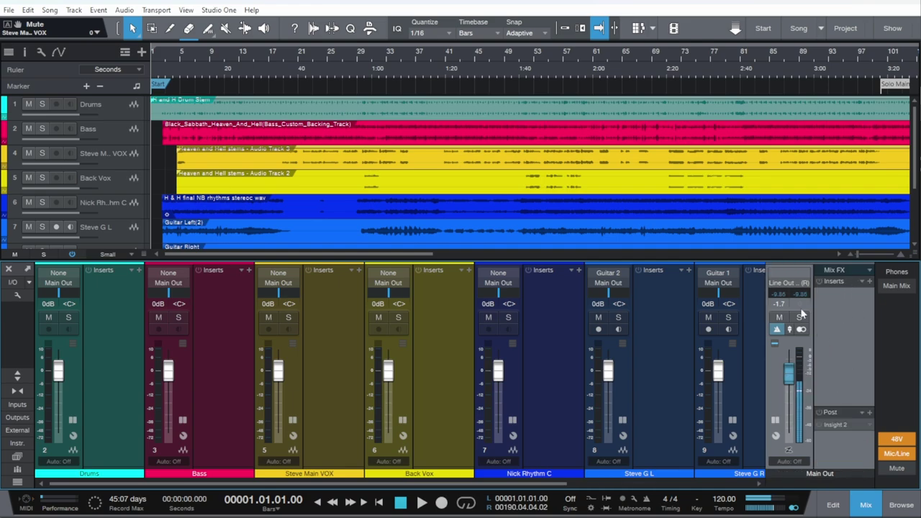
left_click(833, 424)
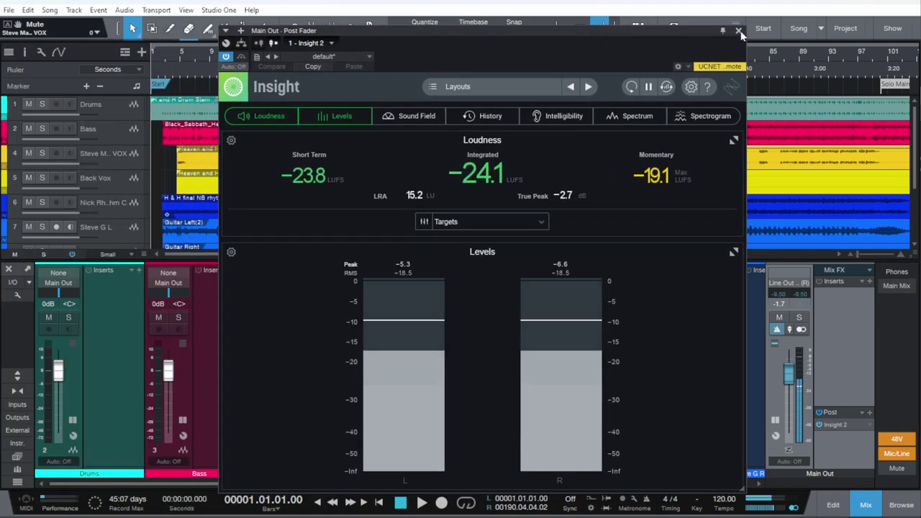
left_click(832, 423)
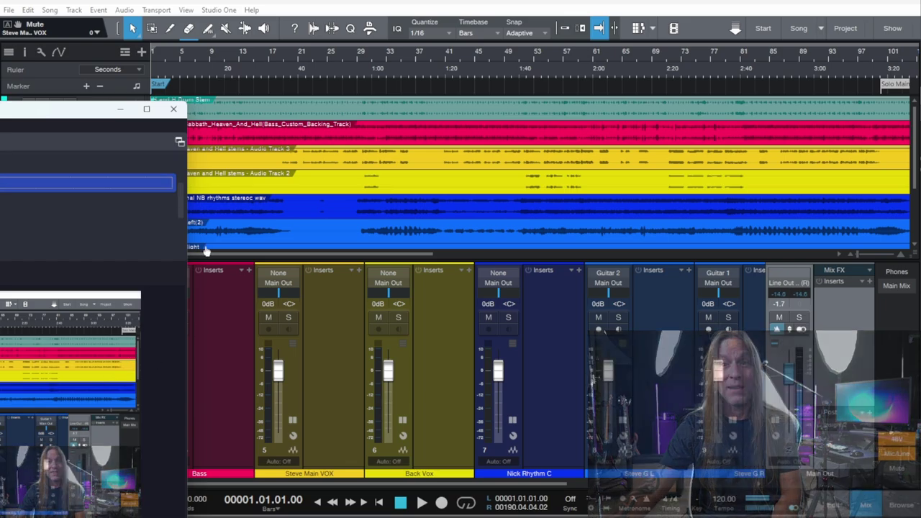
Play excerpts of the unprocessed mix from the song's start and from about bar 18
left_click(422, 503)
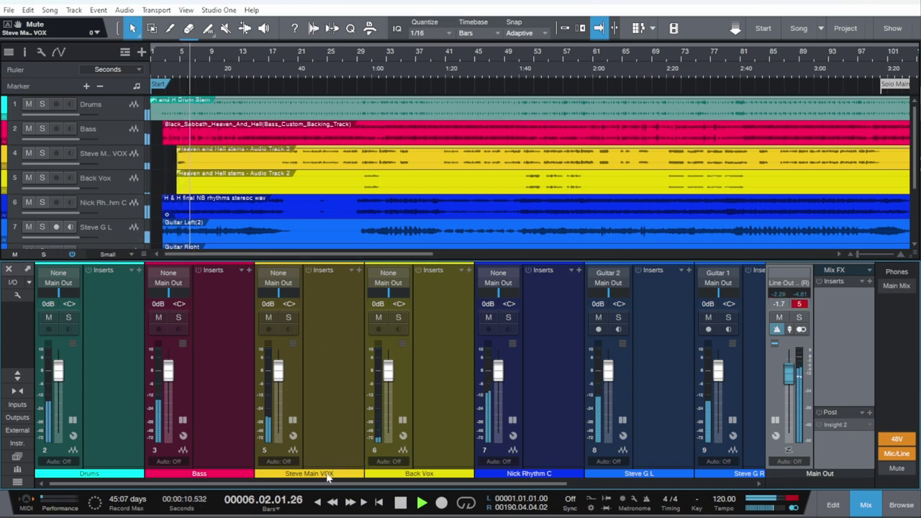
left_click(401, 502)
left_click(283, 56)
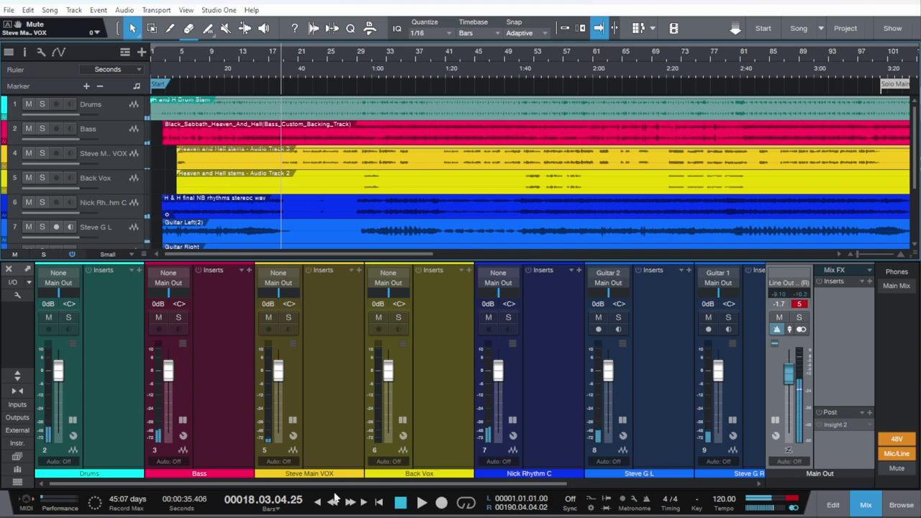
left_click(421, 502)
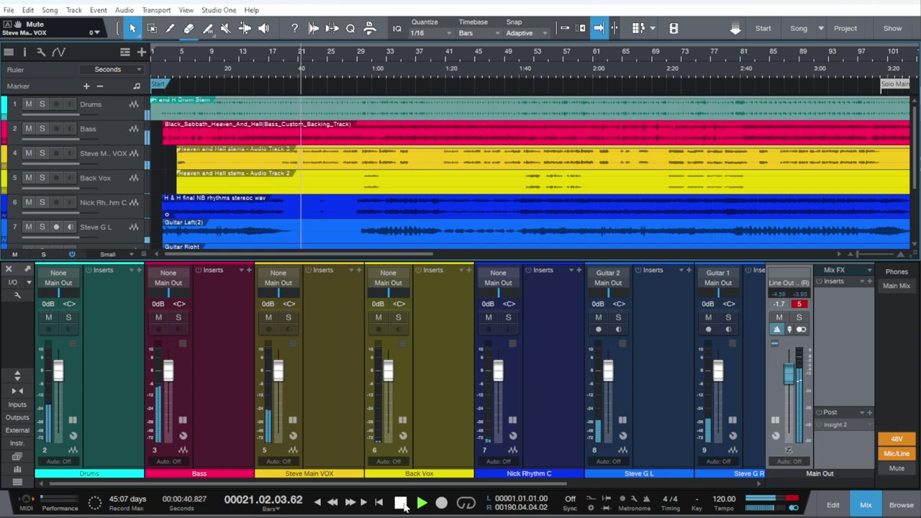
left_click(401, 503)
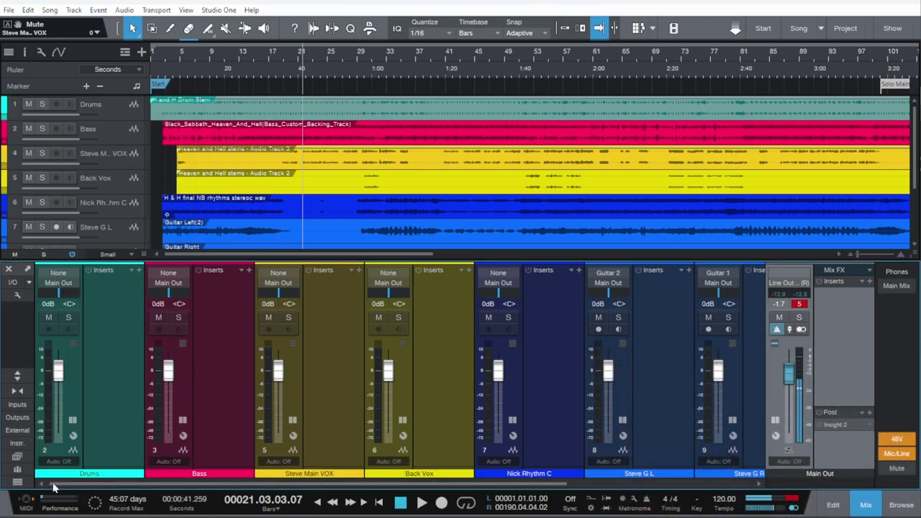
Review the mixer channels one by one, covering Drums, Bass, main and back vocals, rhythm guitars and solo guitars
left_click(67, 375)
left_click_drag(106, 484, 366, 424)
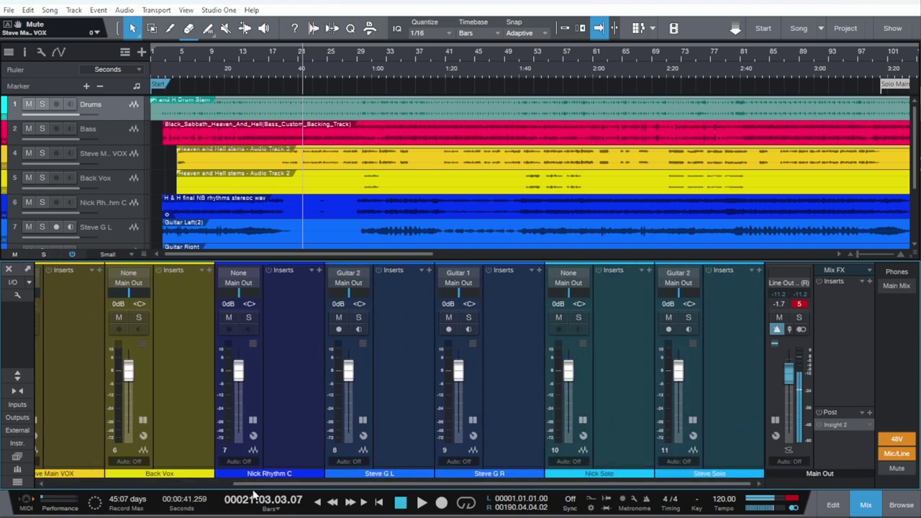
left_click(142, 481)
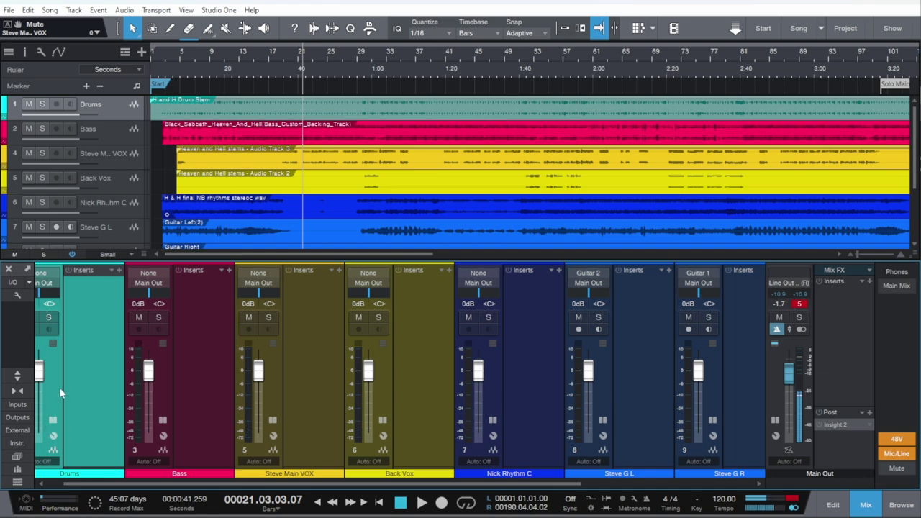
left_click(162, 395)
left_click(280, 396)
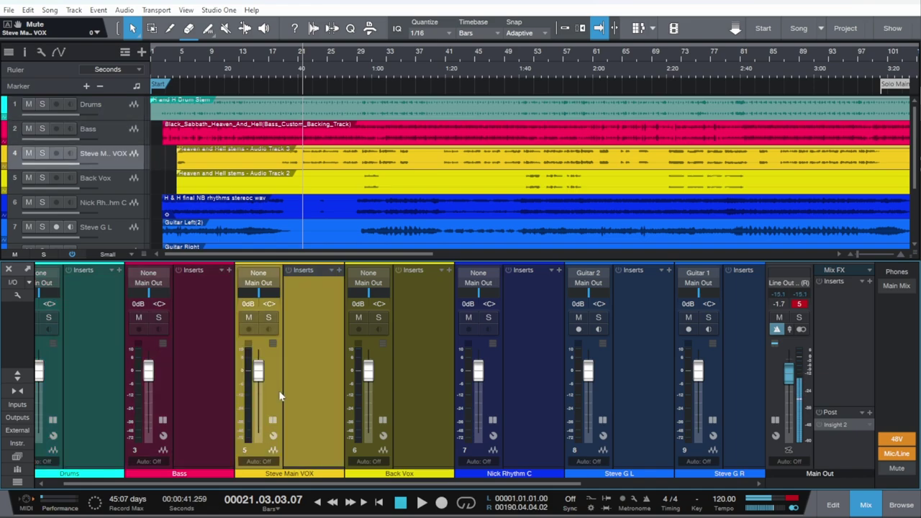
left_click(377, 424)
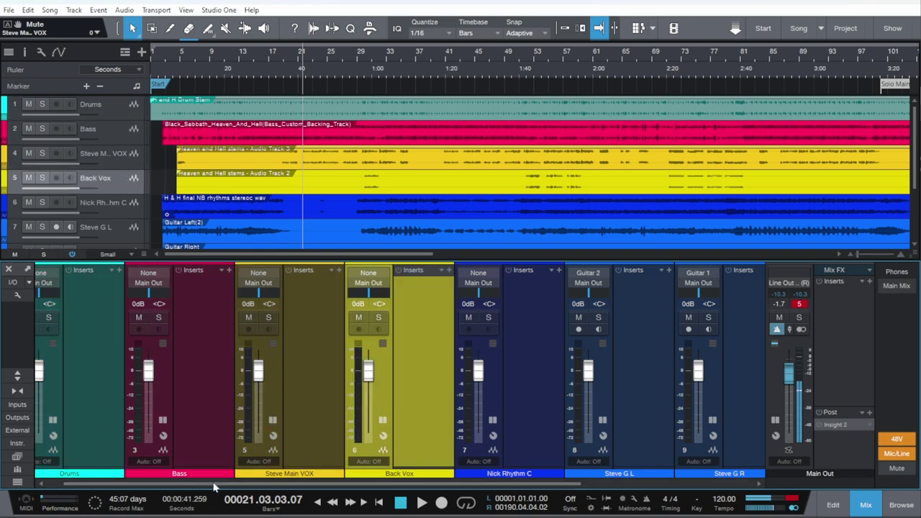
left_click_drag(213, 488, 417, 467)
left_click(252, 388)
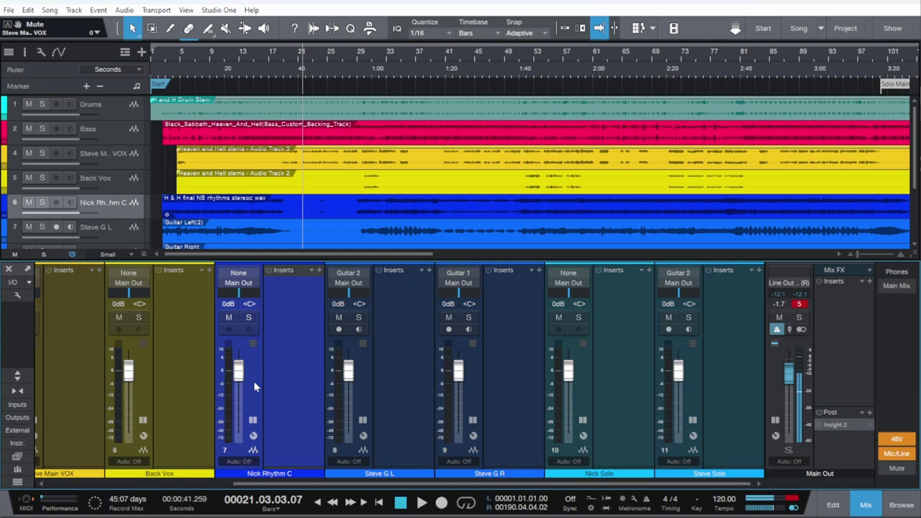
left_click(361, 396)
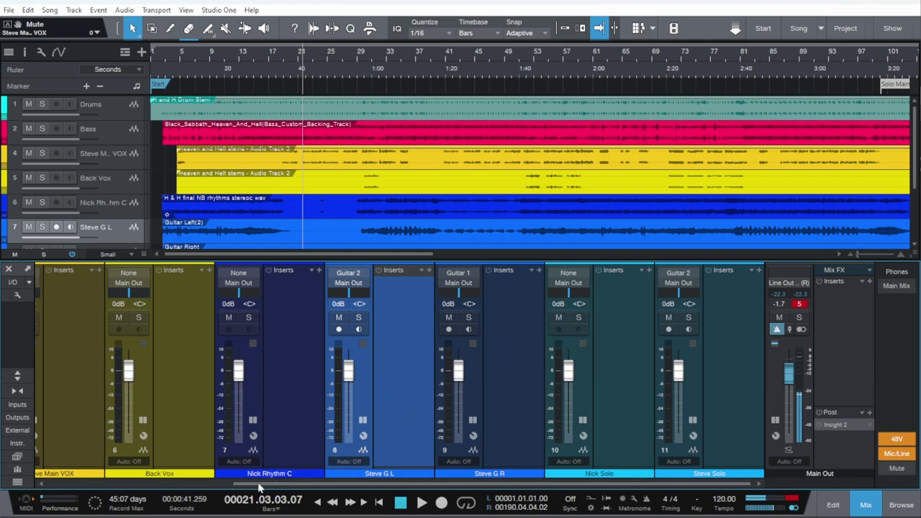
left_click(587, 354)
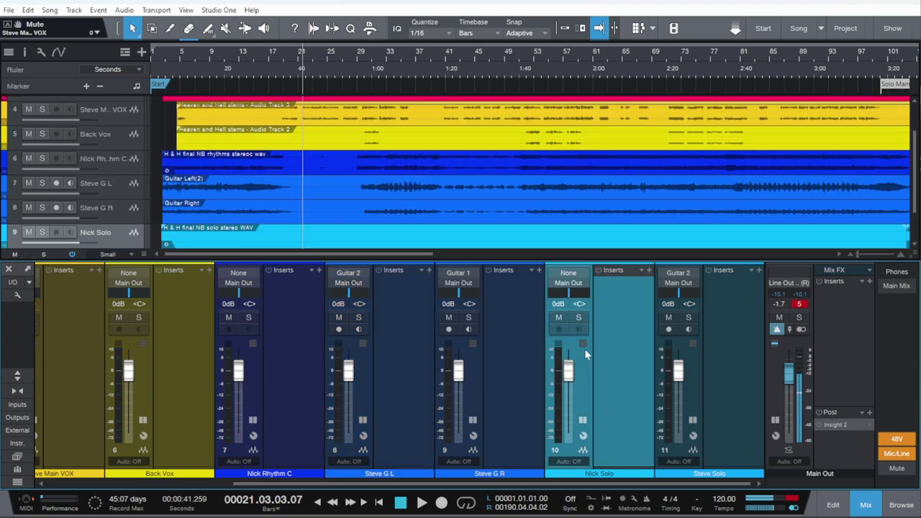
left_click(695, 388)
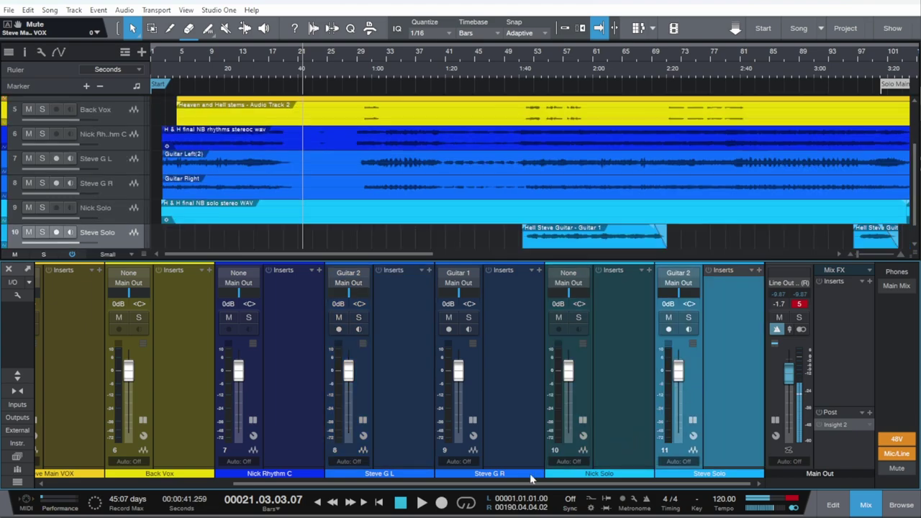
left_click_drag(416, 485, 362, 489)
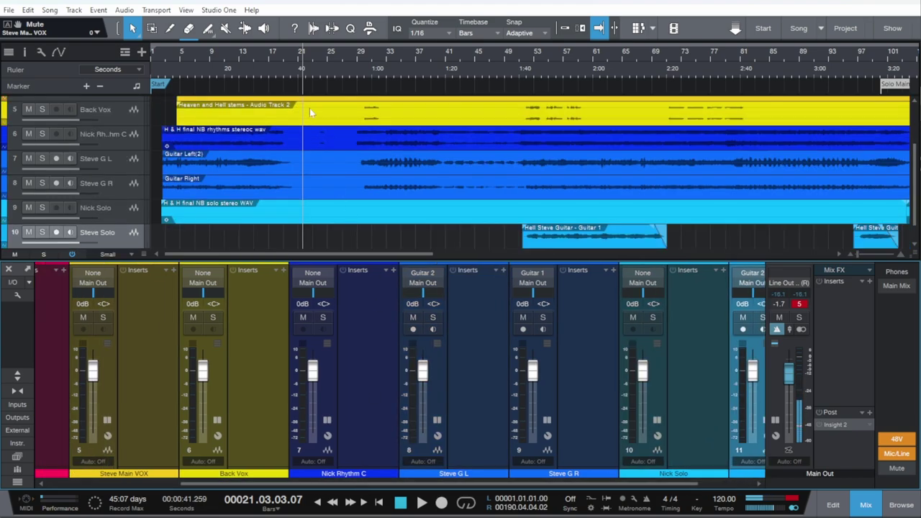
Examine the left and right guitar events in the arrangement's second half, up to the End marker
left_click_drag(291, 258, 518, 255)
left_click(552, 174)
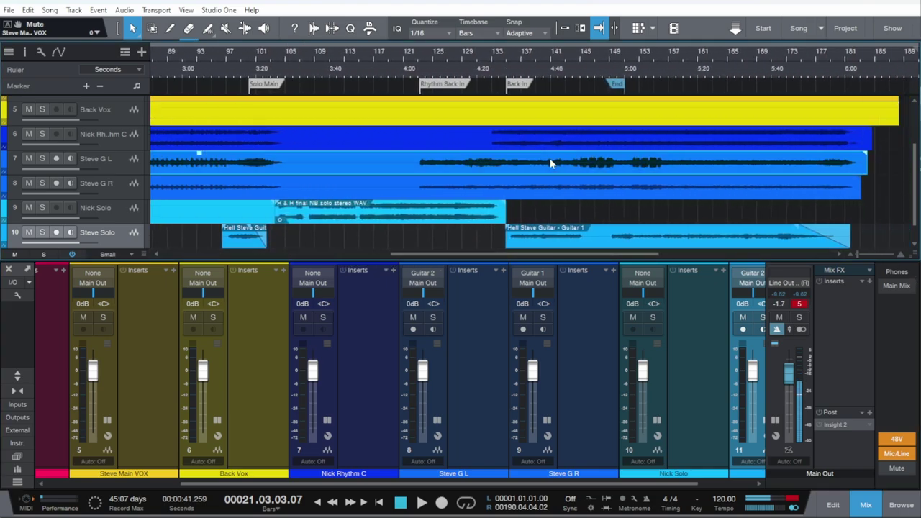
left_click(546, 189)
left_click_drag(437, 257, 214, 257)
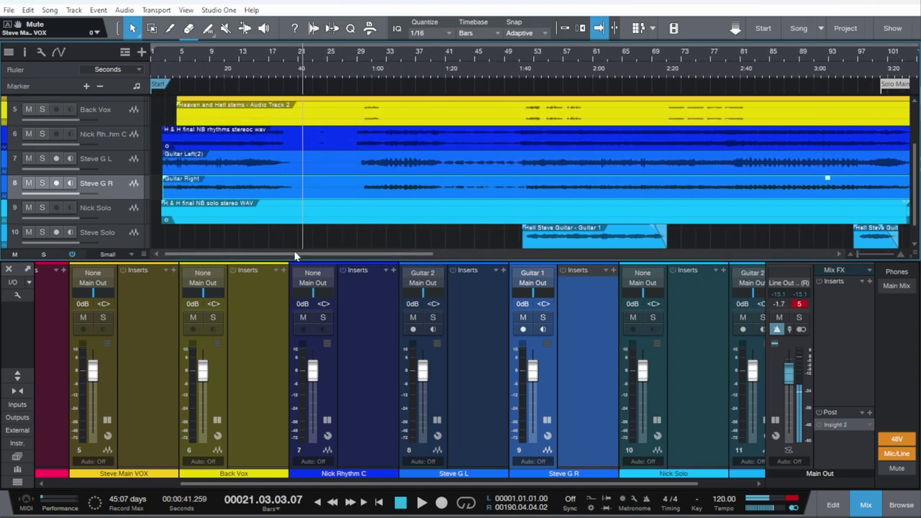
Insert iZotope Neutron 4 on all channels at once, from Drums to the last solo guitar
left_click_drag(186, 482, 288, 481)
left_click(80, 362)
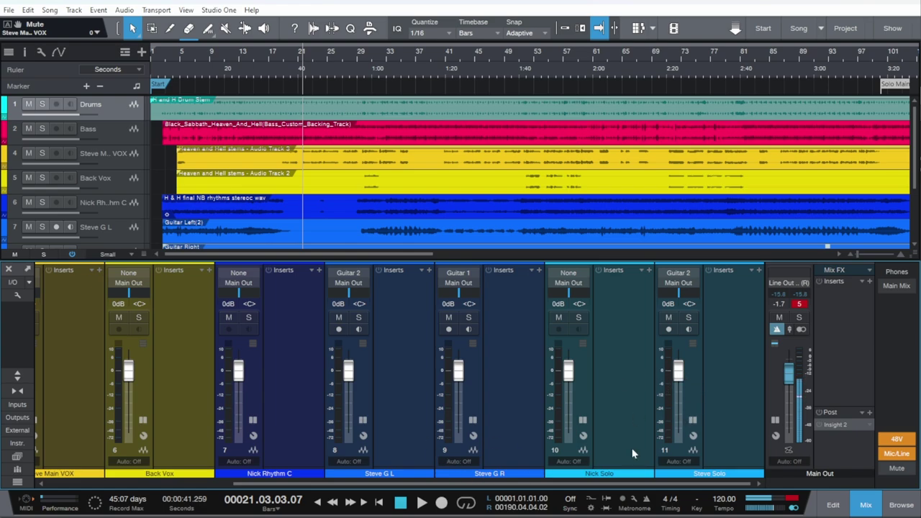
left_click(693, 374)
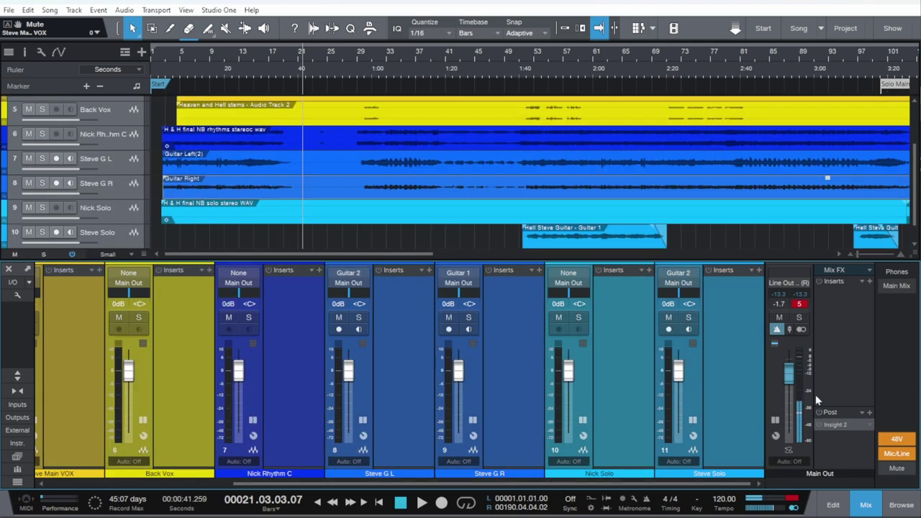
left_click(902, 505)
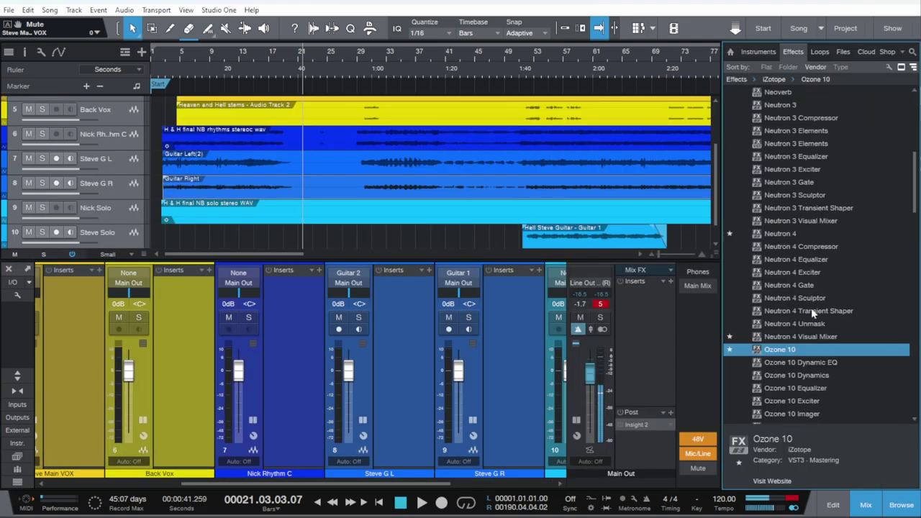
left_click(790, 234)
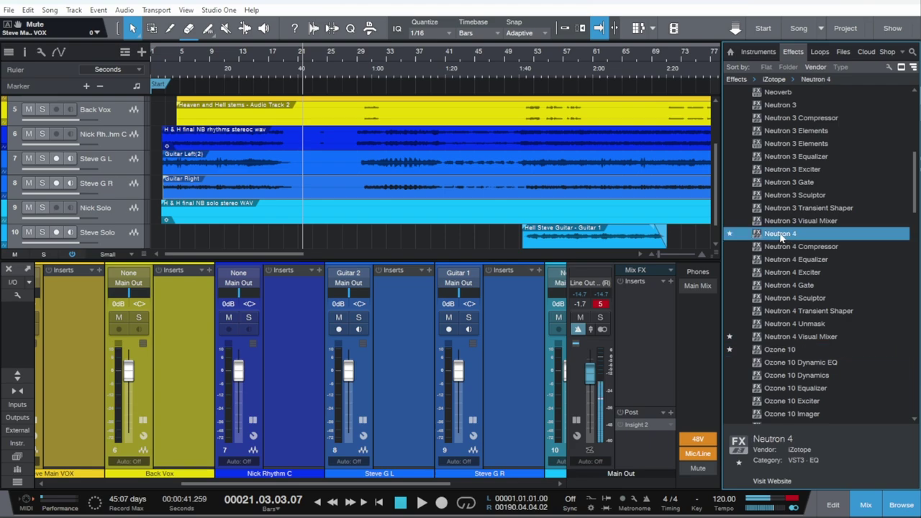
left_click_drag(780, 235, 513, 331)
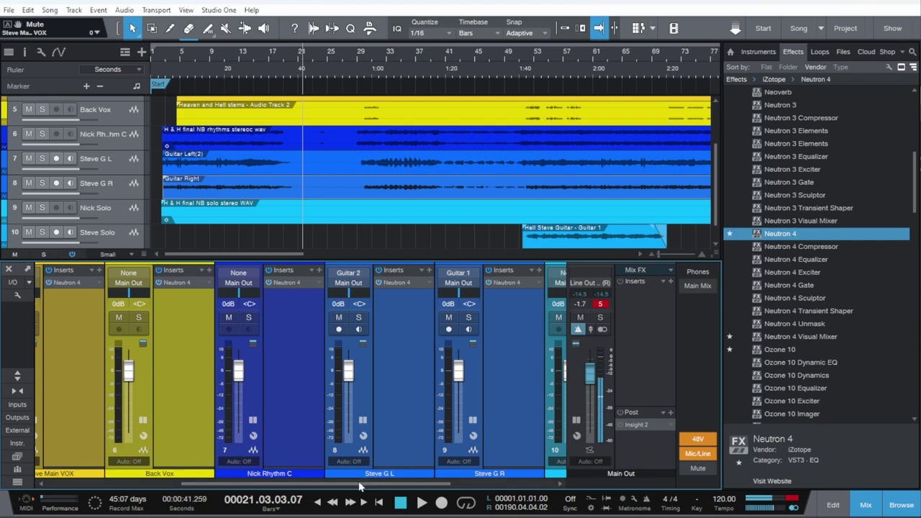
scroll(422, 446, "left", 3)
left_click(901, 506)
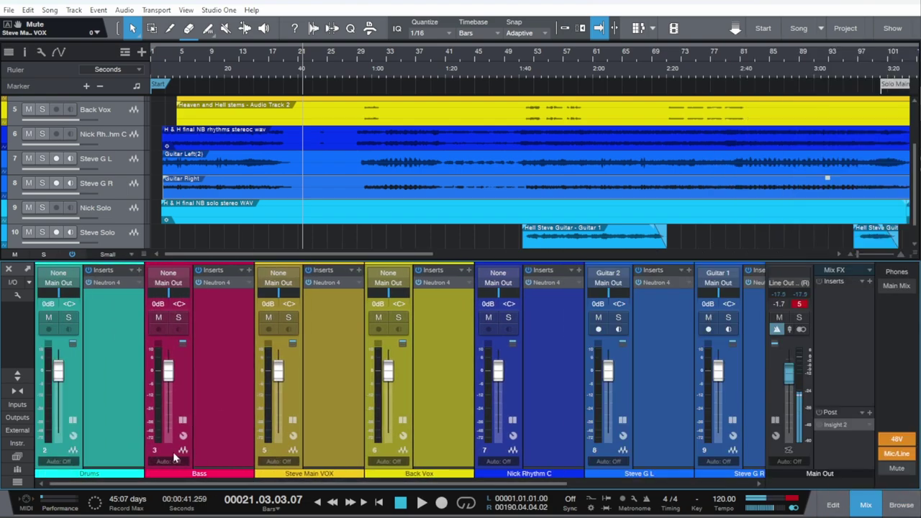
Solo the Drums channel and open its Neutron 4 insert, placing the plug-in window clear of the Drums and Bass strips
scroll(134, 489, "right", 1)
left_click_drag(134, 489, 75, 486)
left_click(102, 341)
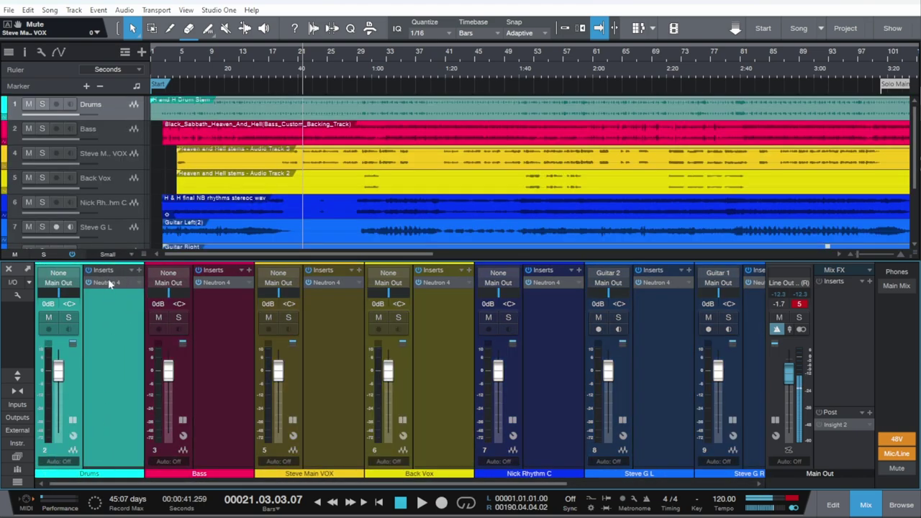
left_click(70, 318)
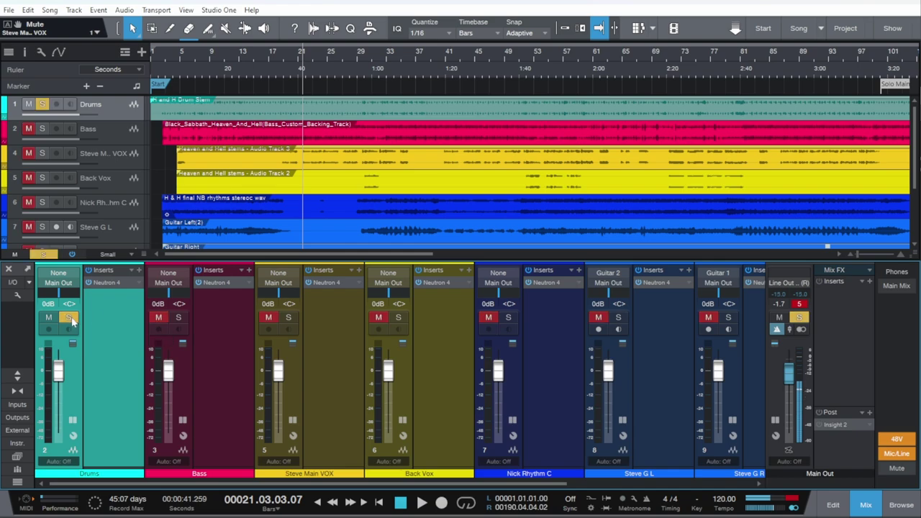
left_click(113, 282)
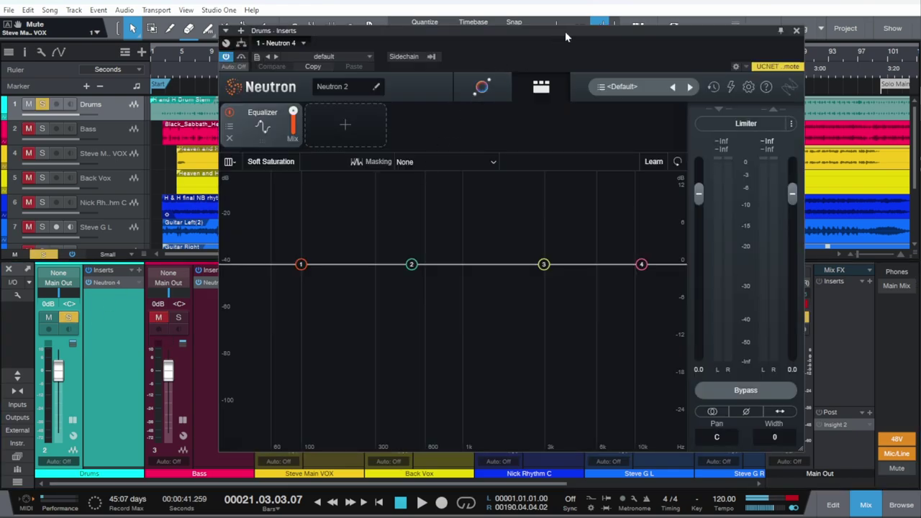
left_click_drag(564, 31, 644, 74)
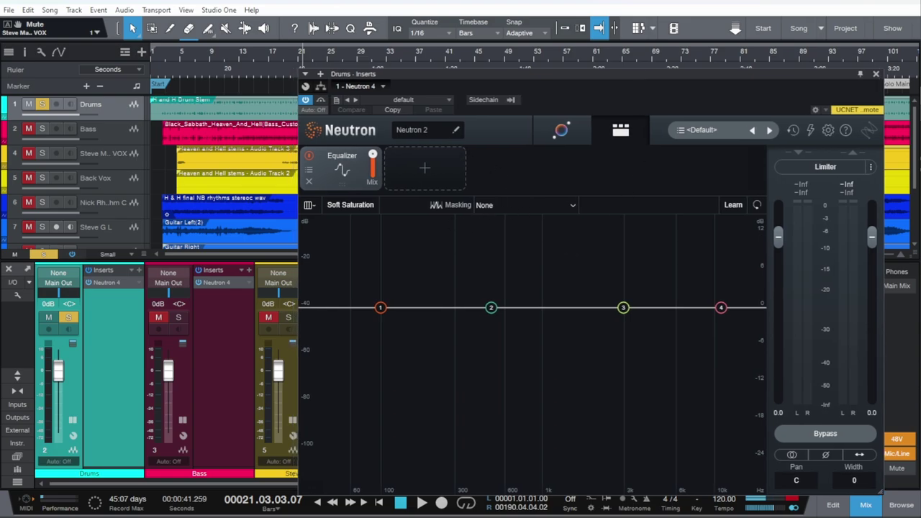
Name the Drums channel's Neutron instance "drums"
left_click(456, 129)
type("drums")
key("Return")
Look over Neutron's Assistant view, its module view and the choices for adding another module
left_click(566, 134)
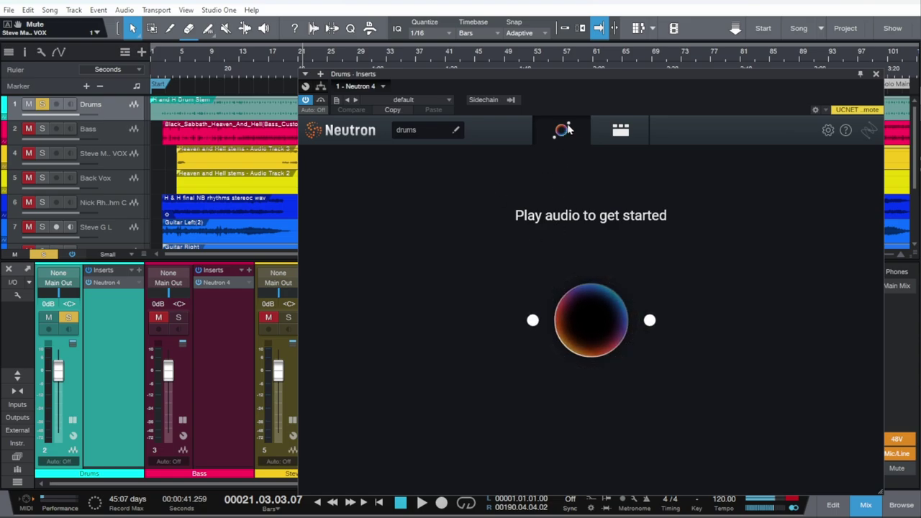
left_click(620, 133)
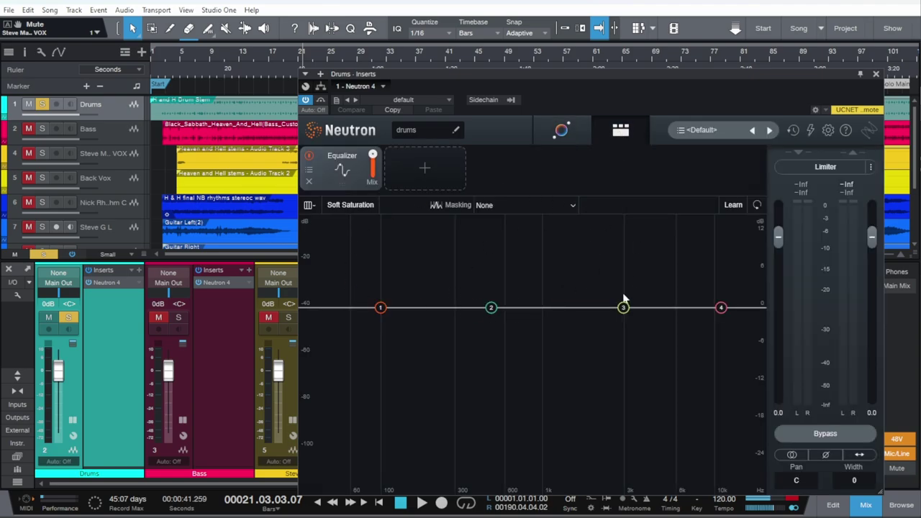
left_click(423, 173)
left_click(508, 154)
Play the soloed drums from about bar 137 in Neutron's Assistant view so it learns a drum setting
left_click(562, 131)
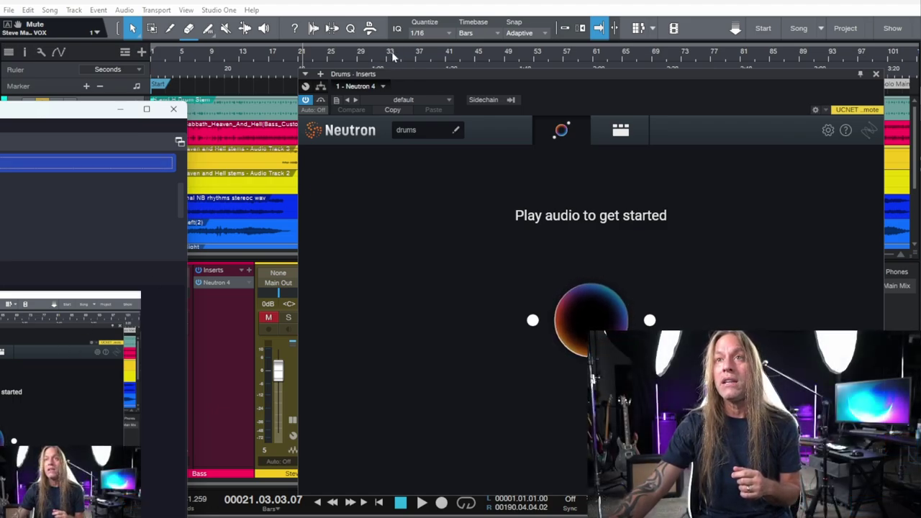
scroll(392, 51, "down", 1)
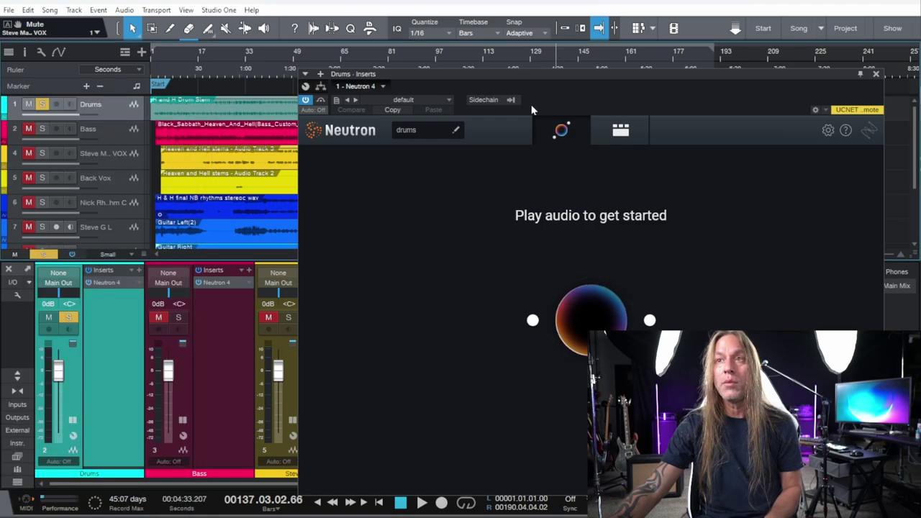
key("space")
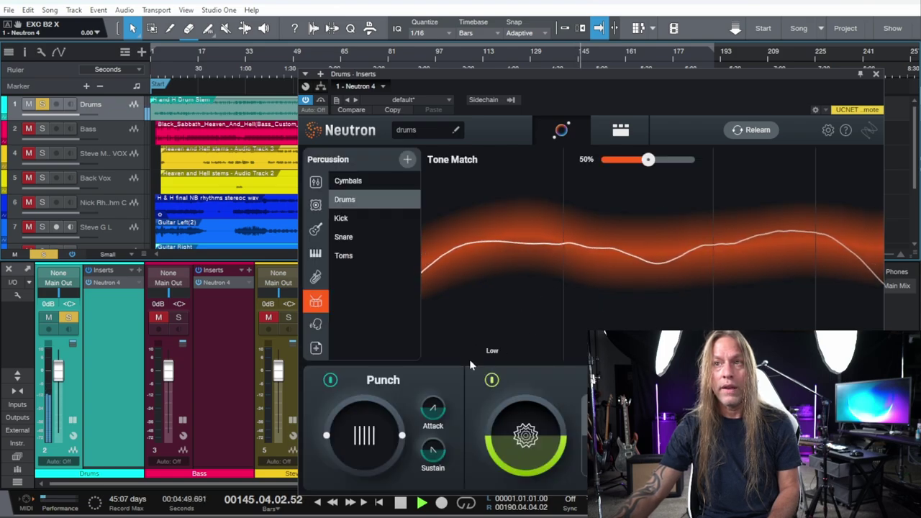
key("space")
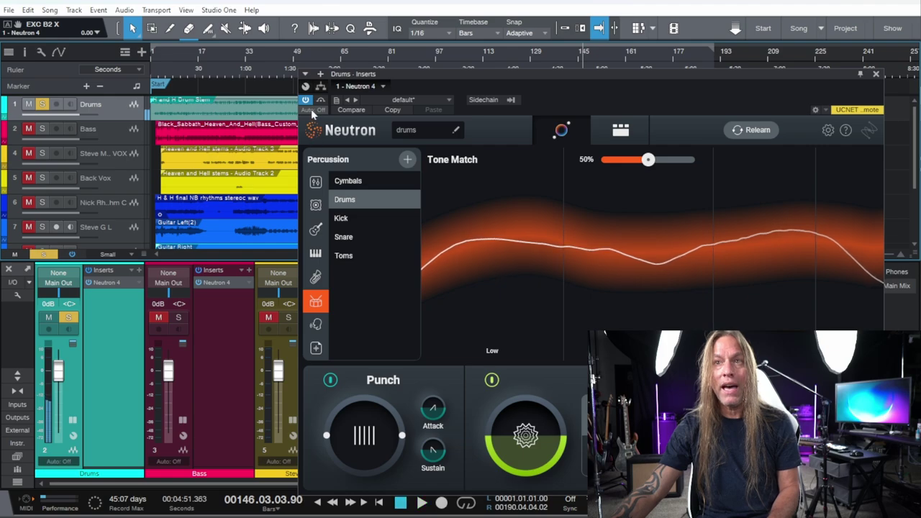
Compare the playing drums with Neutron bypassed and active, leaving it active
key("space")
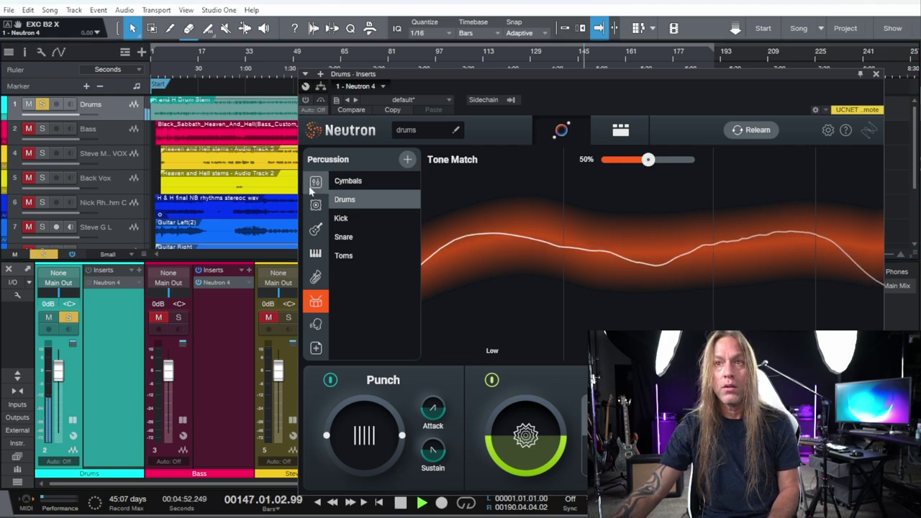
left_click(306, 103)
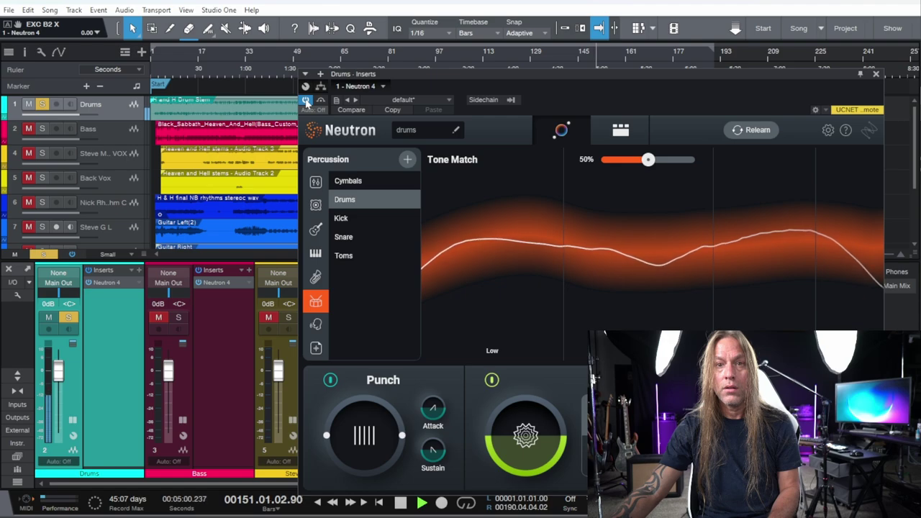
key("space")
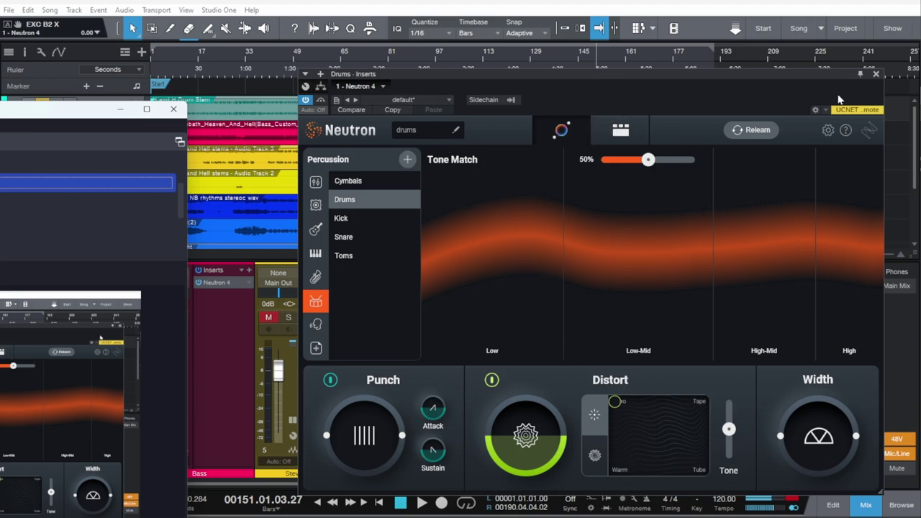
Solo the Bass channel in place of Drums and open the Bass channel's Neutron 4 insert
left_click(875, 74)
left_click(84, 328)
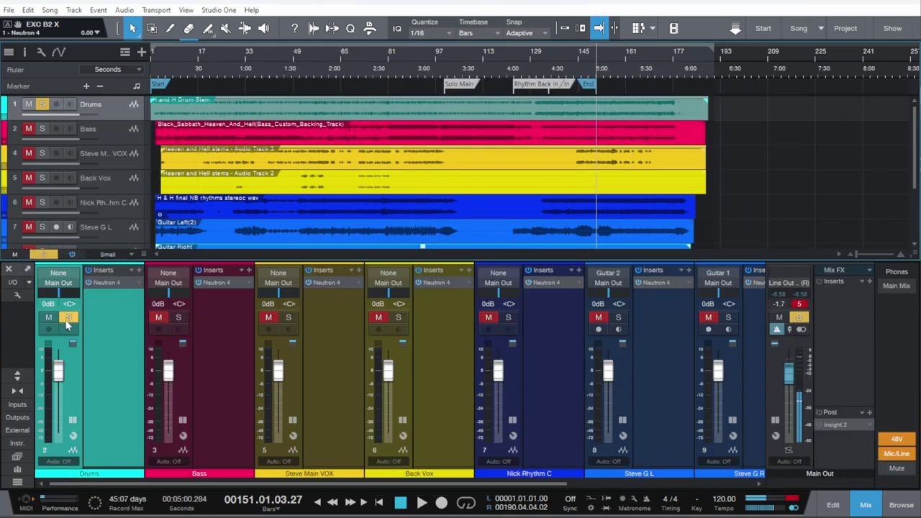
left_click(179, 318)
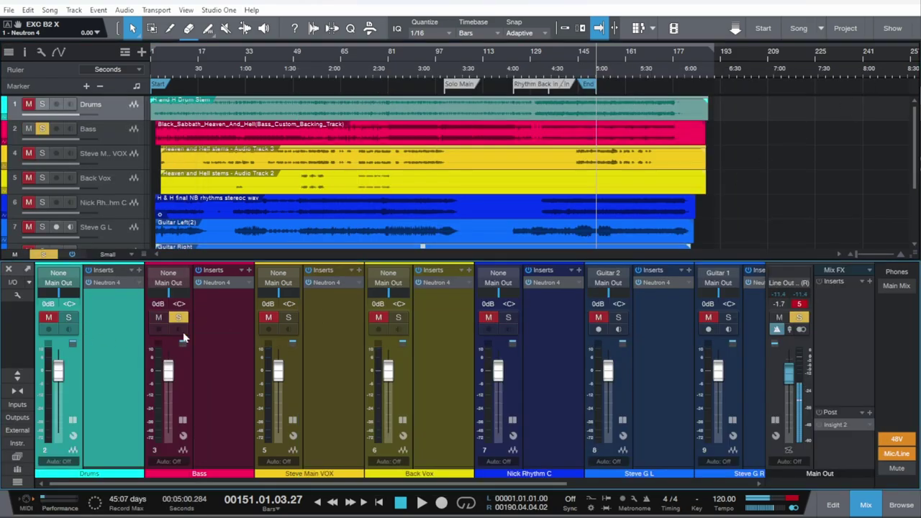
left_click(216, 282)
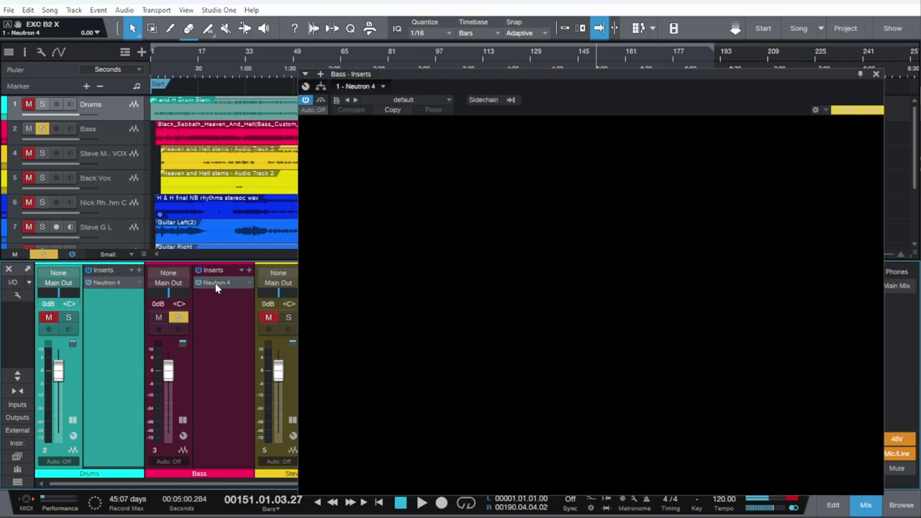
left_click_drag(573, 73, 548, 53)
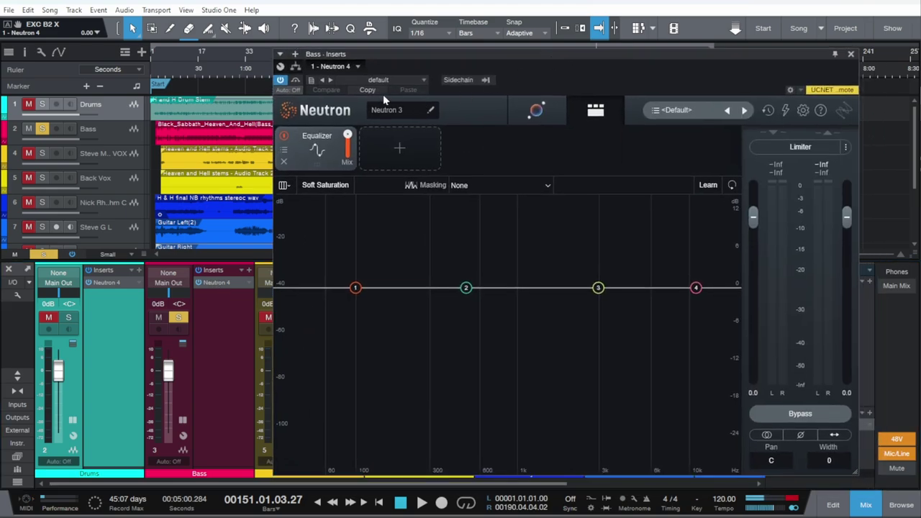
Name the Bass channel's Neutron instance "bass"
left_click(430, 109)
type("bass")
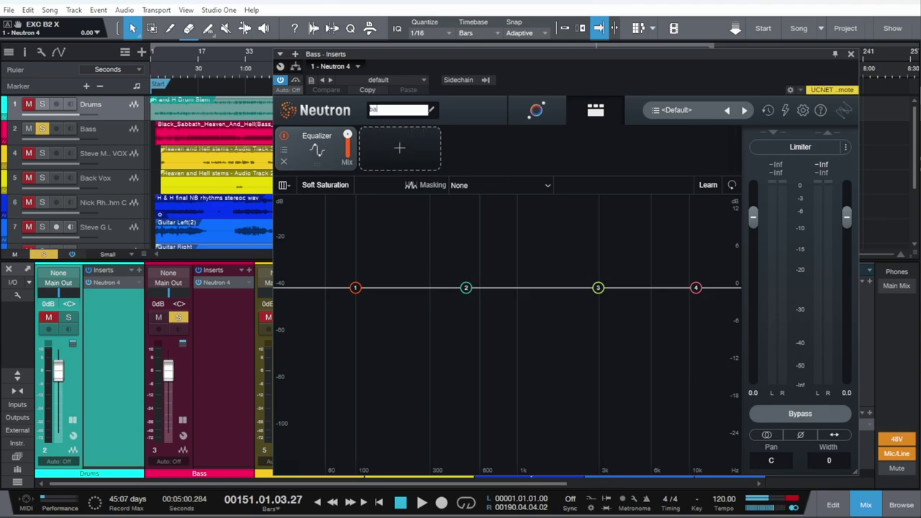
key("Return")
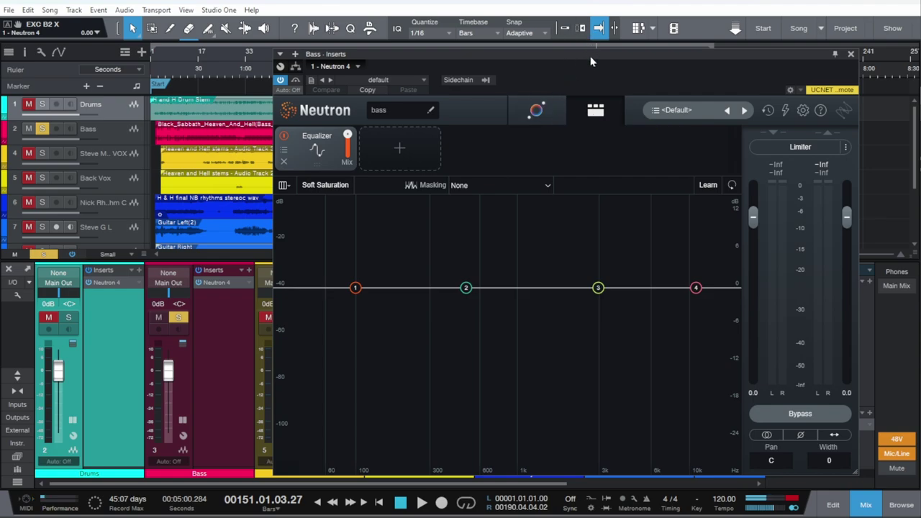
Uncover the timeline and play the soloed bass from about bar 135 in the Assistant view so Neutron learns it
left_click_drag(590, 60, 585, 70)
left_click(552, 57)
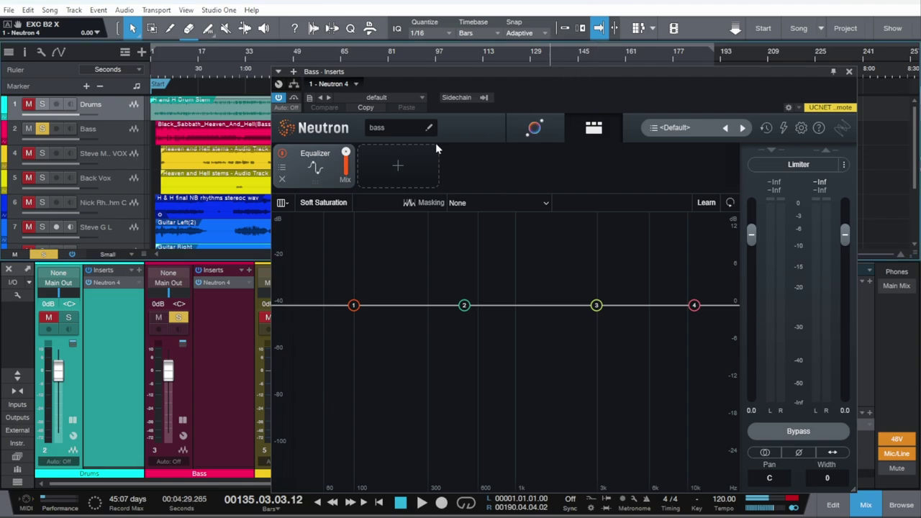
left_click(536, 129)
key("space")
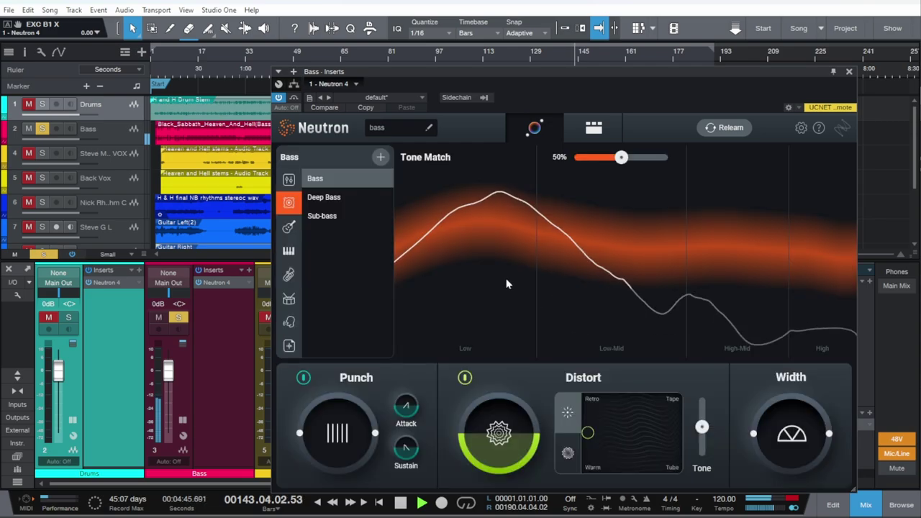
key("space")
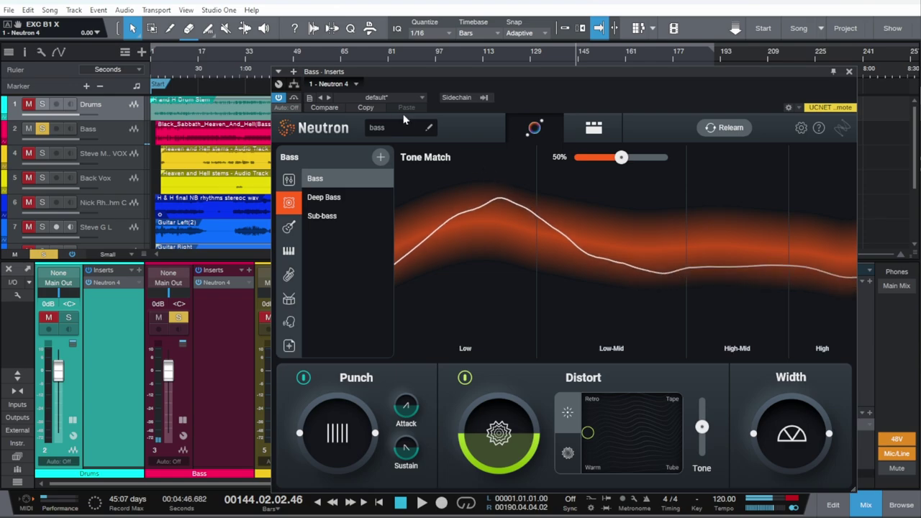
Close the Bass plug-in window, unsolo Bass and audition the full mix from about bar 134
left_click(848, 72)
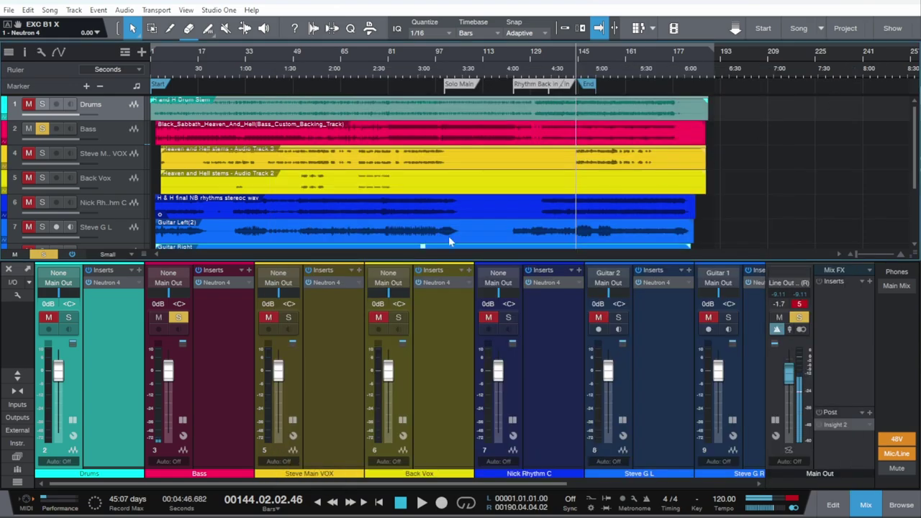
left_click(179, 319)
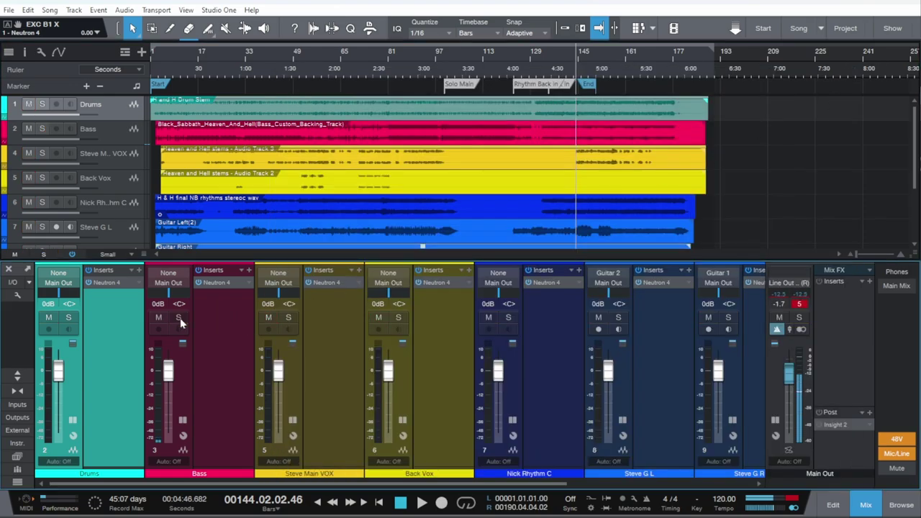
left_click(549, 57)
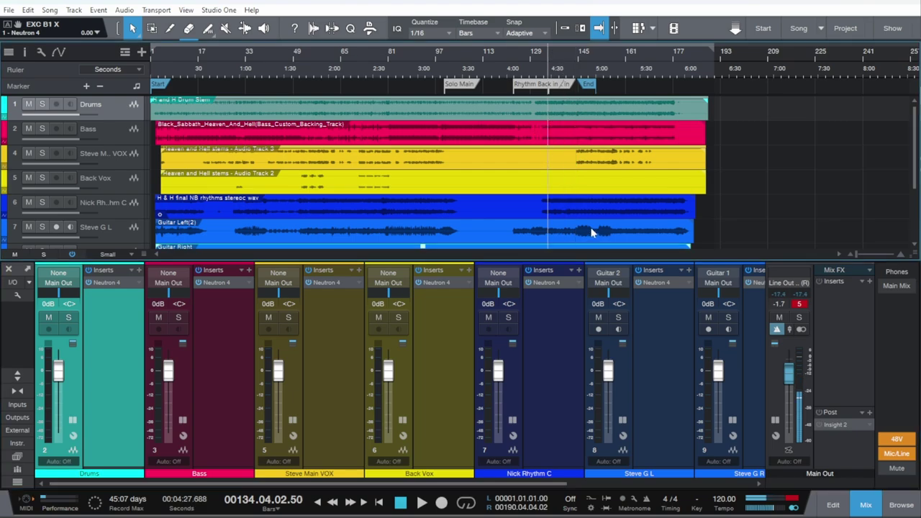
key("space")
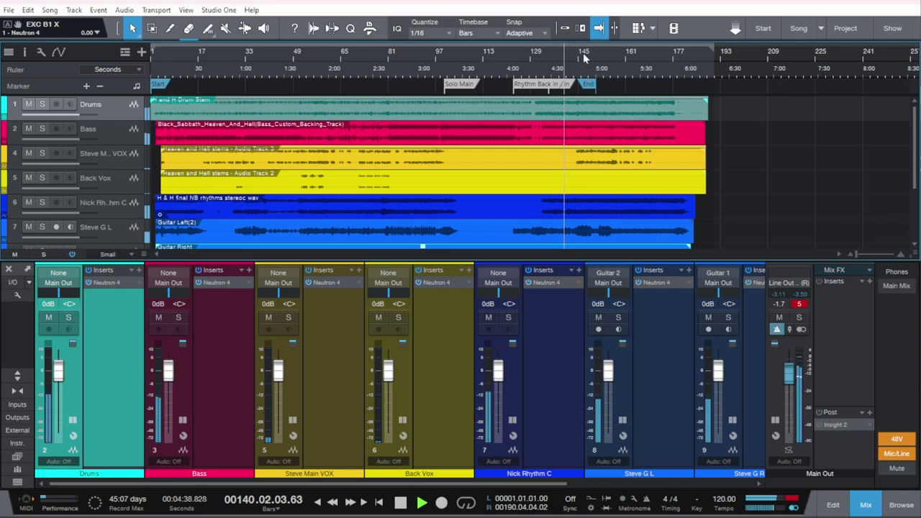
key("space")
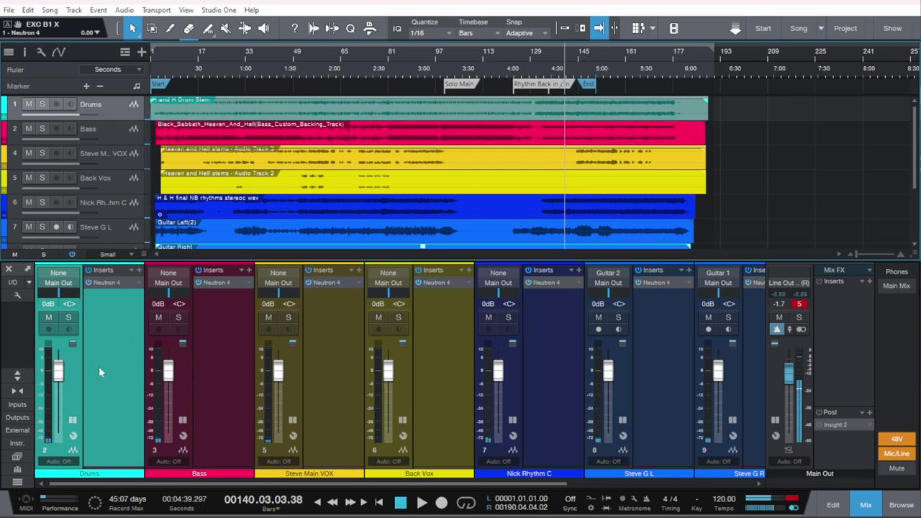
Select the main vocal track and play the mix from about bar 145, at the vocal's late passage
left_click(295, 384)
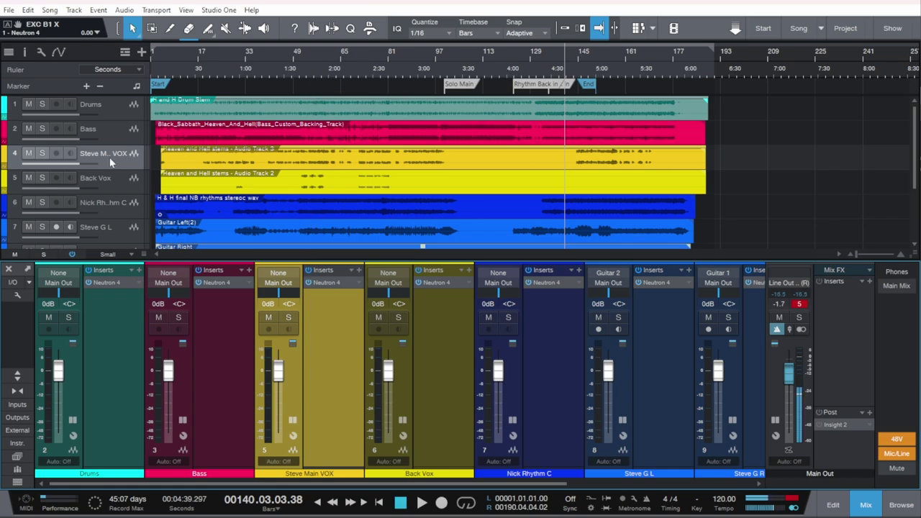
left_click(583, 61)
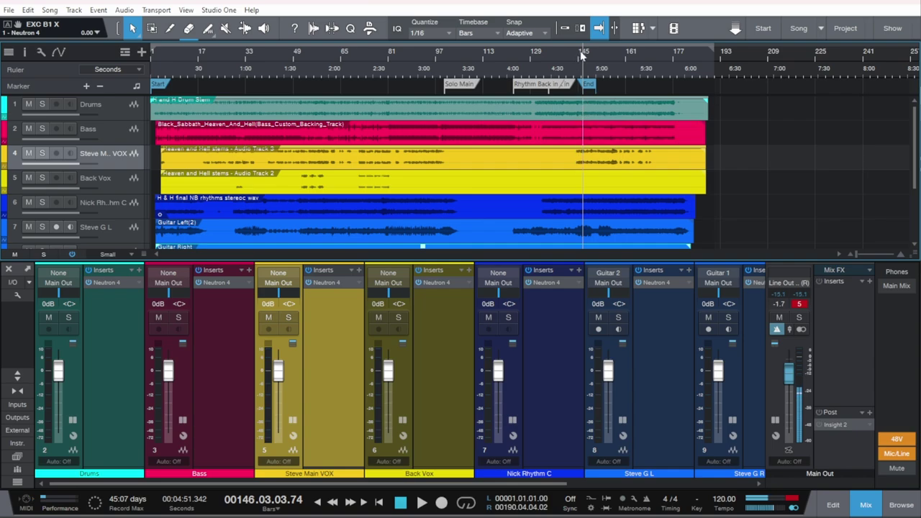
left_click(580, 53)
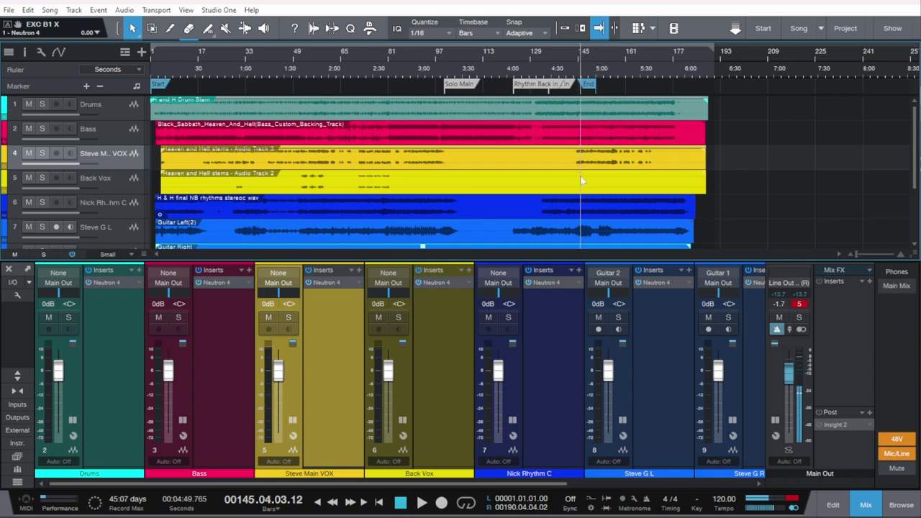
key("space")
key("space")
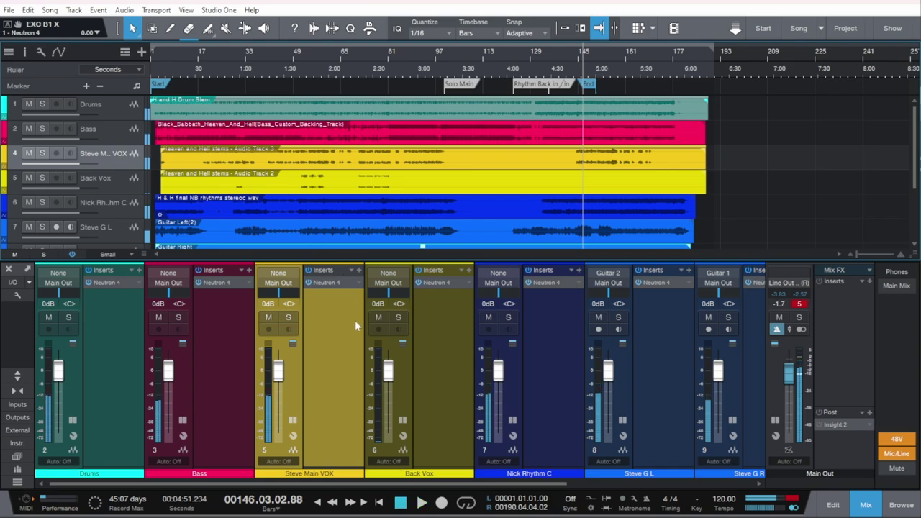
Solo the main vocal channel and name its Neutron 4 instance with the singer's first name plus "Vocal"
left_click(289, 317)
key("space")
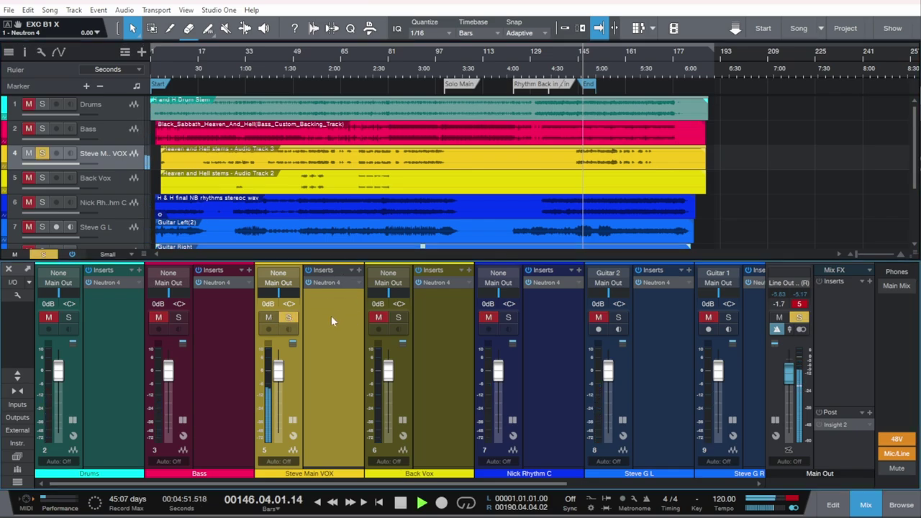
key("space")
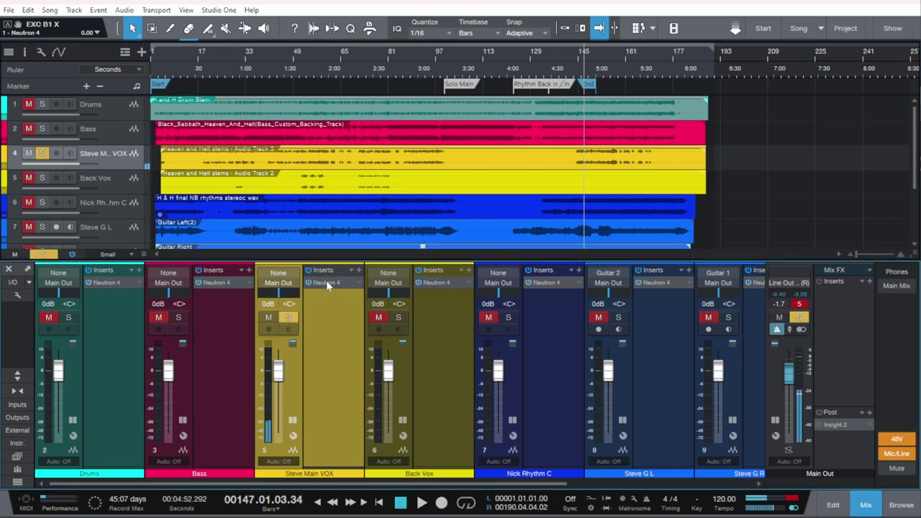
double_click(326, 282)
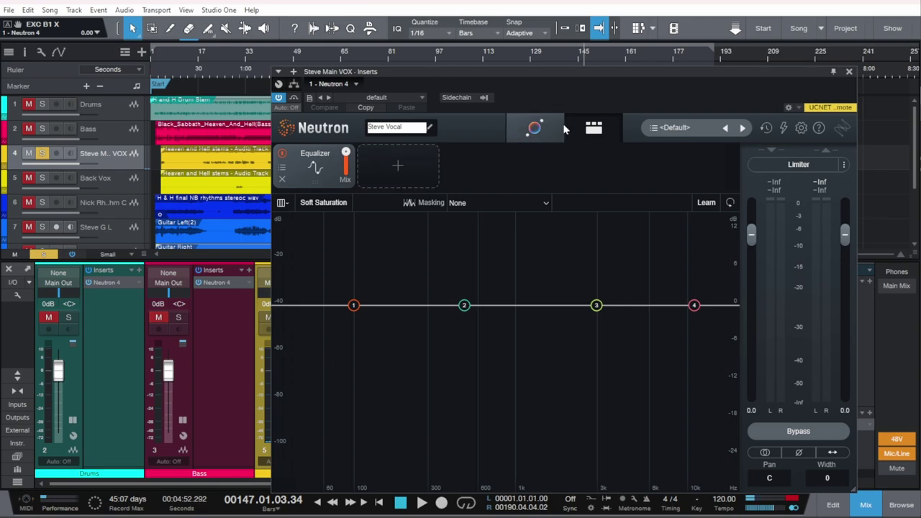
key("Return")
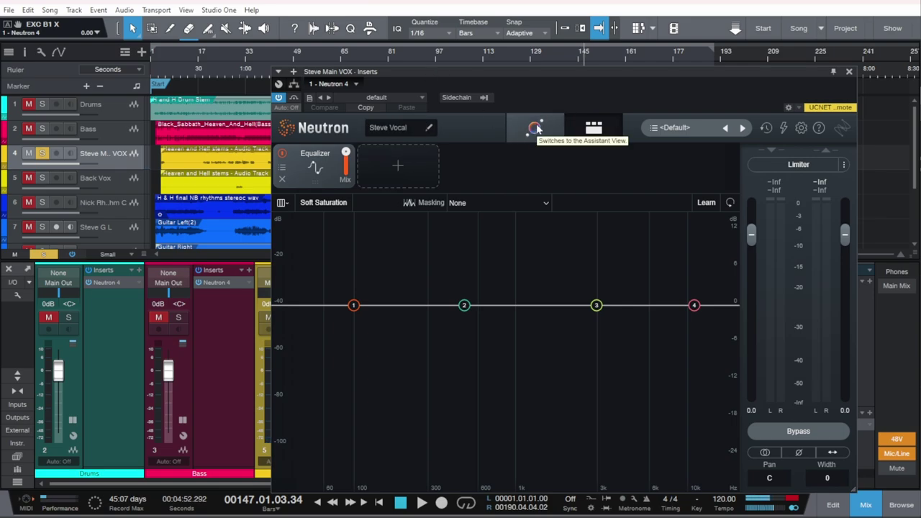
Have Neutron's Assistant learn the main vocal from about bar 147, then close the plug-in and unsolo the channel
left_click(534, 127)
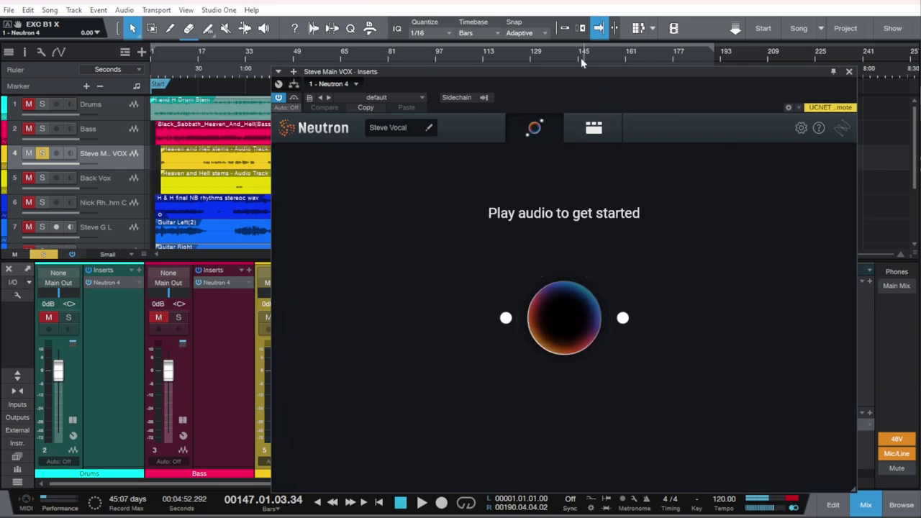
key("space")
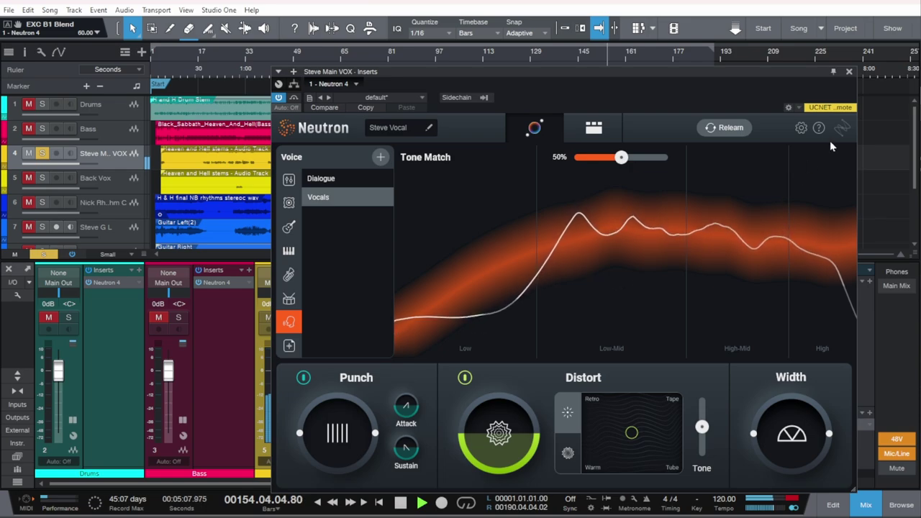
left_click(850, 74)
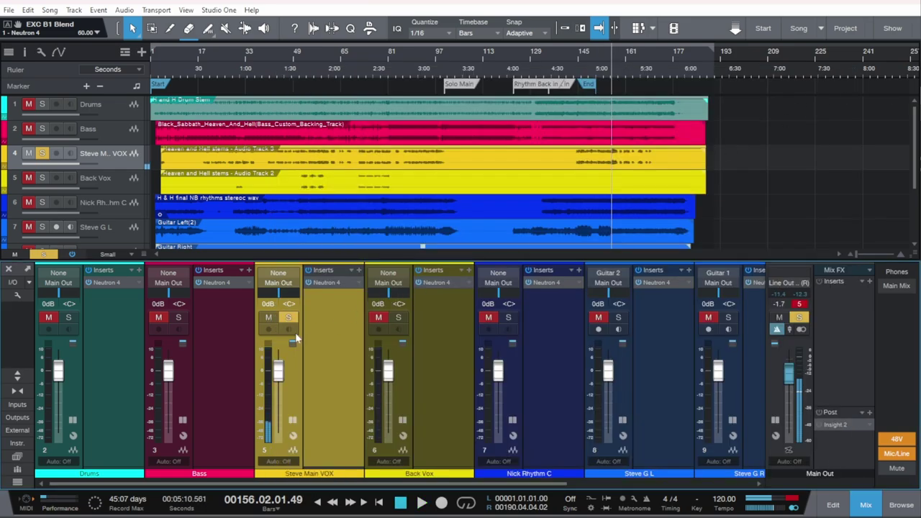
left_click(288, 320)
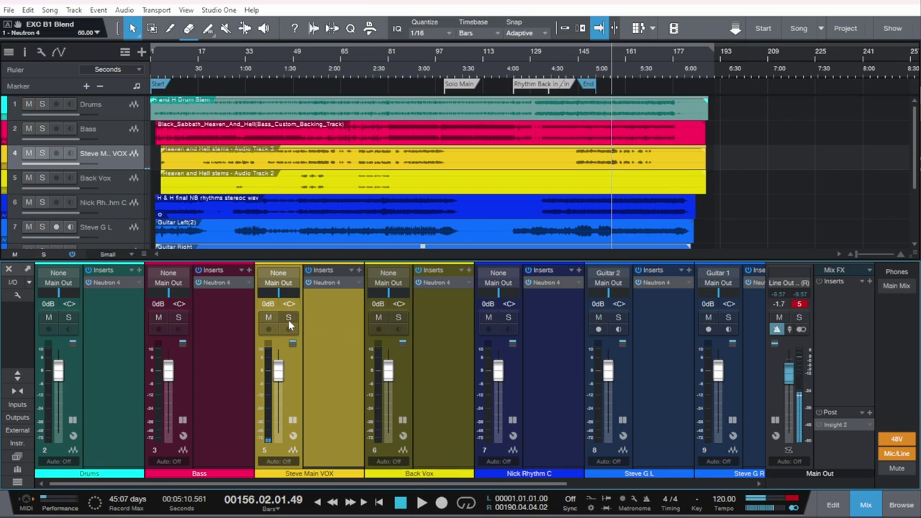
Solo the Back Vox channel, name its Neutron 4 instance "BG Vox" and close the plug-in window
left_click(399, 317)
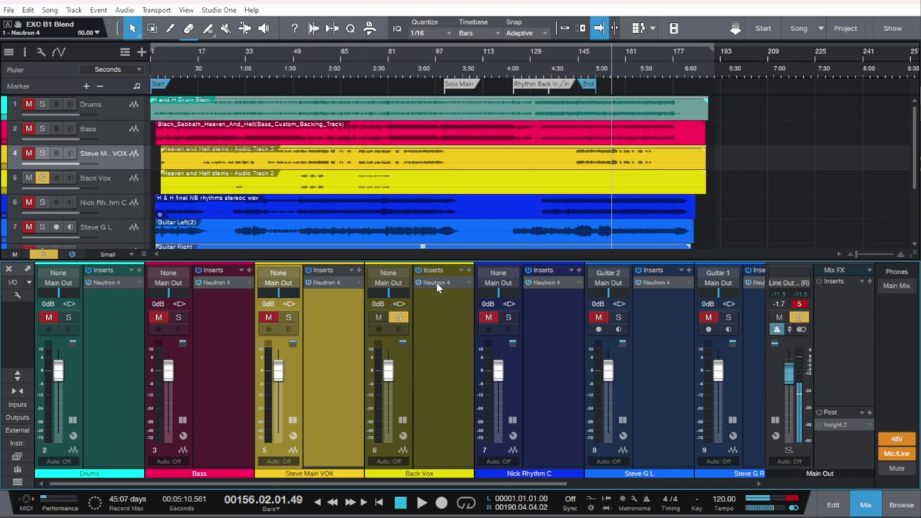
left_click(436, 282)
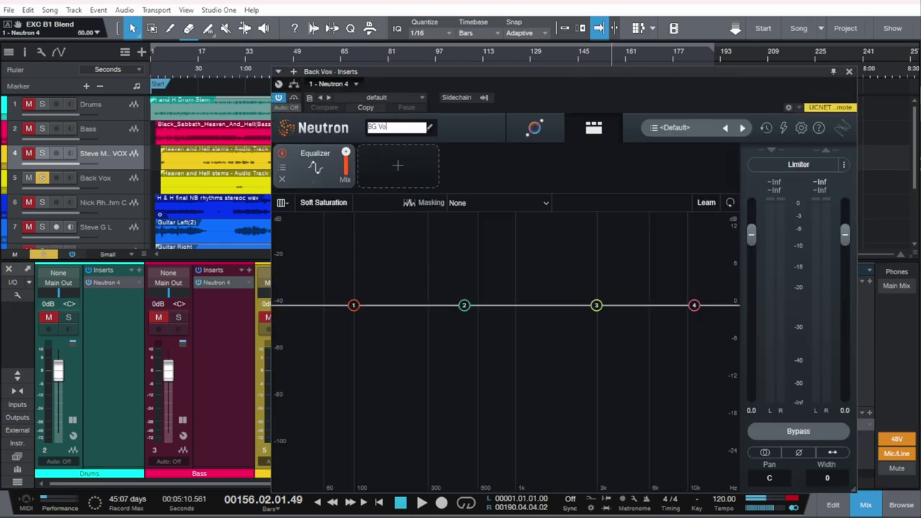
key("Return")
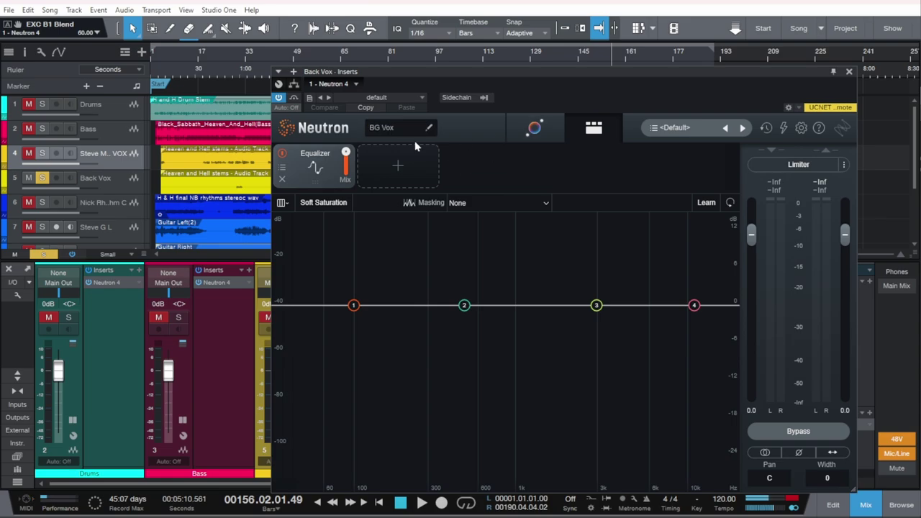
left_click(849, 73)
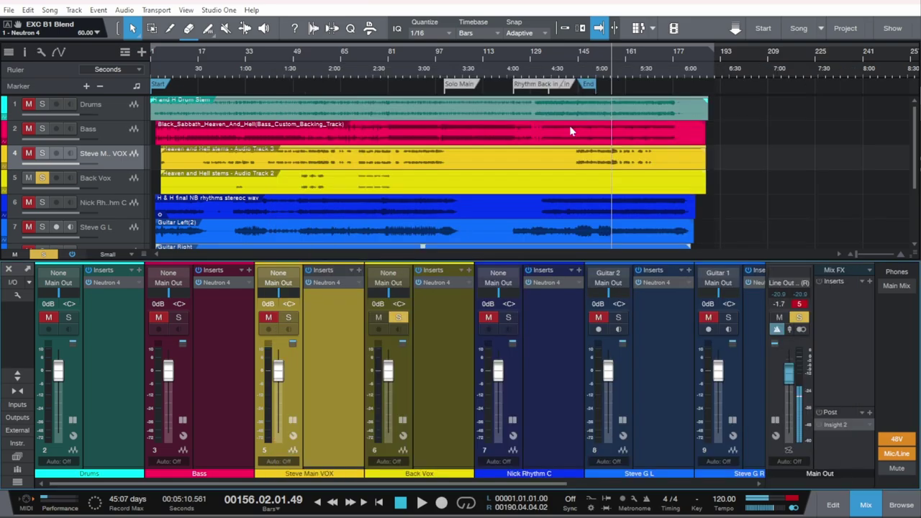
Have Neutron's Assistant learn the backing vocals from about bar 71, then close the plug-in and unsolo the channel
left_click(102, 186)
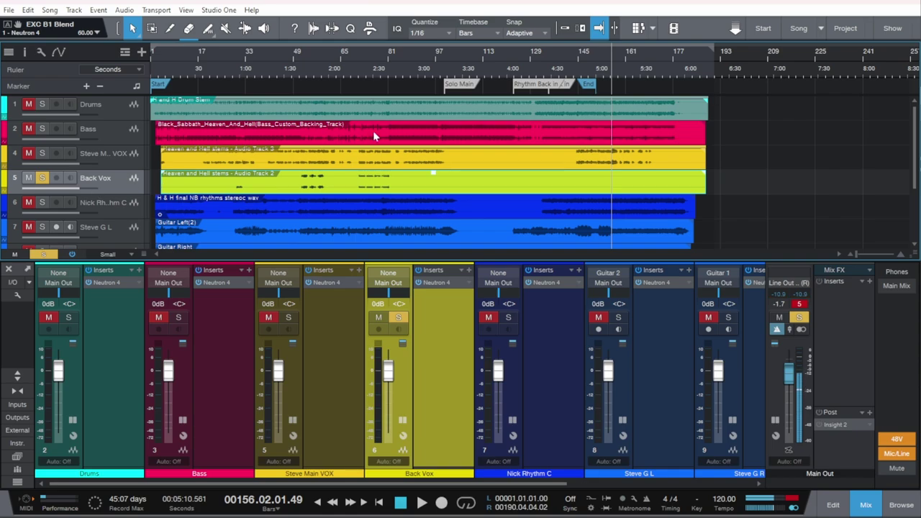
left_click_drag(372, 53, 359, 52)
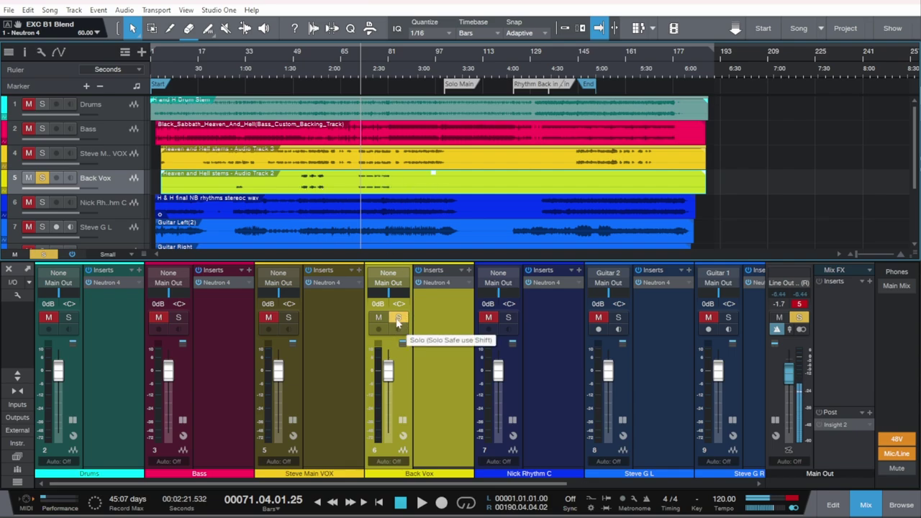
left_click(441, 283)
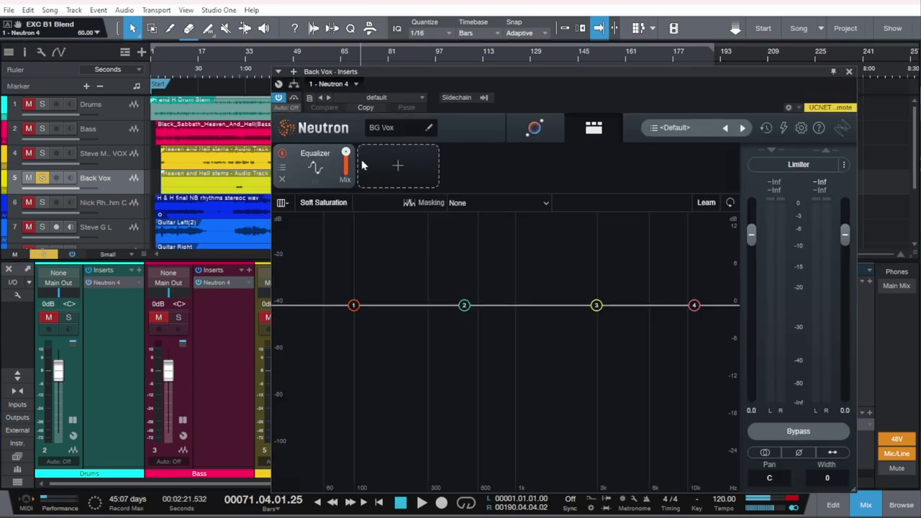
left_click(534, 128)
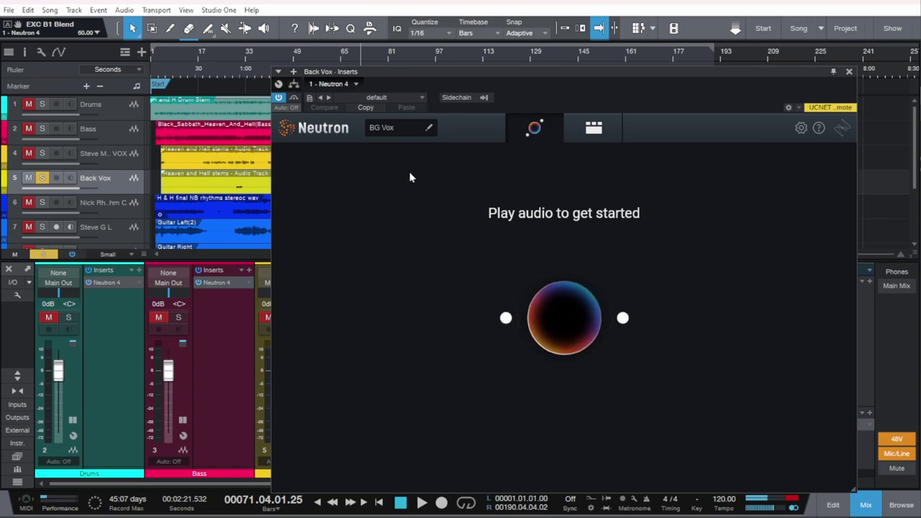
key("space")
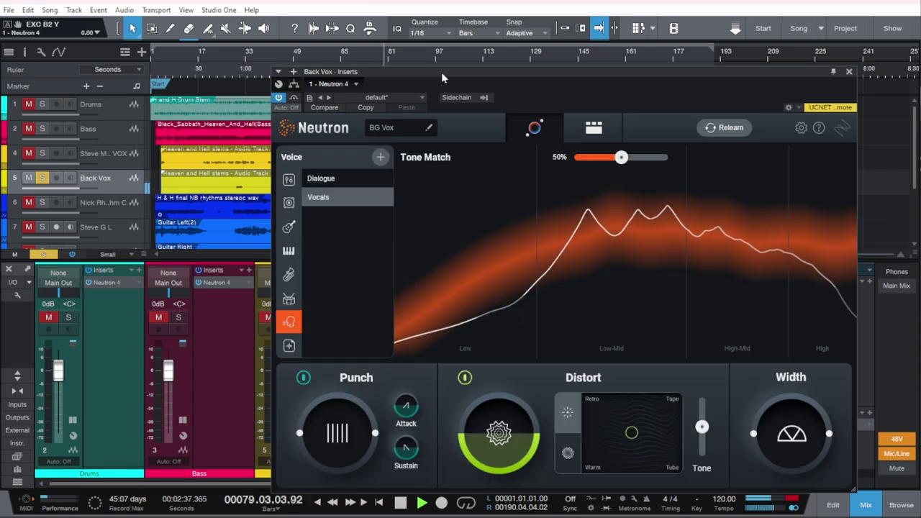
left_click(849, 70)
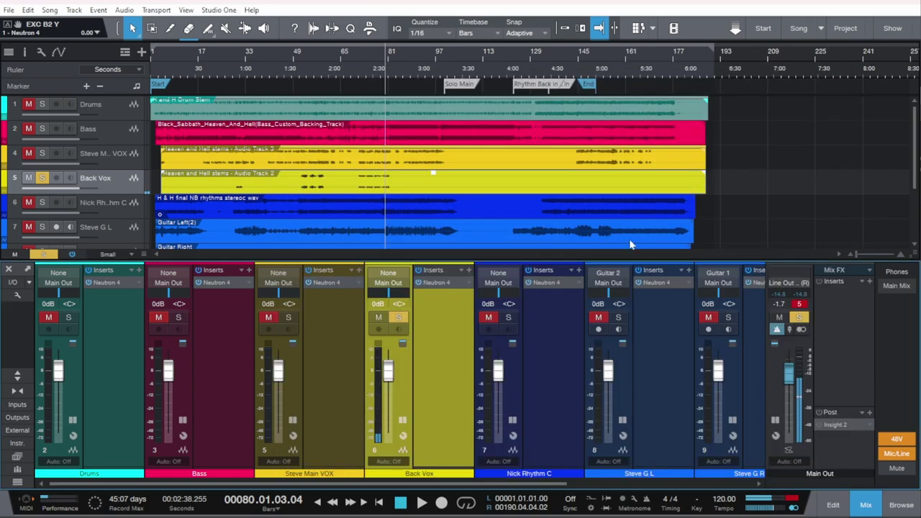
left_click(399, 318)
Select the centre rhythm guitar track, audition the mix near bar 139 and cue playback at about bar 134
left_click_drag(351, 485, 500, 492)
scroll(266, 360, "right", 1)
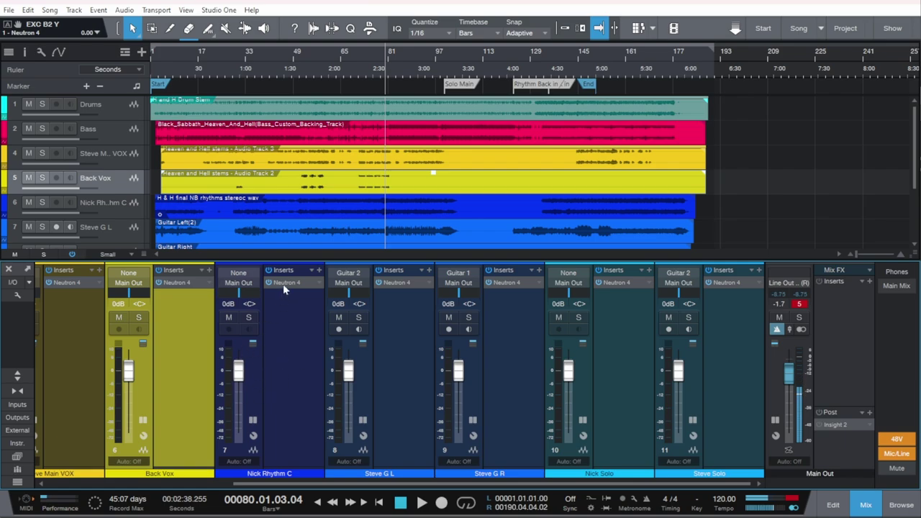
left_click(123, 215)
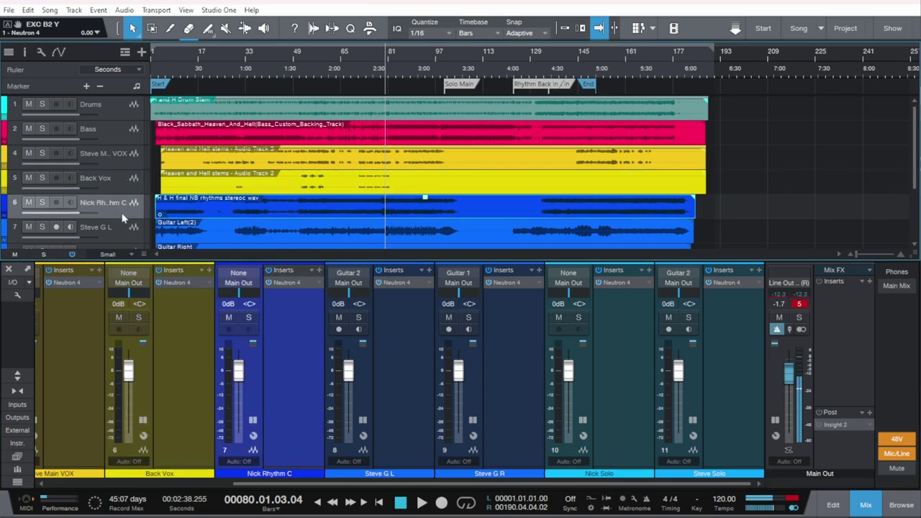
key("space")
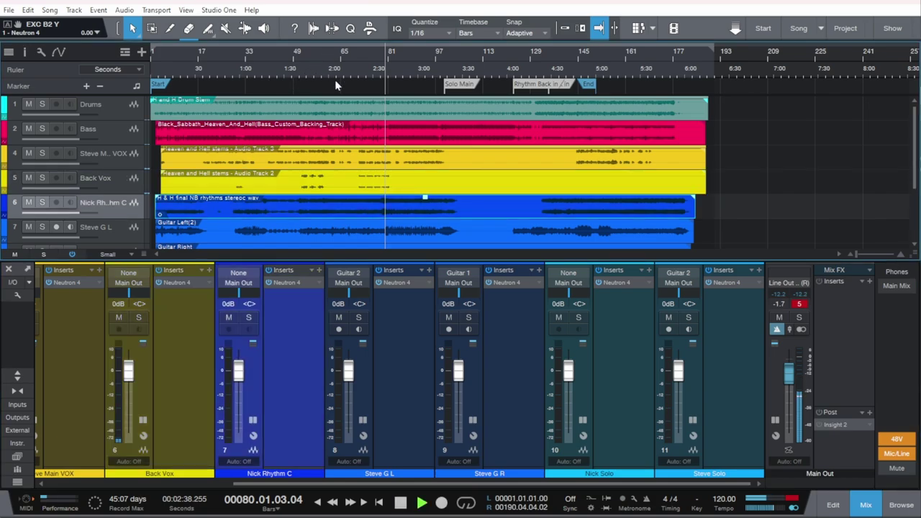
left_click(565, 57)
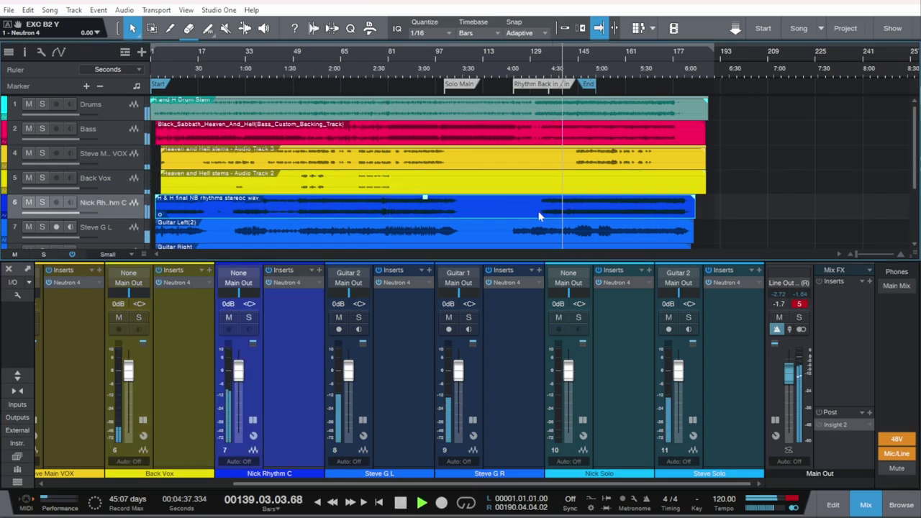
key("space")
left_click(548, 57)
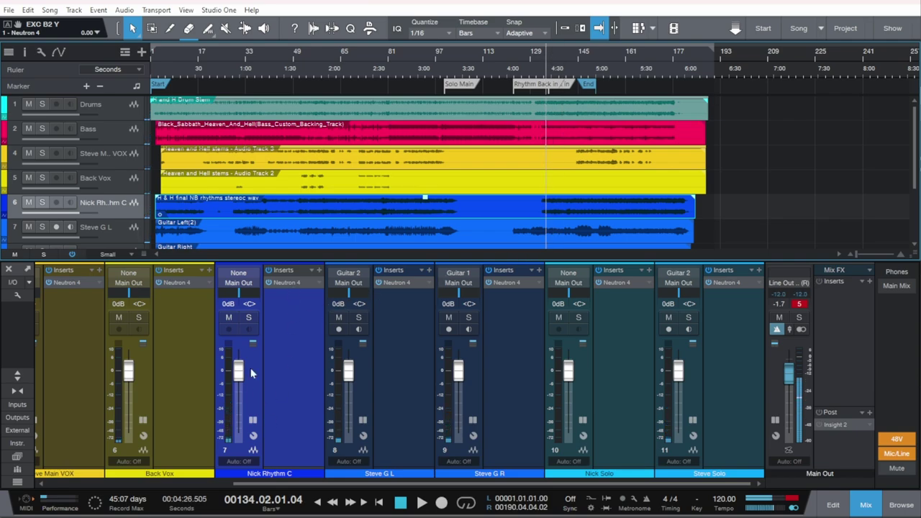
Name the centre rhythm guitar's Neutron 4 instance with the guitarist's first name plus "G" and run its Assistant with the track soloed
left_click(285, 283)
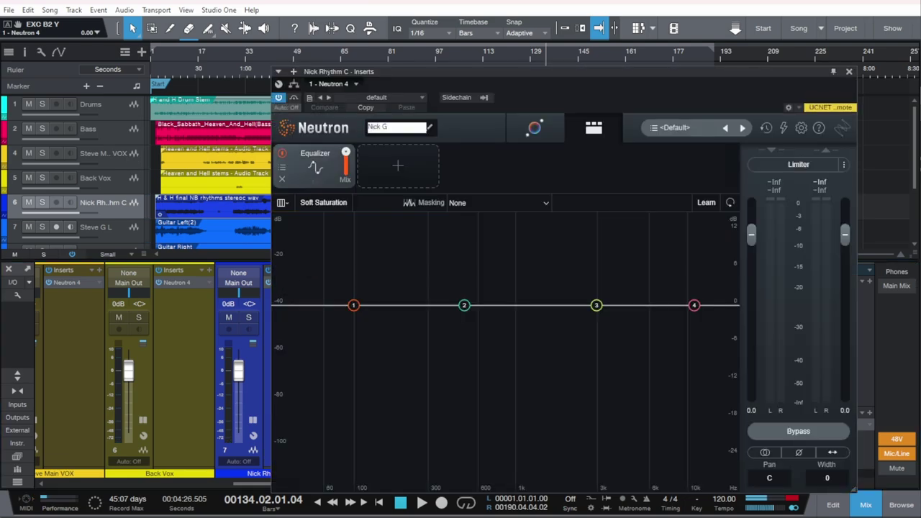
key("Return")
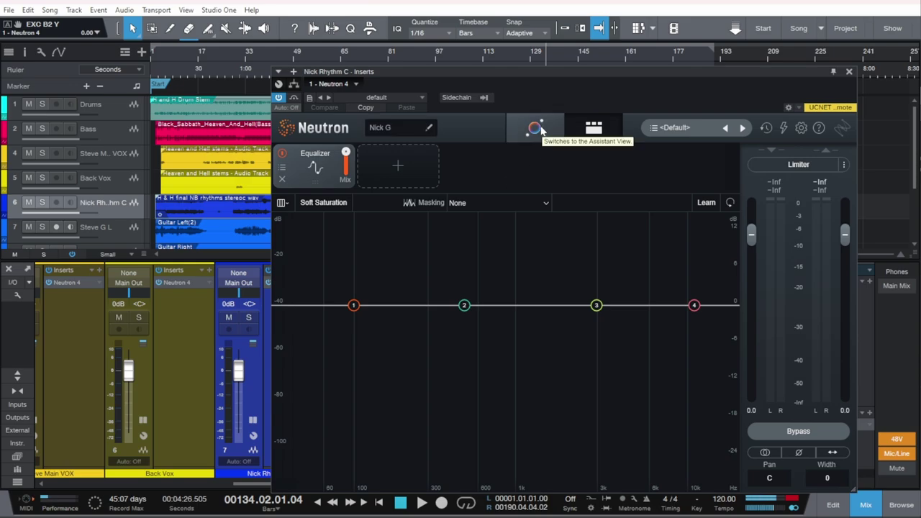
left_click(536, 129)
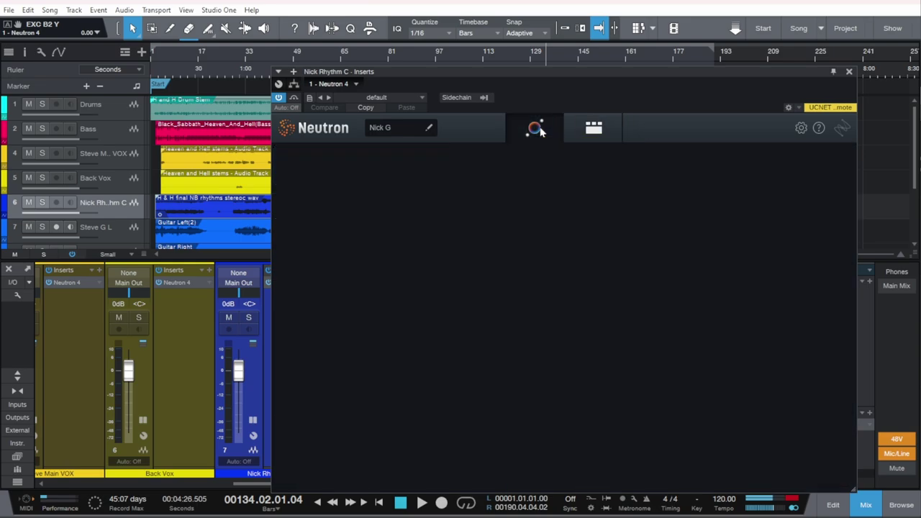
key("space")
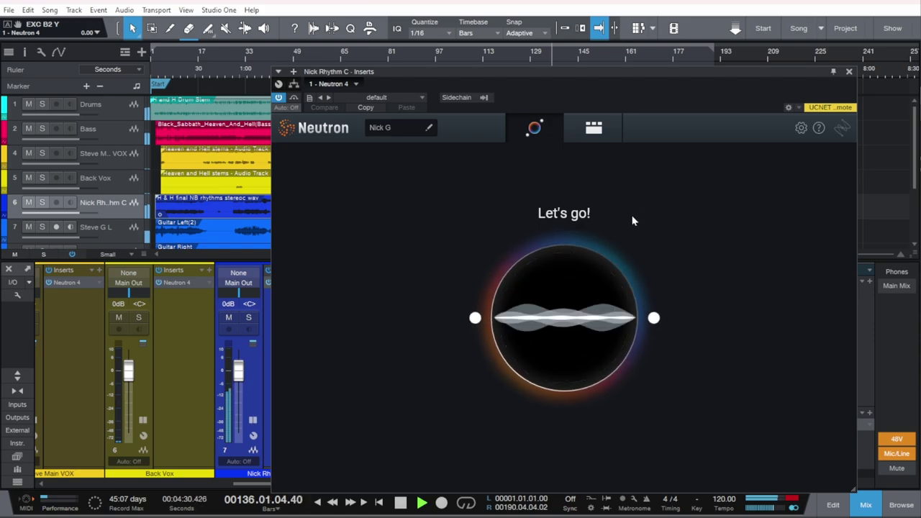
left_click(571, 261)
left_click(42, 202)
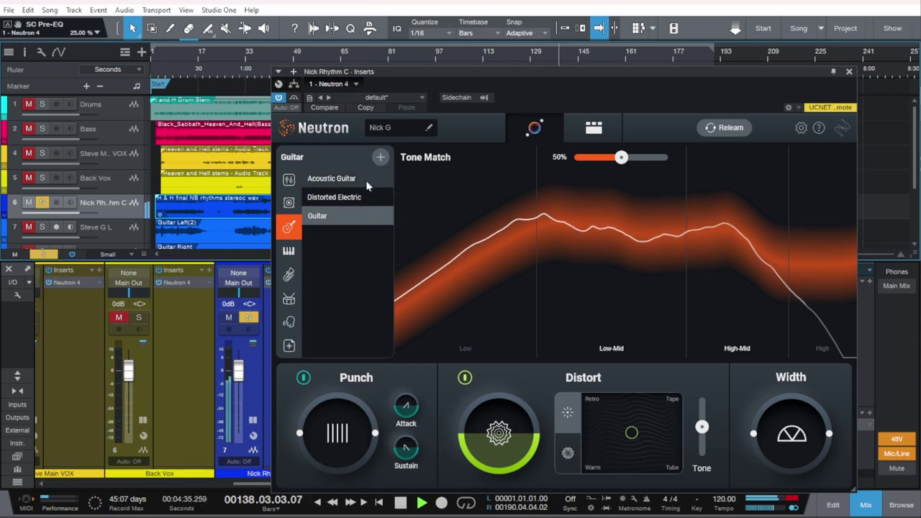
Compare the Guitar and Distorted Electric targets, keep Distorted Electric for the rhythm guitar, then close the plug-in and unsolo the channel
left_click(334, 197)
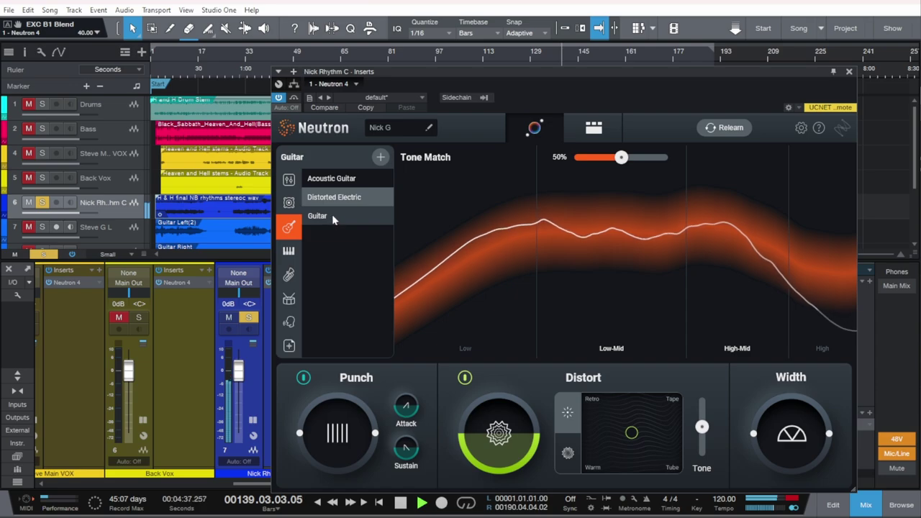
left_click(332, 217)
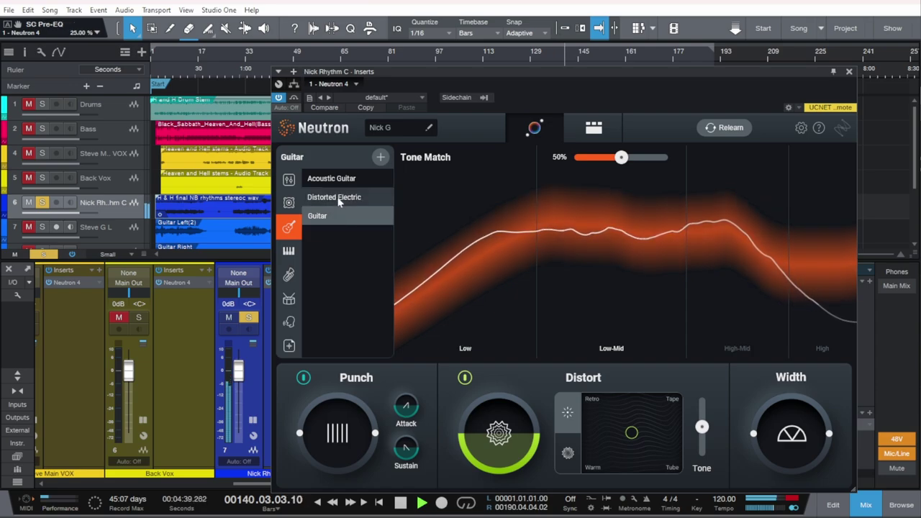
left_click(336, 198)
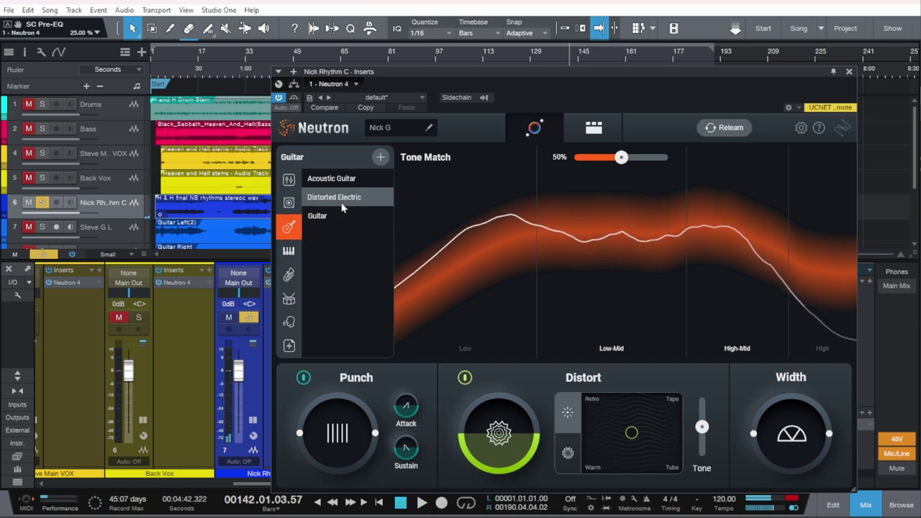
left_click(849, 72)
left_click(251, 319)
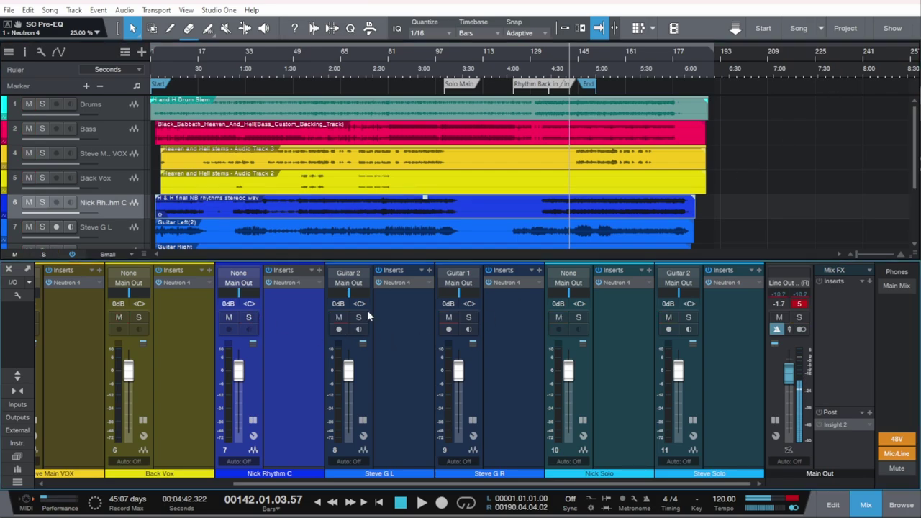
Solo the left guitar channel, select its track and play it from about bar 135
left_click(362, 318)
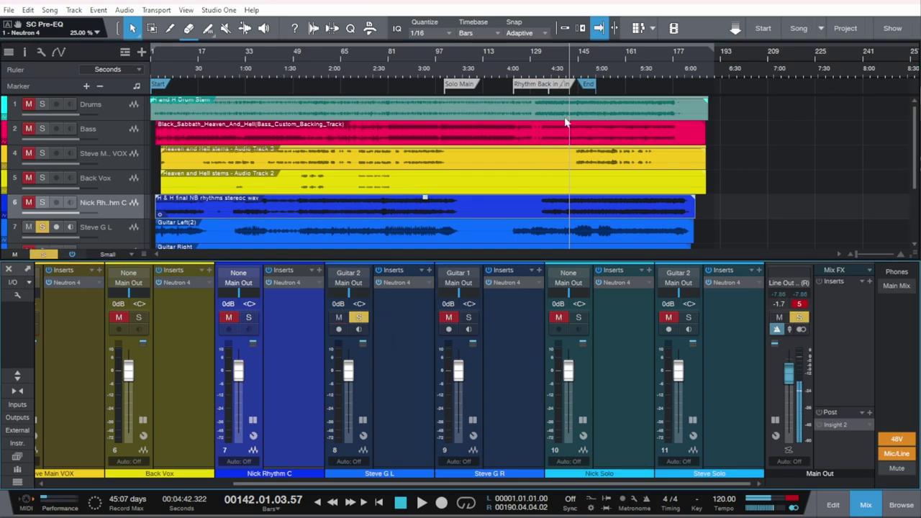
left_click(127, 240)
scroll(227, 161, "down", 1)
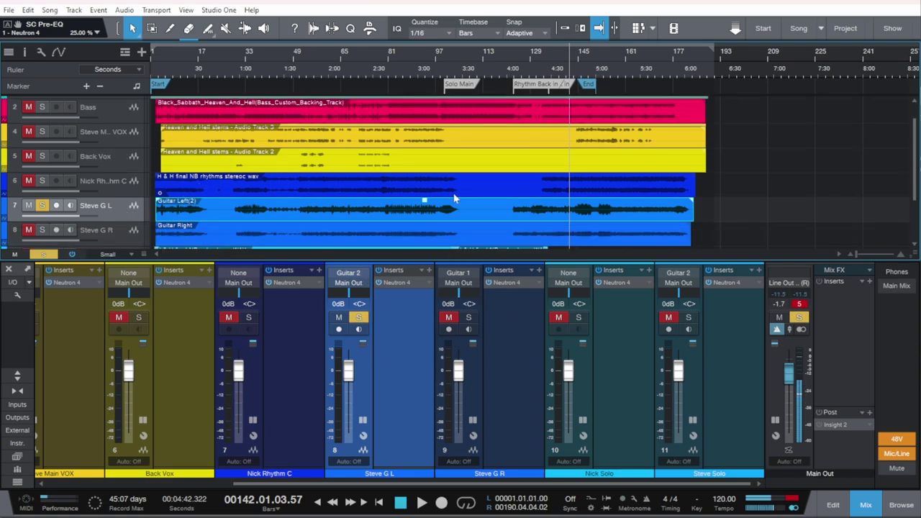
left_click(548, 57)
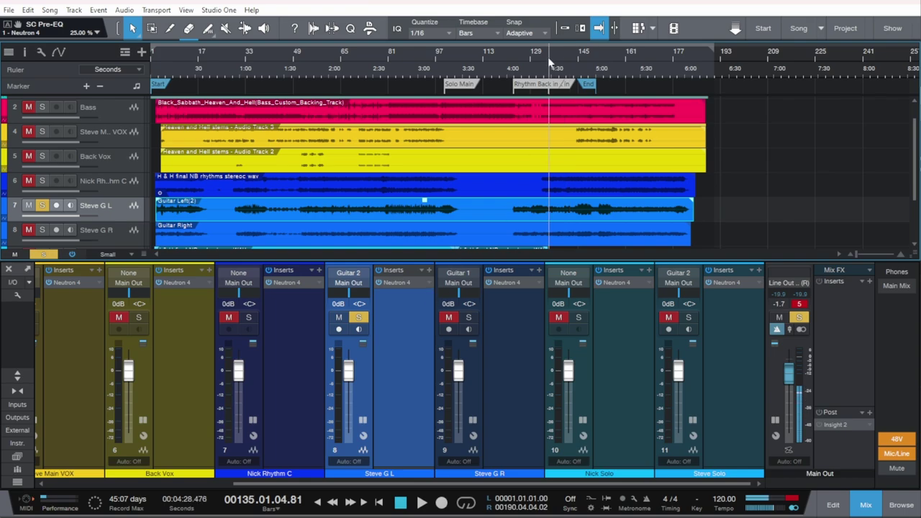
key("space")
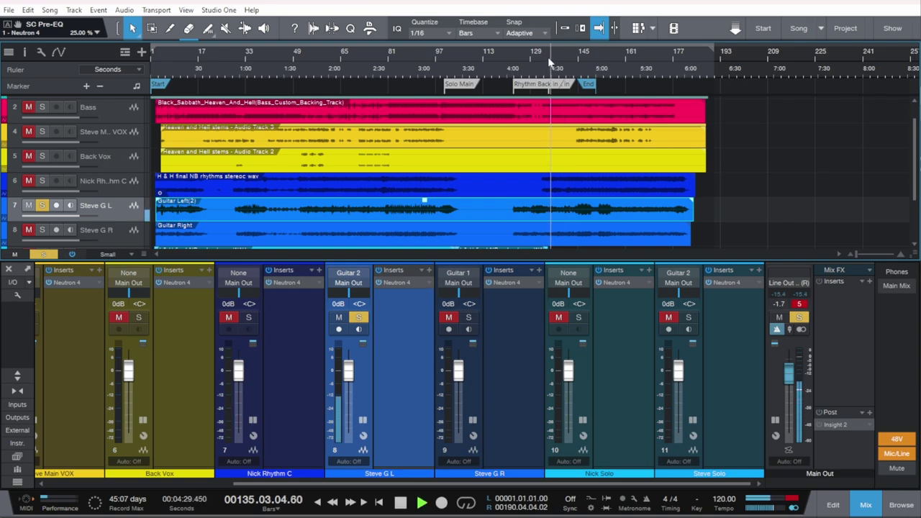
Name the left guitar's Neutron 4 instance with the guitarist's first name plus "G L" and have the Assistant learn it from about bar 135
left_click(398, 283)
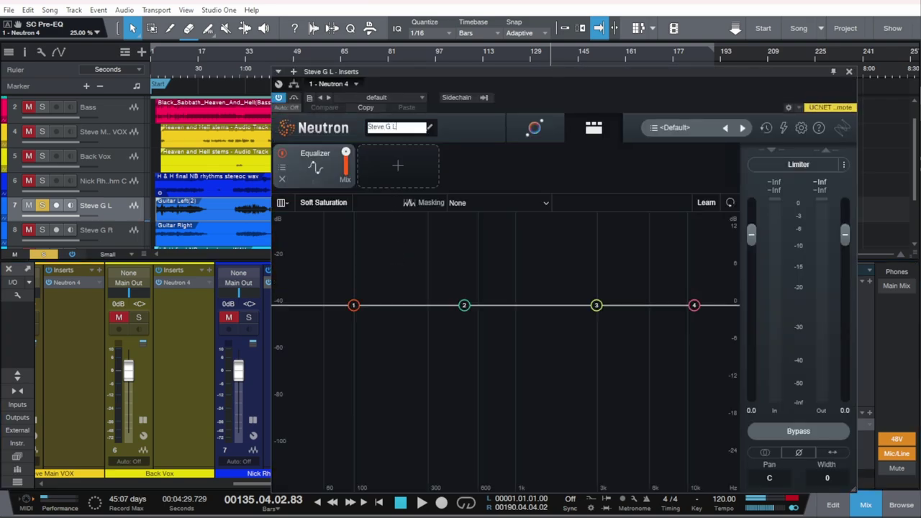
left_click(586, 117)
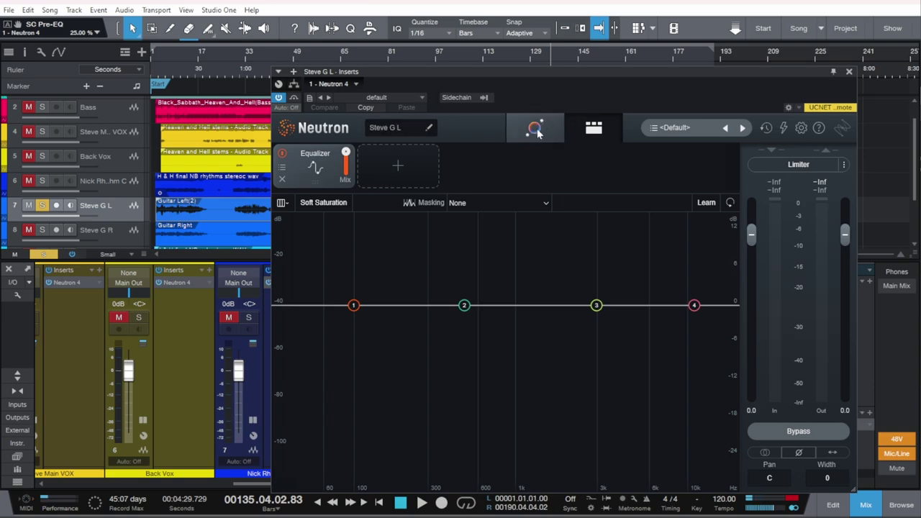
left_click(536, 129)
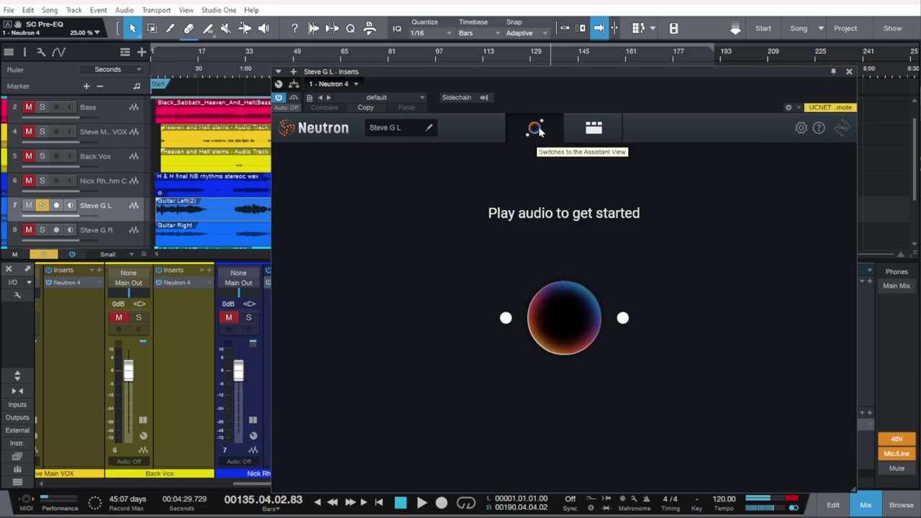
key("space")
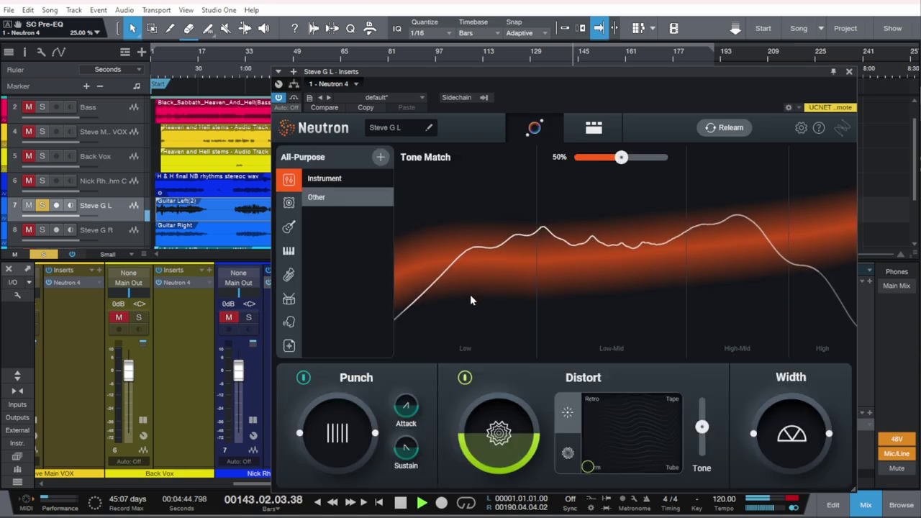
Set the left guitar's Assistant target to Distorted Electric in the Guitar category, play it back briefly and stop
left_click(288, 227)
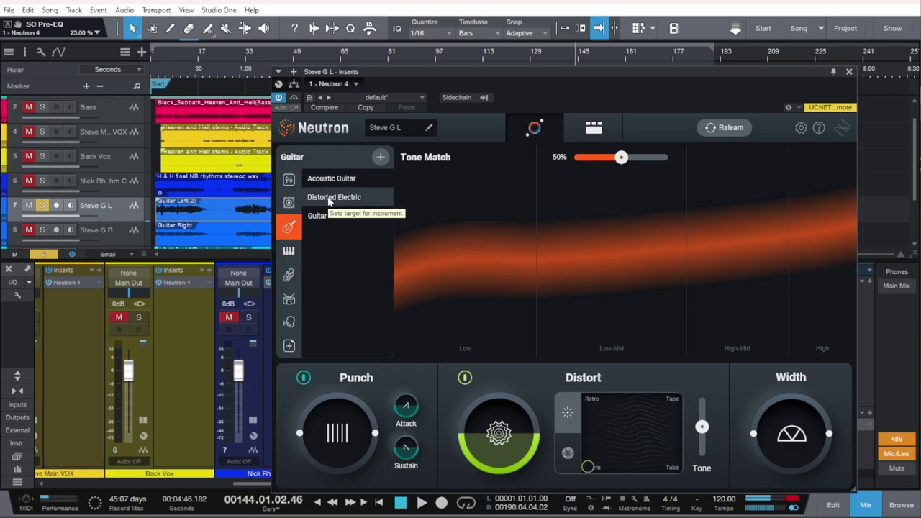
key("space")
left_click(329, 198)
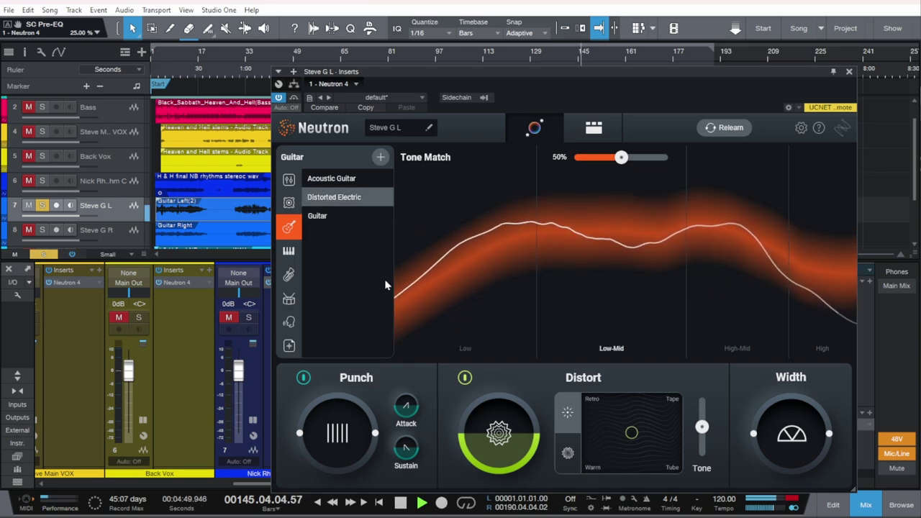
key("space")
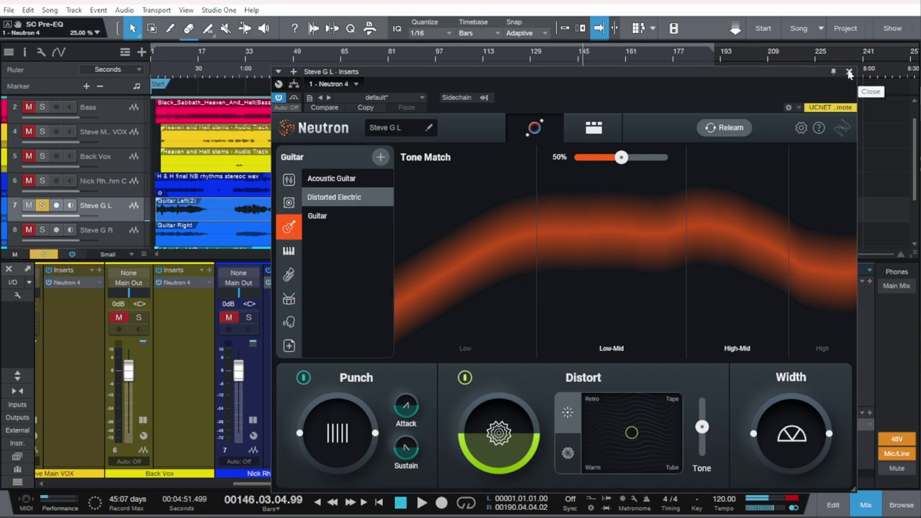
Close the left guitar's plug-in, unsolo that channel and solo the right guitar channel
left_click(849, 73)
left_click(362, 319)
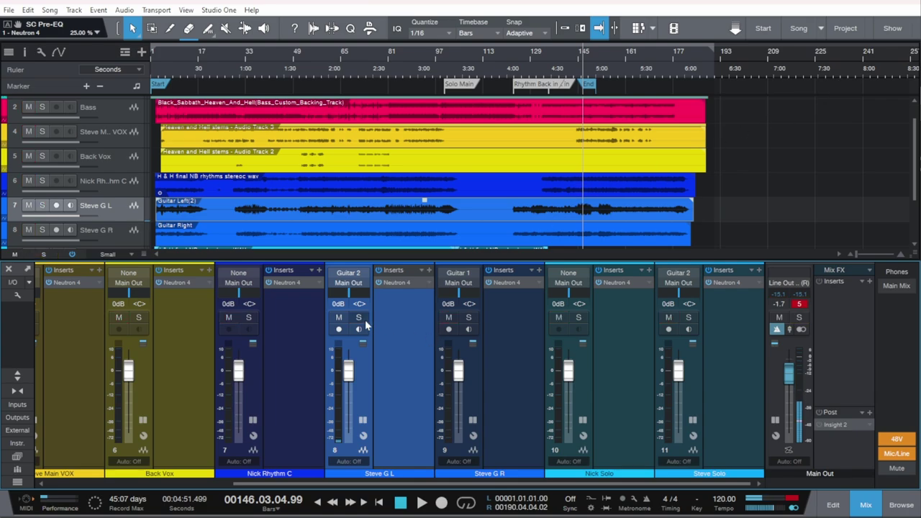
left_click(469, 318)
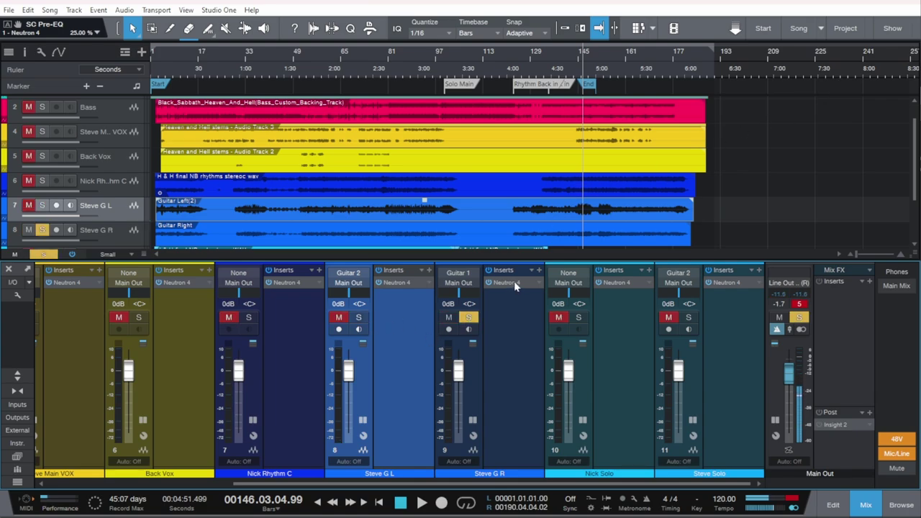
Name the right guitar's Neutron 4 instance with the guitarist's first name plus "G R" and have the Assistant learn it from about bar 146
left_click(514, 282)
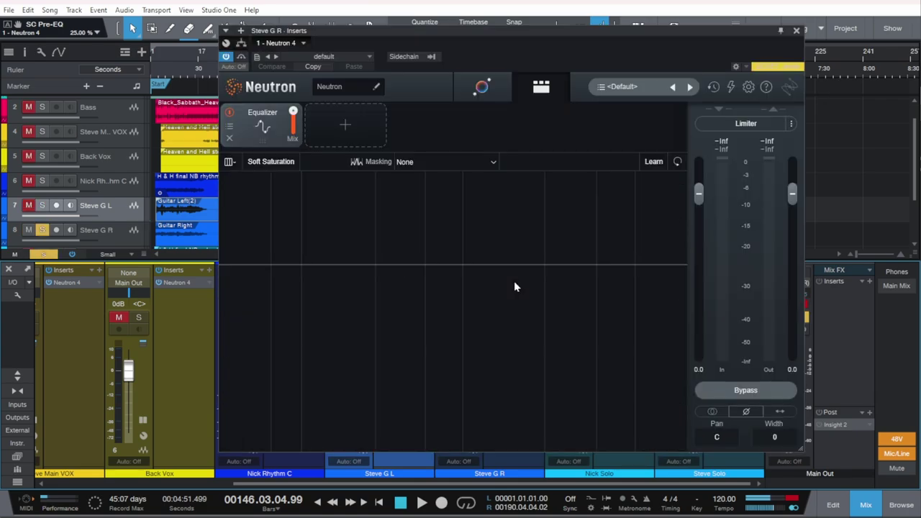
left_click(338, 84)
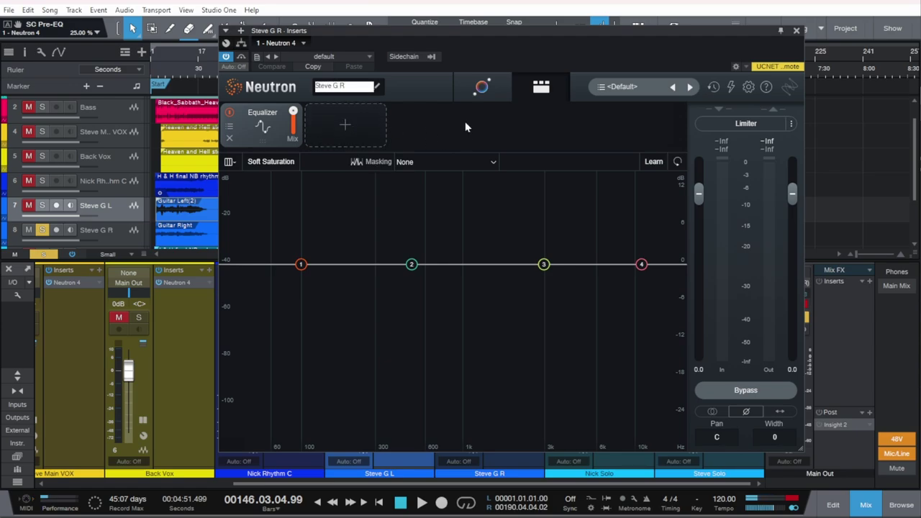
left_click(481, 86)
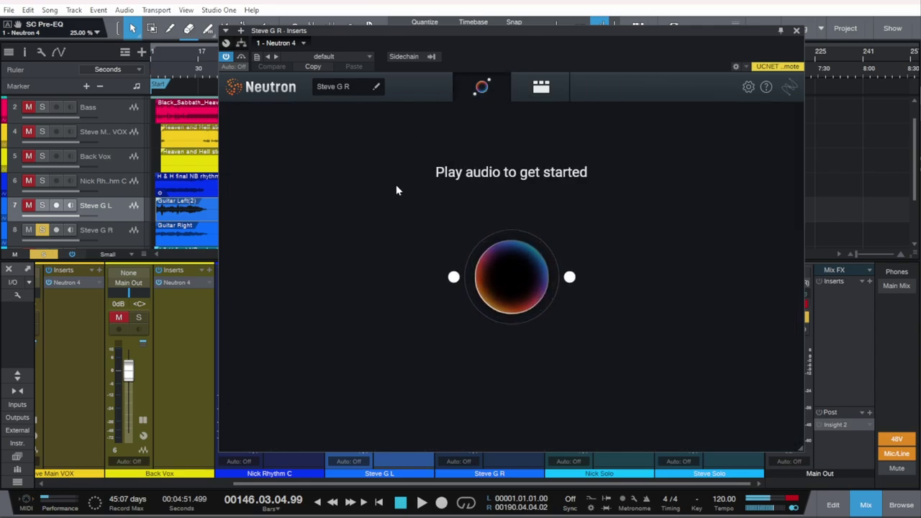
key("space")
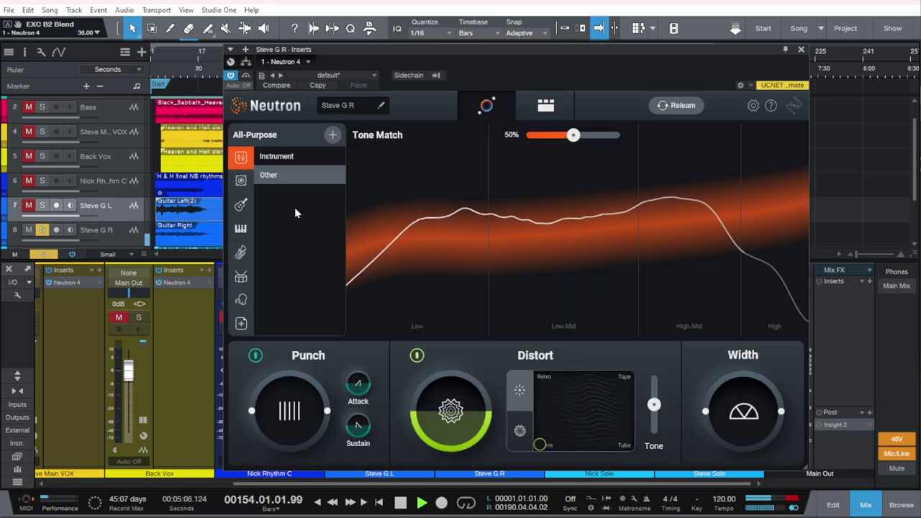
Set the right guitar's Assistant target to Distorted Electric in the Guitar category, then close the plug-in, stop playback and unsolo the channel
left_click(241, 204)
left_click(286, 175)
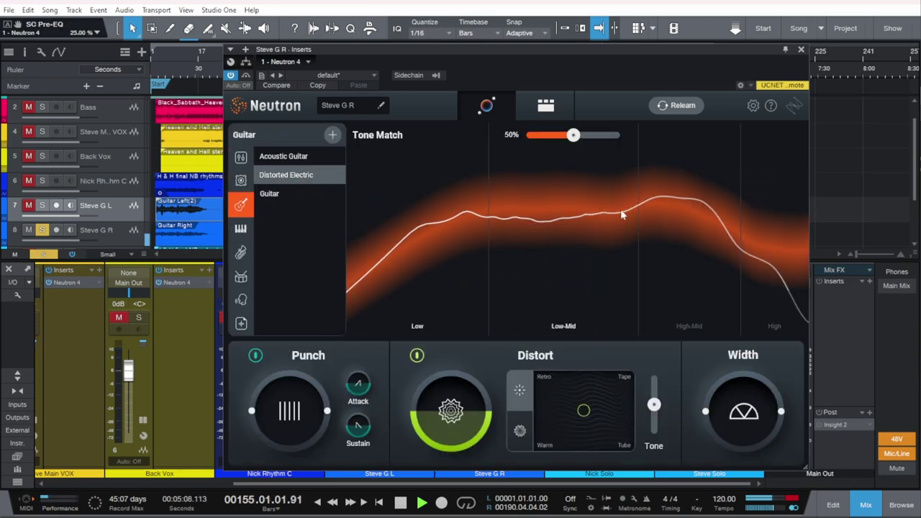
left_click(801, 49)
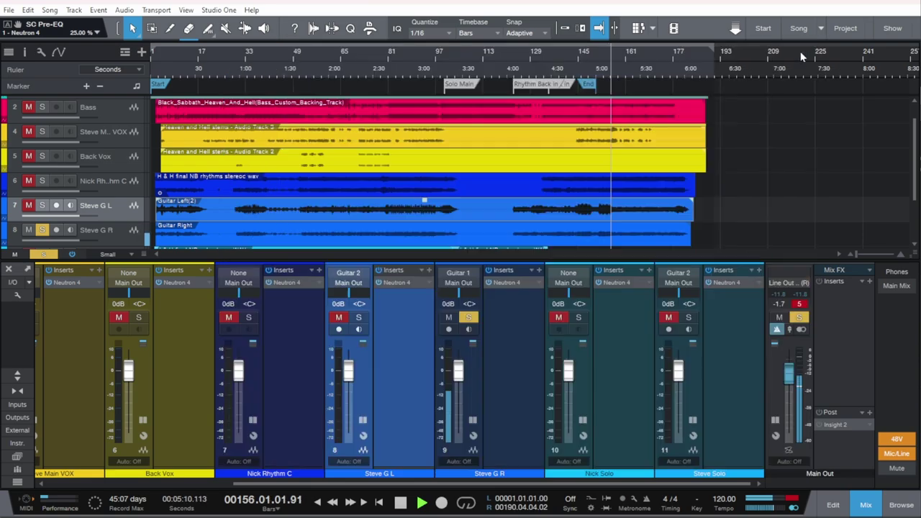
key("space")
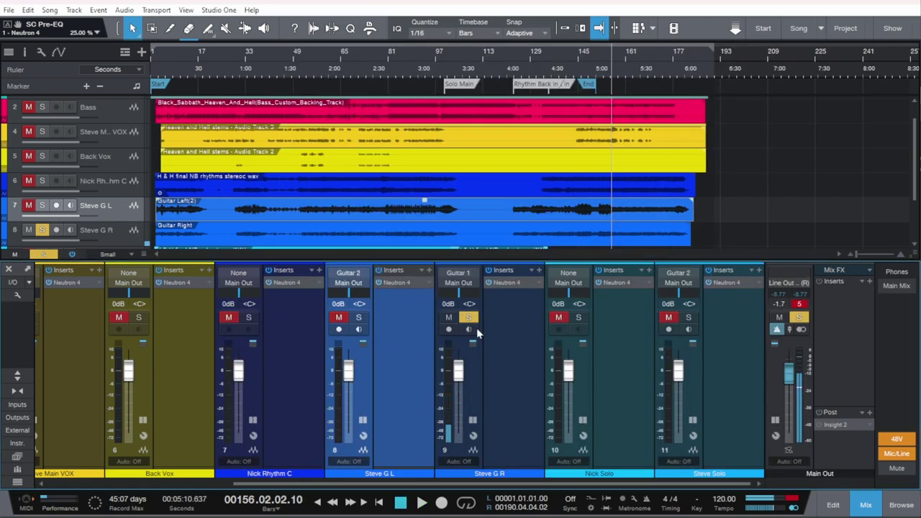
left_click(469, 317)
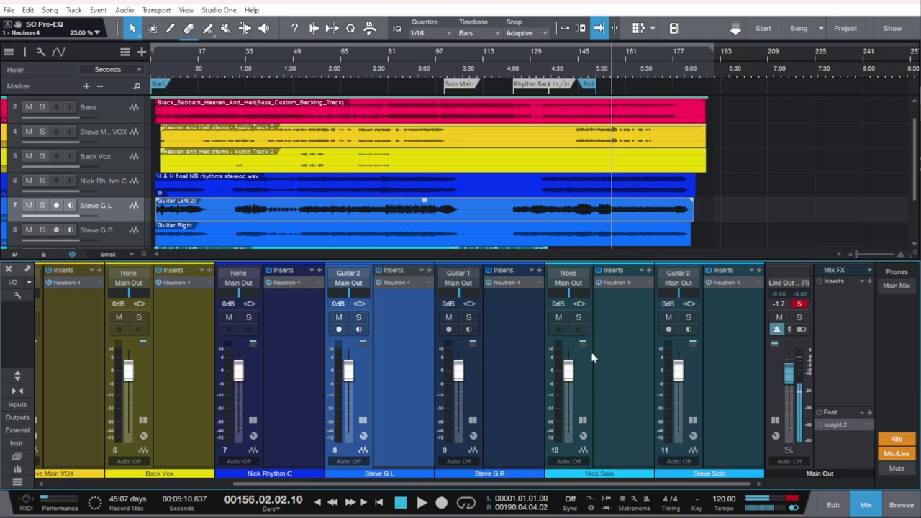
Select the solo guitar on track 9 and place the playback cursor at about bar 117
scroll(455, 186, "down", 3)
left_click(115, 189)
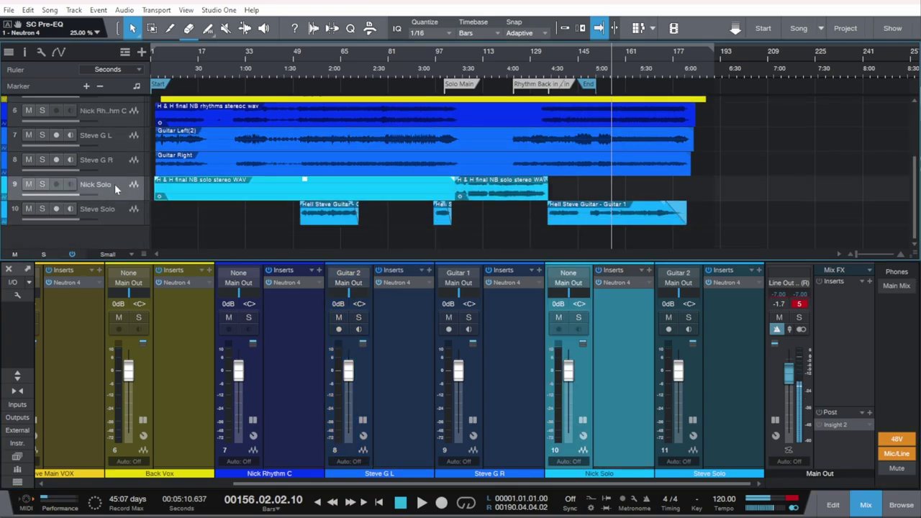
left_click_drag(488, 63, 498, 64)
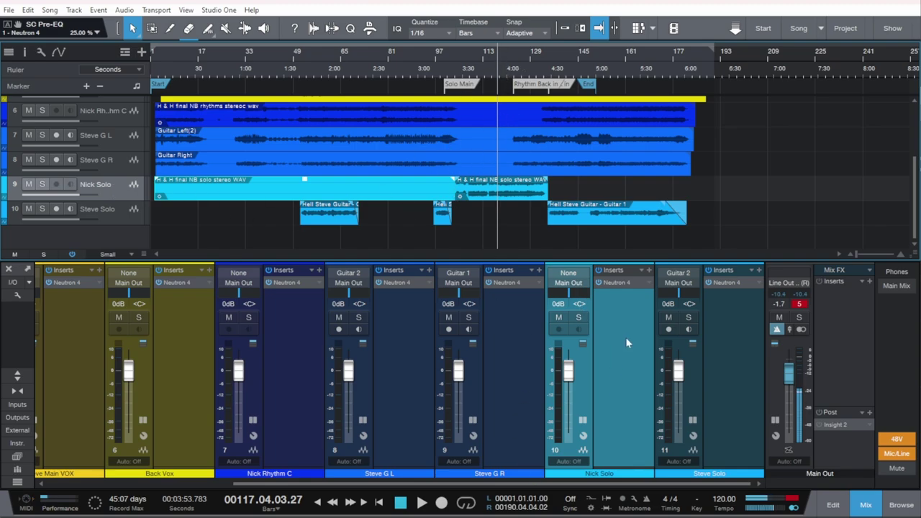
Solo track 9, name its Neutron 4 instance with the guitarist's first name plus "Solo" and have the Assistant learn it from about bar 117
left_click(619, 283)
left_click(42, 185)
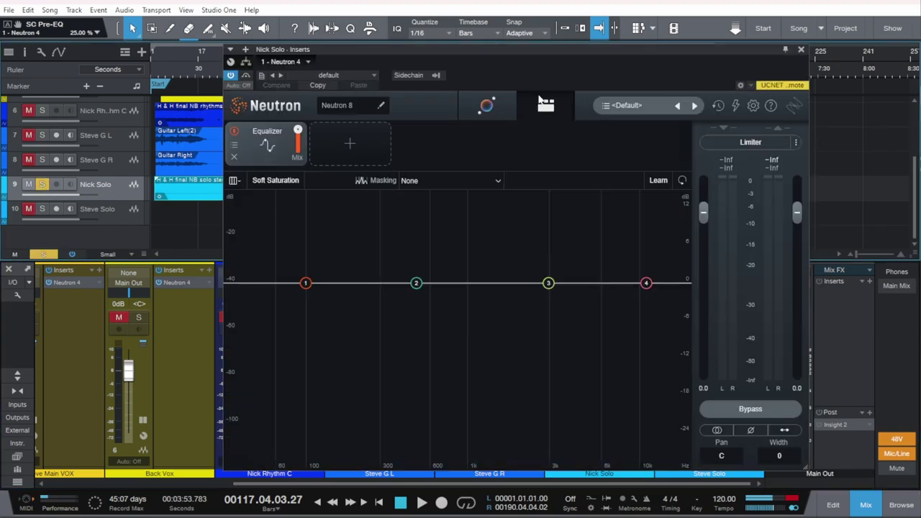
left_click(353, 105)
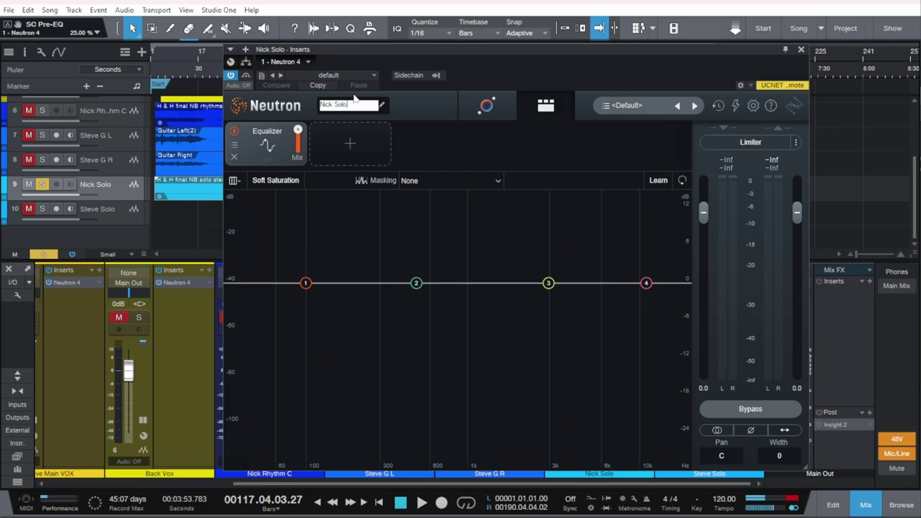
left_click(487, 105)
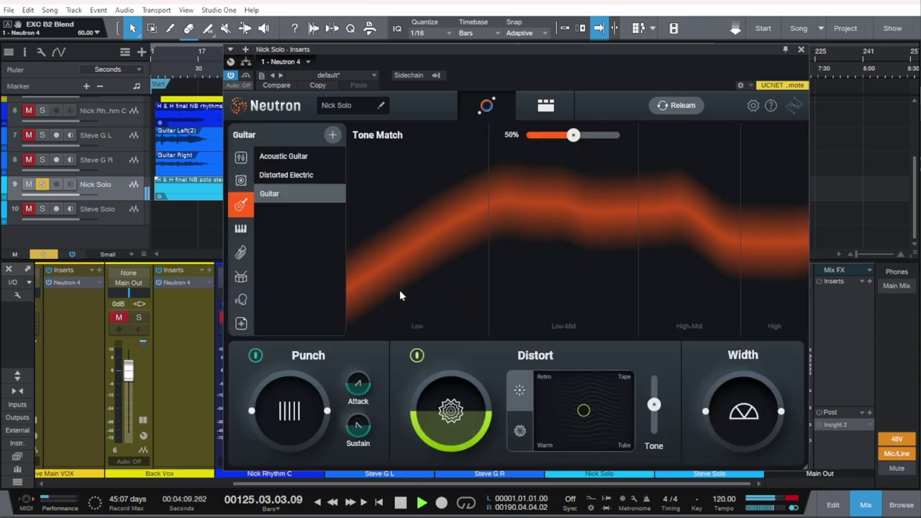
Set the Assistant target of track 9's solo guitar to Distorted Electric, then close the plug-in and unsolo the channel
left_click(274, 175)
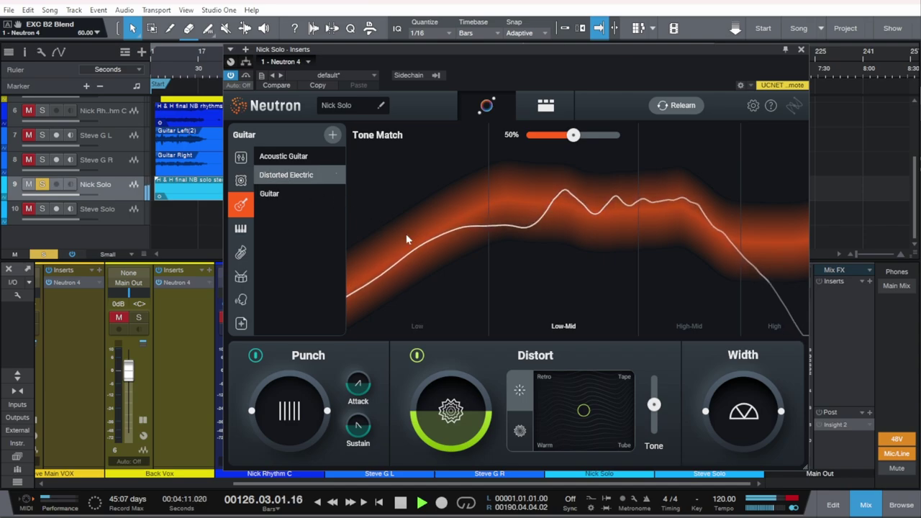
left_click(800, 49)
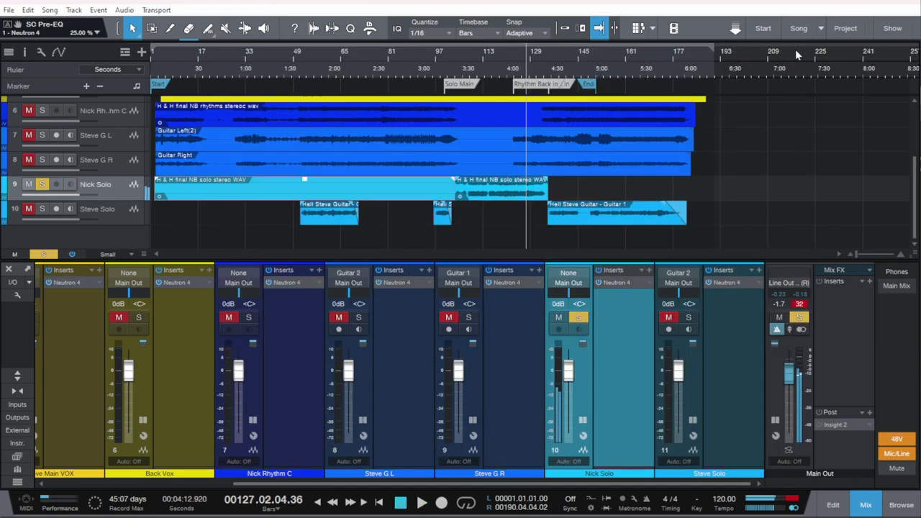
left_click(577, 318)
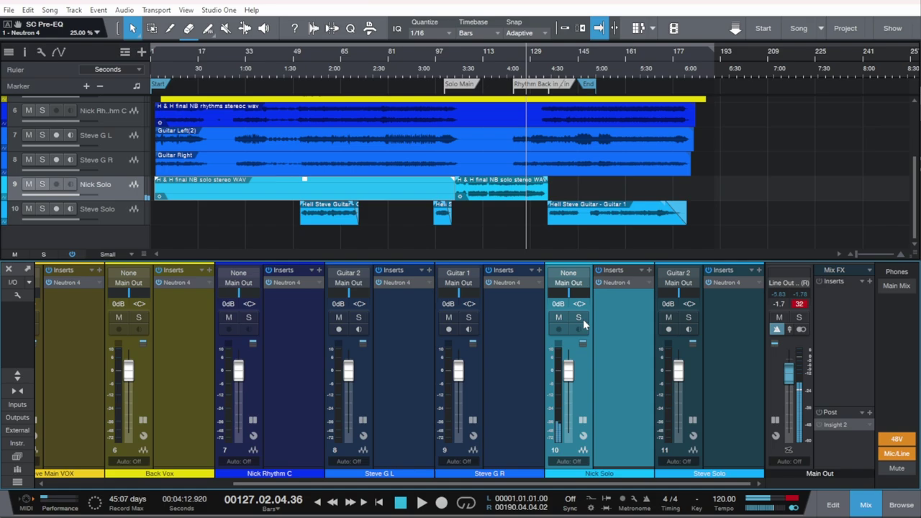
Select the second solo guitar on track 10, place the playback cursor at about bar 55 and solo the channel
left_click(691, 362)
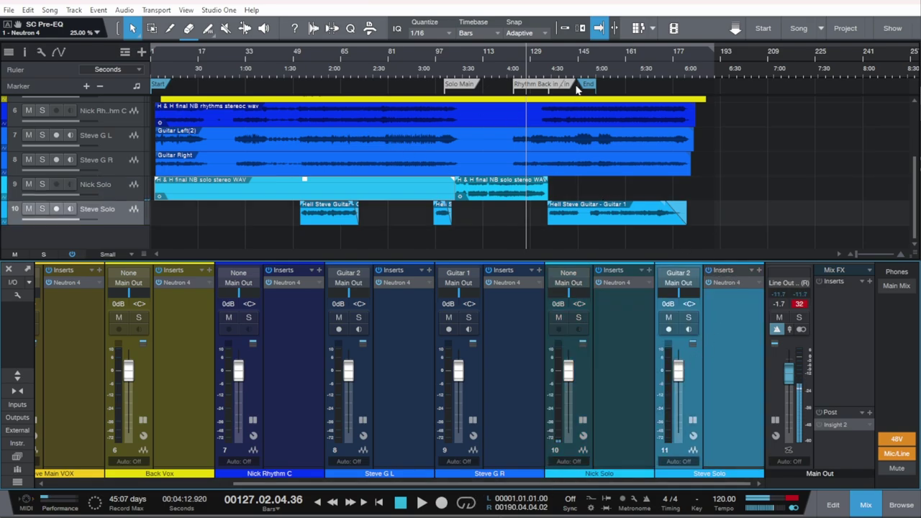
left_click(601, 54)
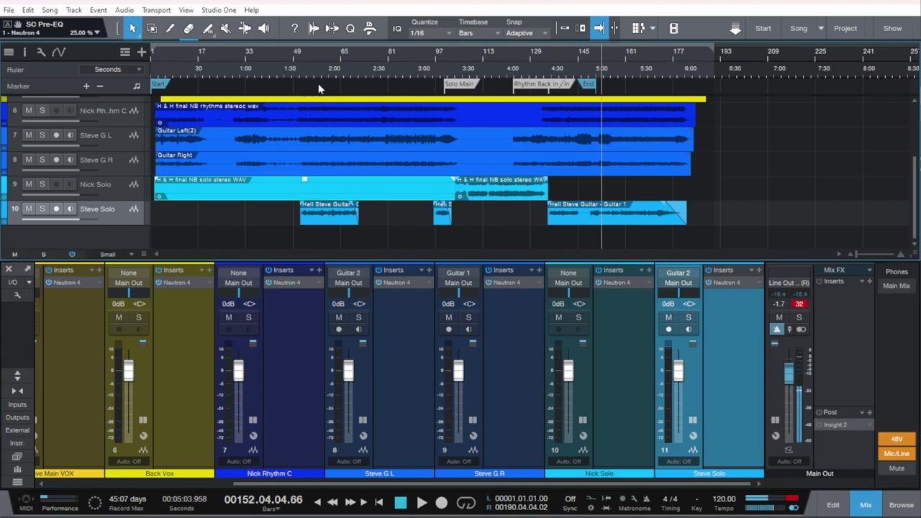
left_click(315, 54)
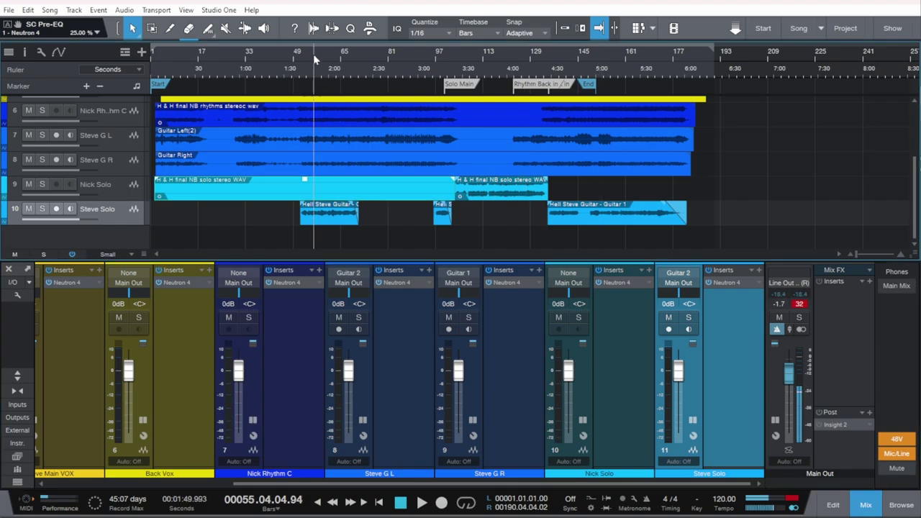
left_click(688, 319)
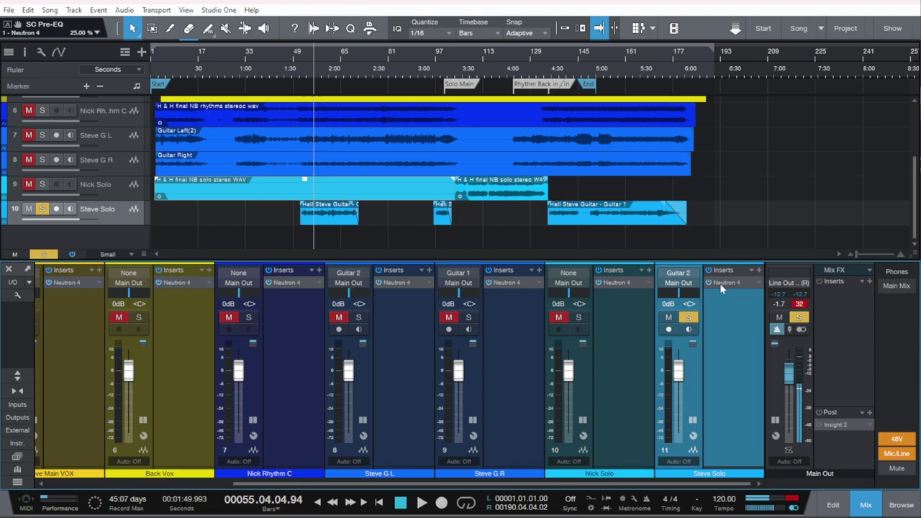
Name track 10's Neutron 4 instance with the guitarist's first name plus "Solo" and have the Assistant learn it from about bar 55
left_click(720, 282)
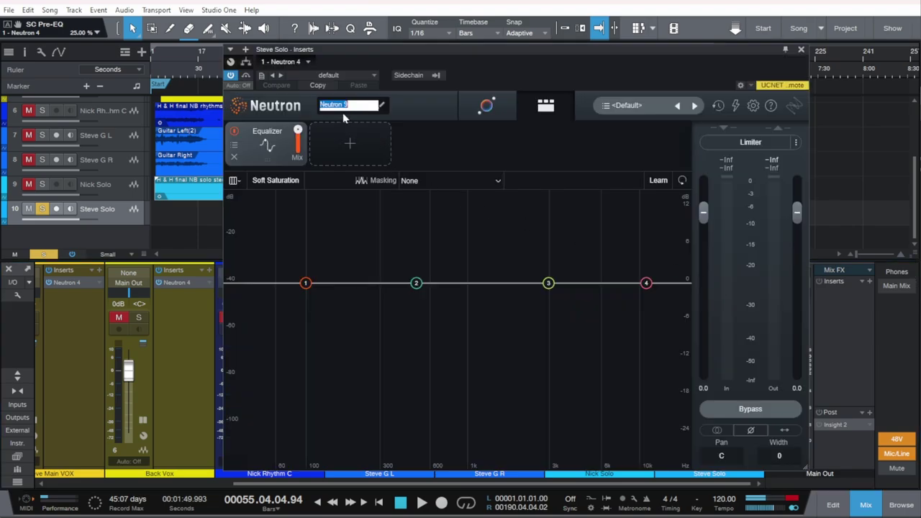
type("Steve Solo")
left_click(494, 113)
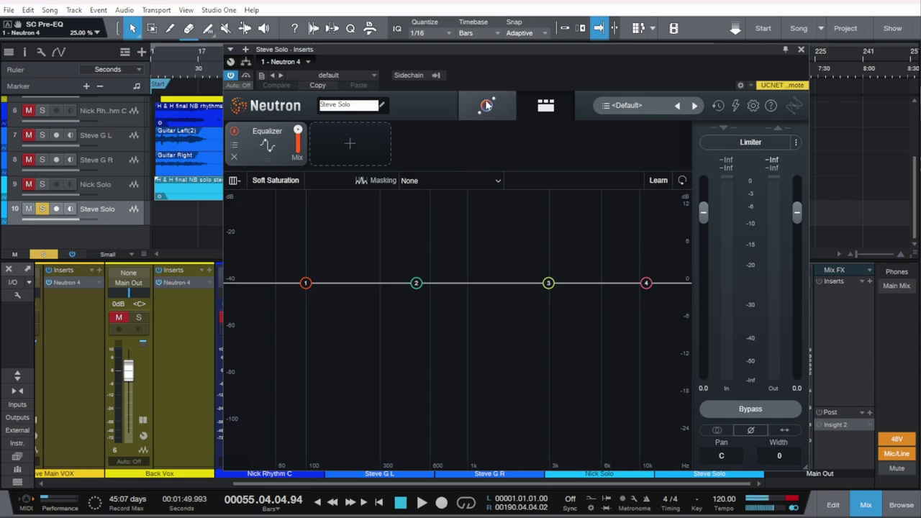
key("space")
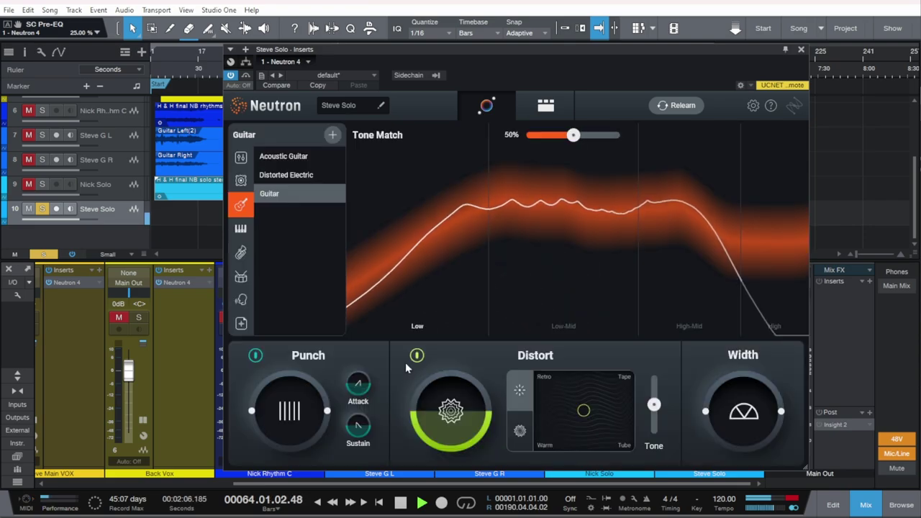
Set the Assistant target of track 10's solo guitar to Distorted Electric, then close the plug-in and unsolo the channel
left_click(288, 175)
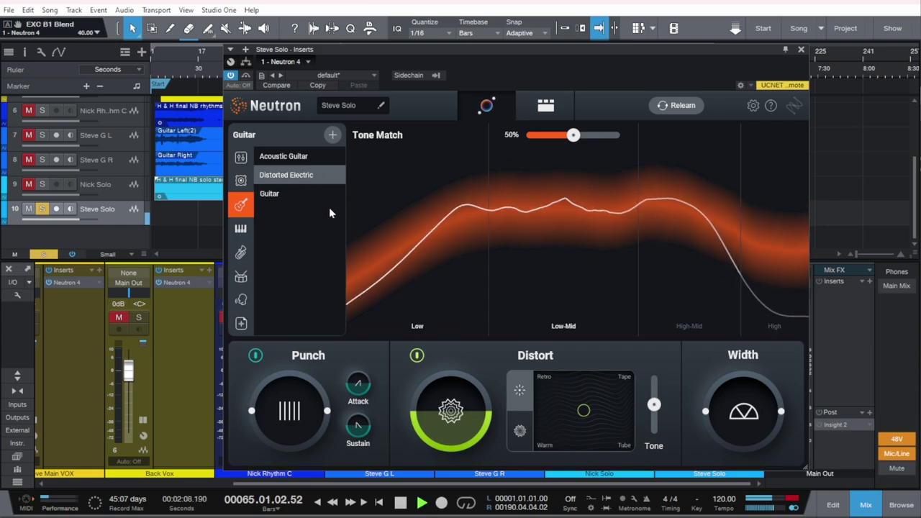
left_click(802, 52)
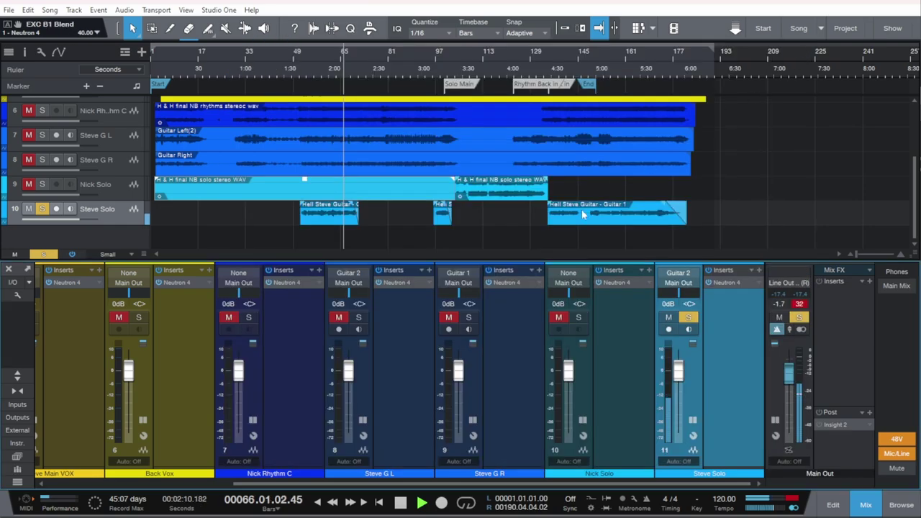
left_click(689, 318)
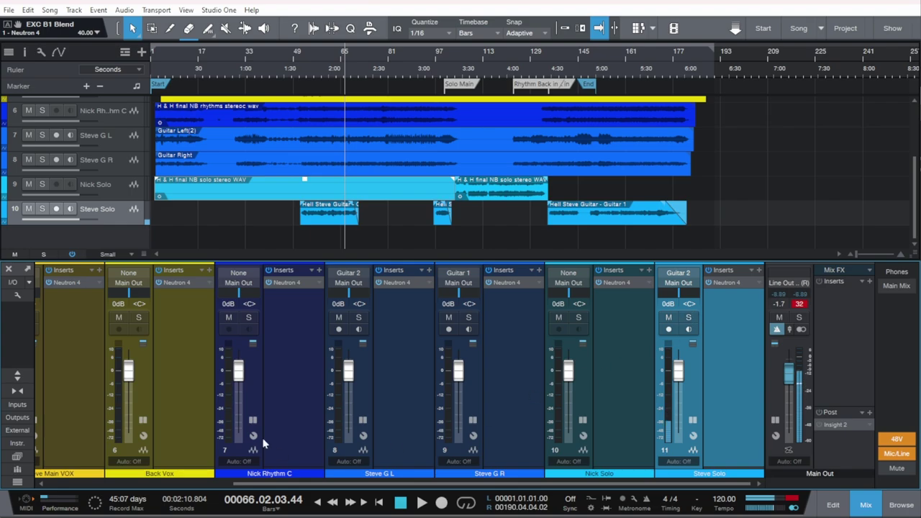
Collapse the insert sections of the mixer channels one after another, from Drums through the first solo guitar
left_click_drag(238, 484, 62, 461)
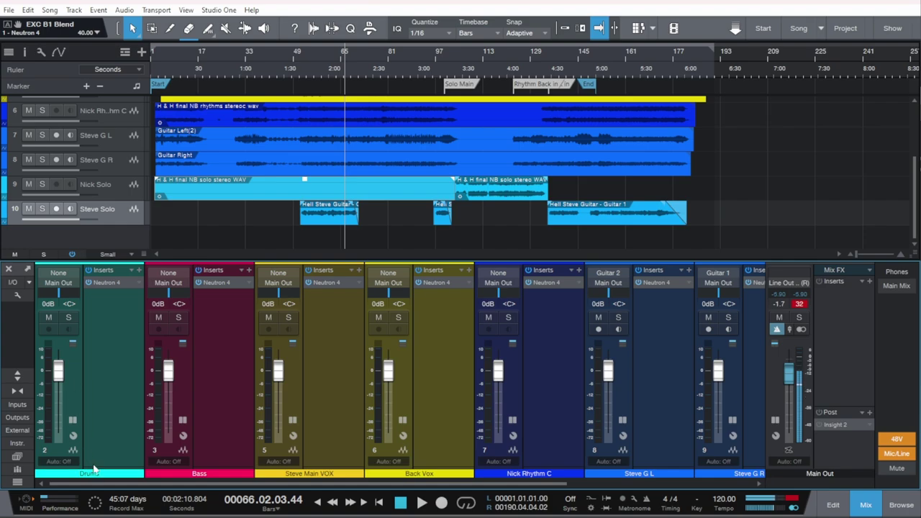
mouse_move(93, 487)
left_mouse_down()
mouse_move(213, 490)
mouse_move(93, 488)
left_mouse_up()
left_click(79, 360)
left_click(127, 355)
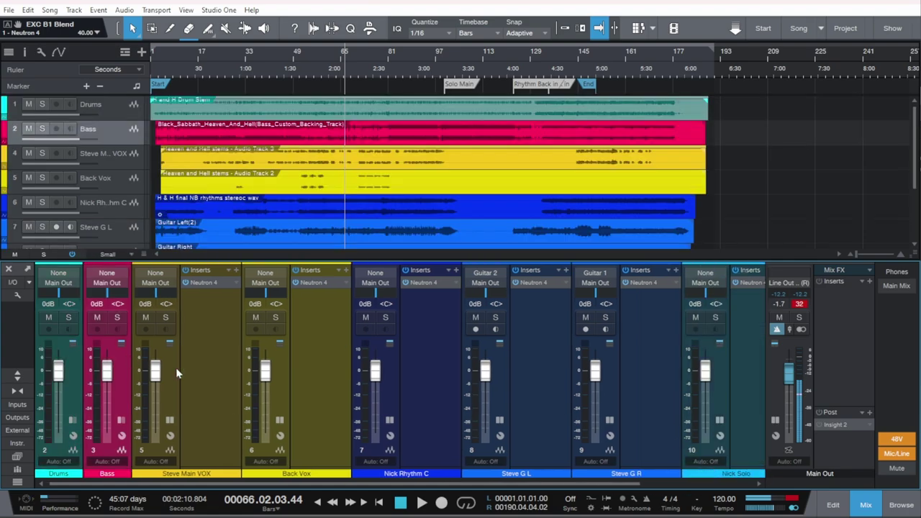
left_click(175, 367)
left_click(221, 371)
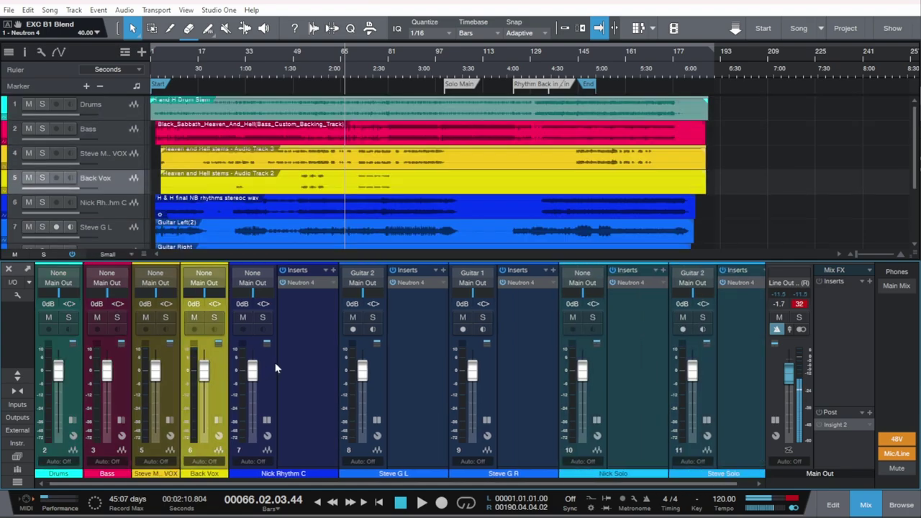
left_click(276, 368)
left_click(320, 369)
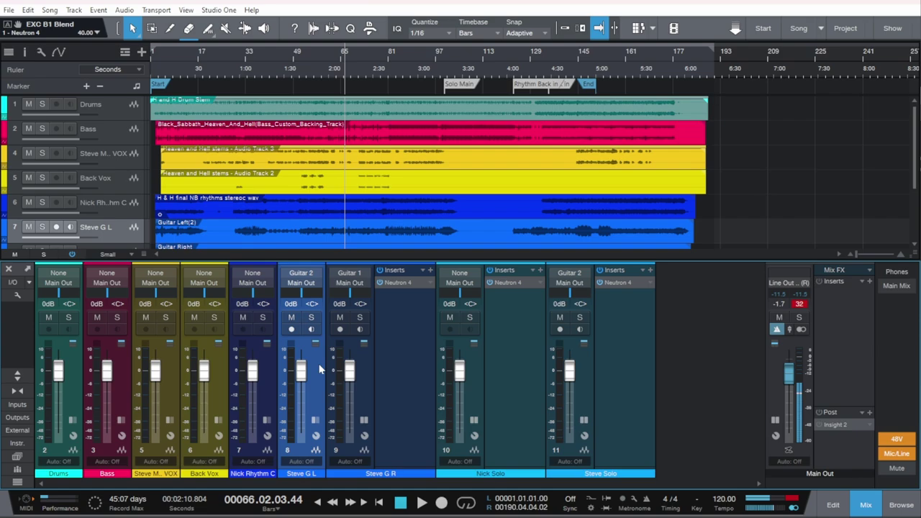
left_click(366, 373)
left_click(413, 375)
left_click(462, 373)
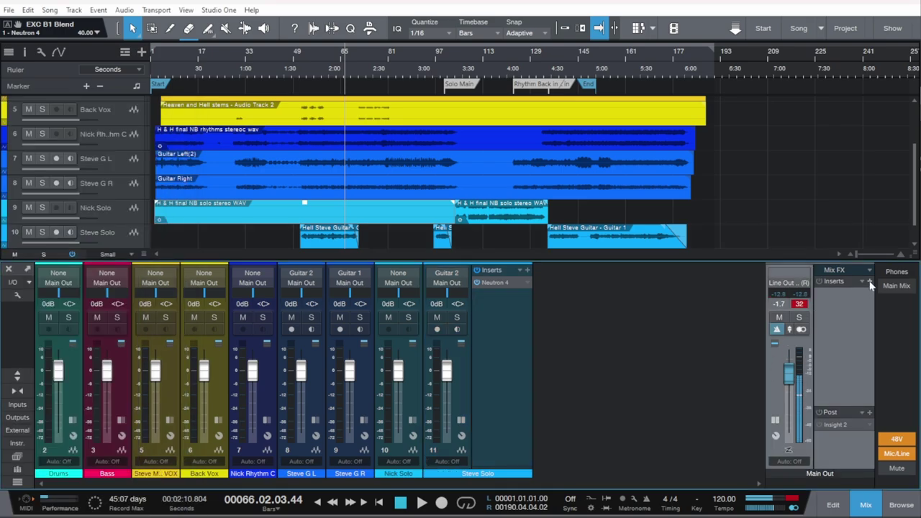
Insert the Neutron 4 Visual Mixer from the favourite plug-ins on the Main Out channel
left_click(869, 282)
scroll(809, 87, "down", 6)
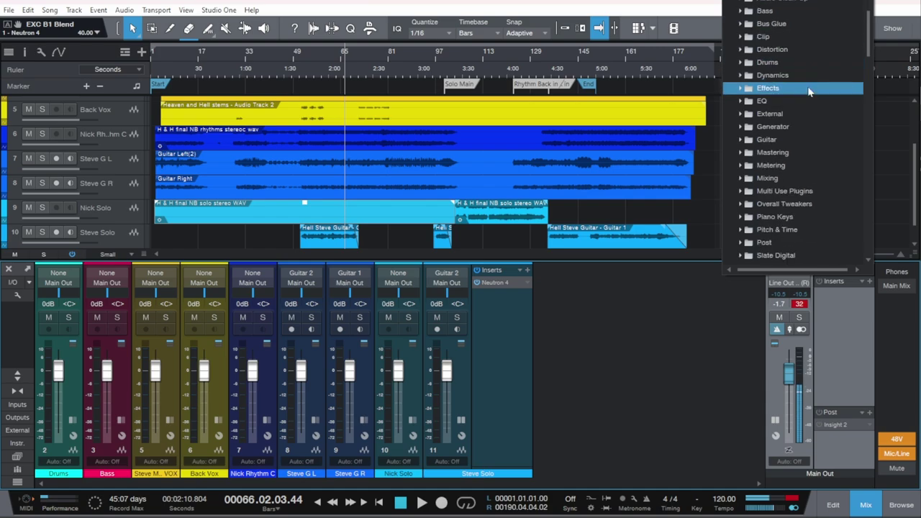
scroll(808, 124, "down", 3)
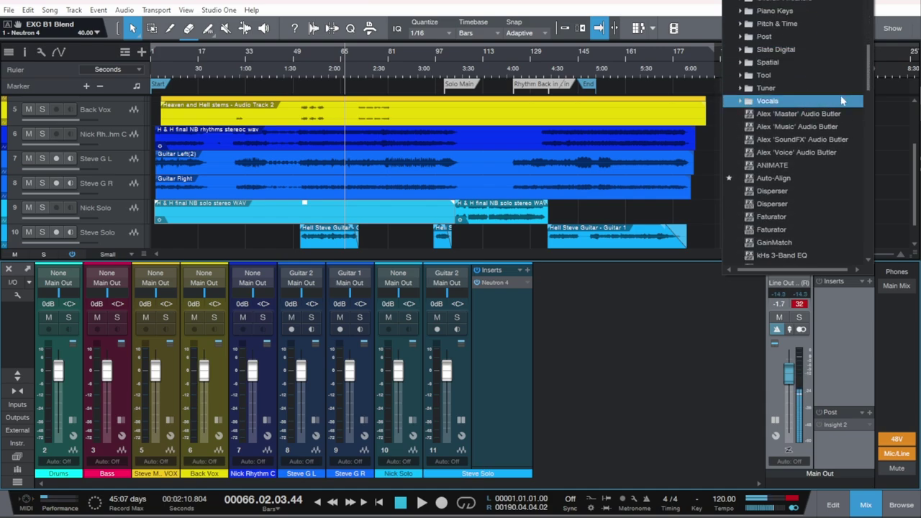
scroll(869, 124, "down", 8)
left_click_drag(869, 123, 867, 28)
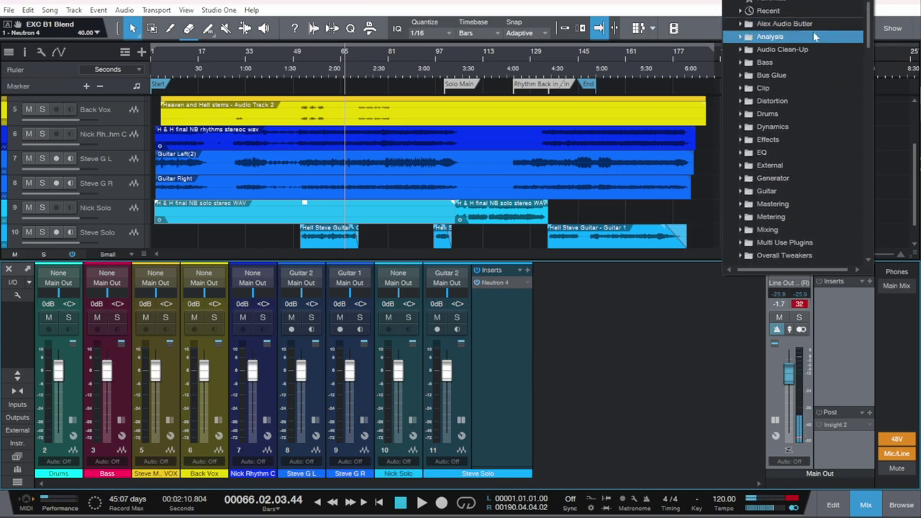
left_click(740, 2)
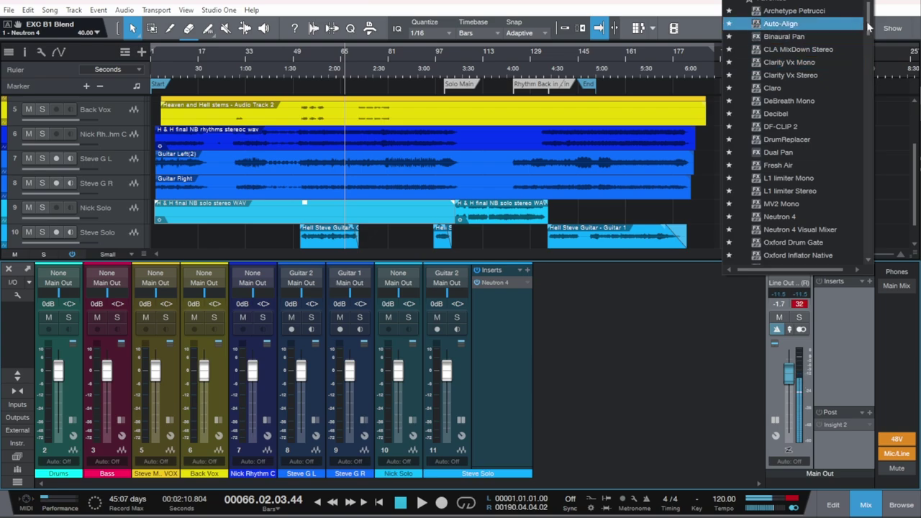
left_click_drag(869, 23, 877, 64)
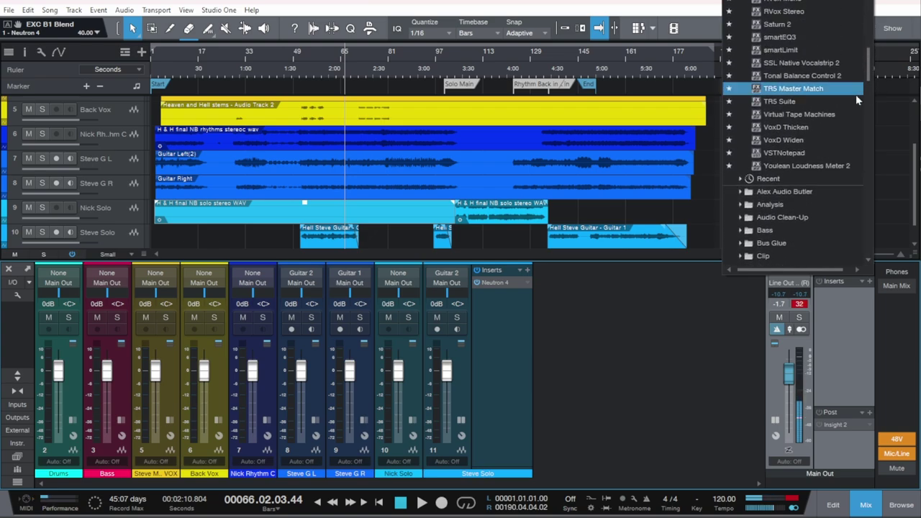
scroll(806, 108, "up", 3)
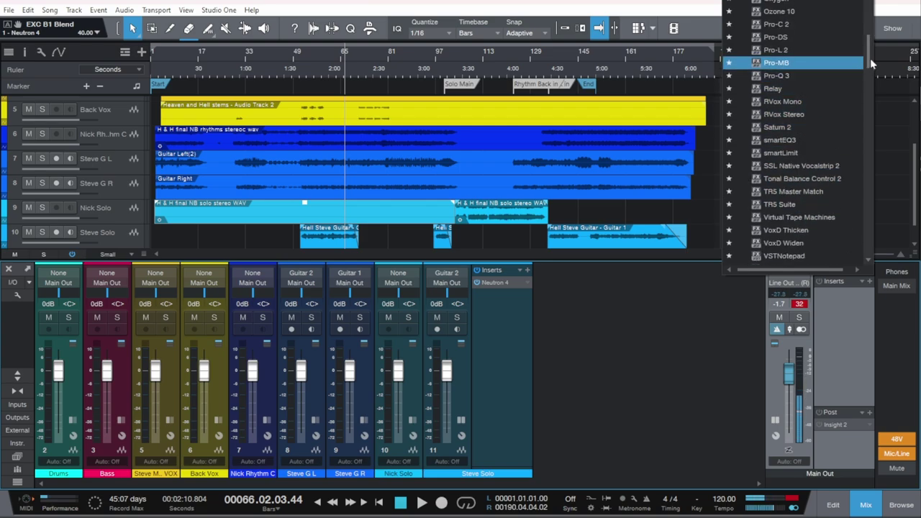
left_click_drag(873, 62, 866, 40)
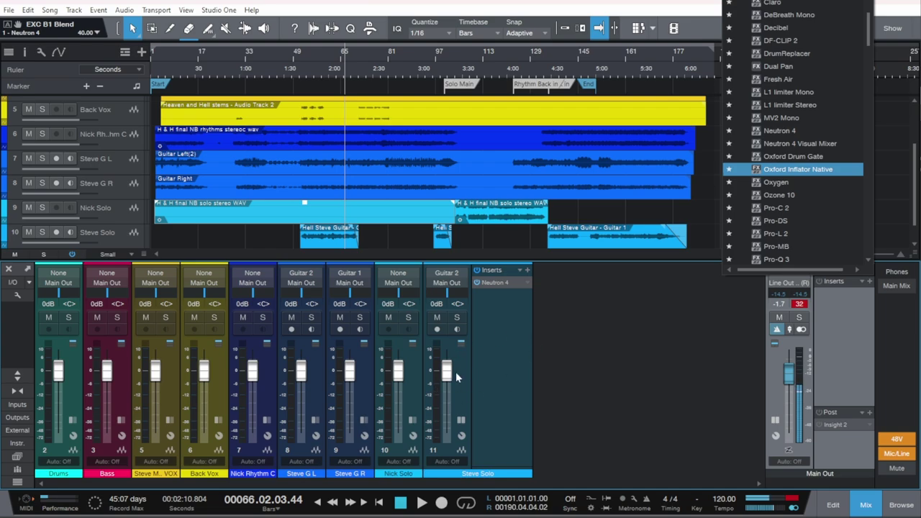
left_click(788, 147)
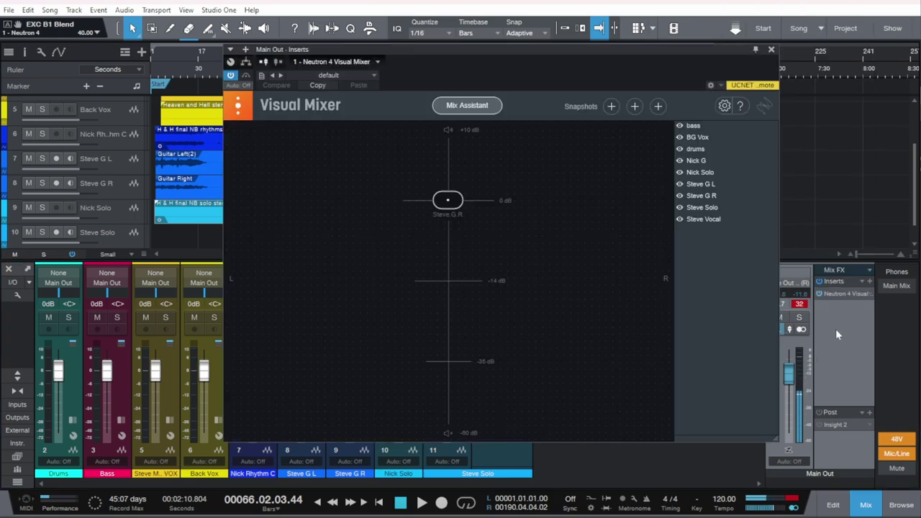
Start the Mix Assistant with all tracks included and the lead vocal as focus, and begin listening
left_click(475, 107)
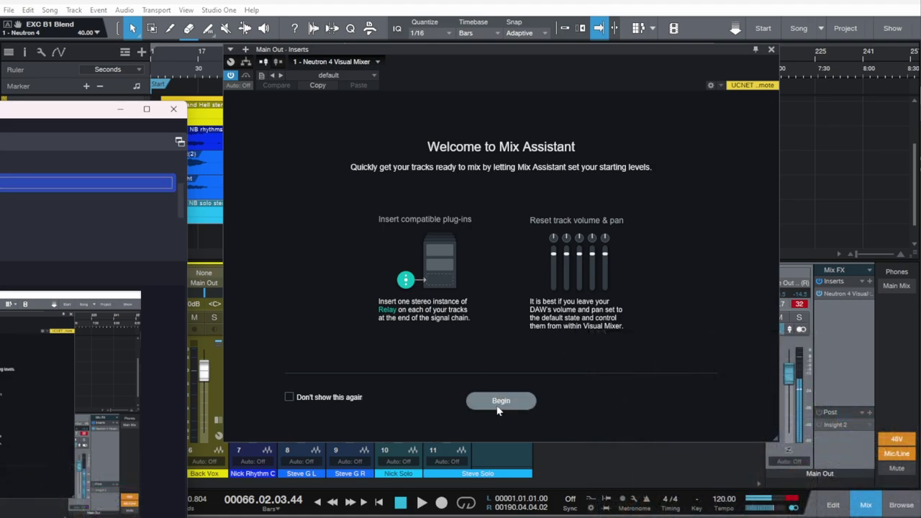
left_click(502, 401)
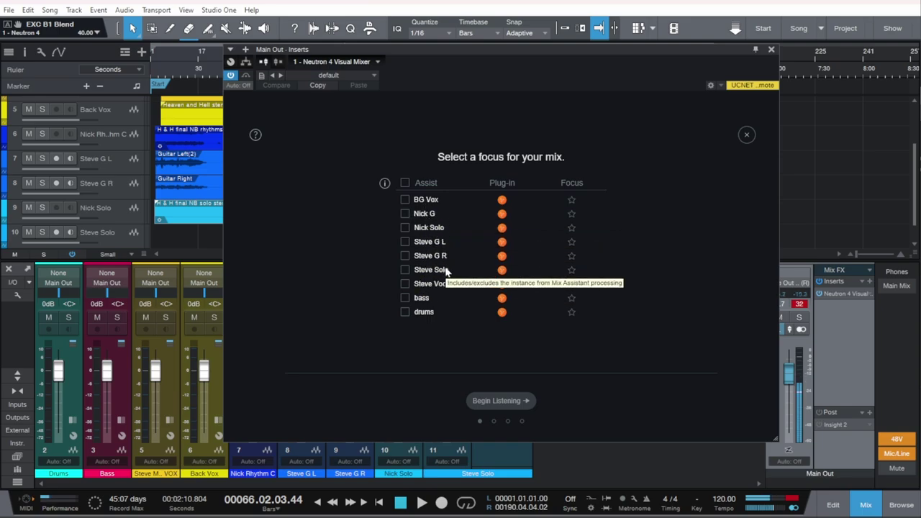
left_click(404, 183)
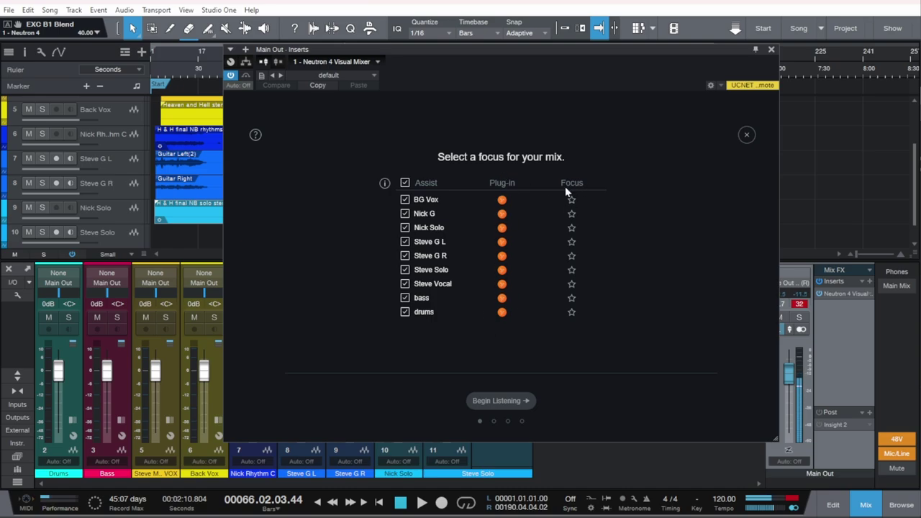
left_click(572, 285)
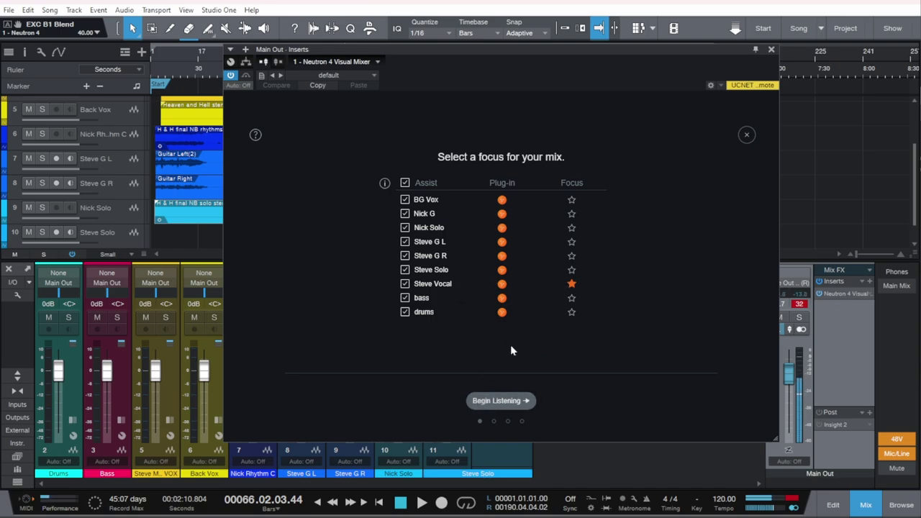
left_click(499, 401)
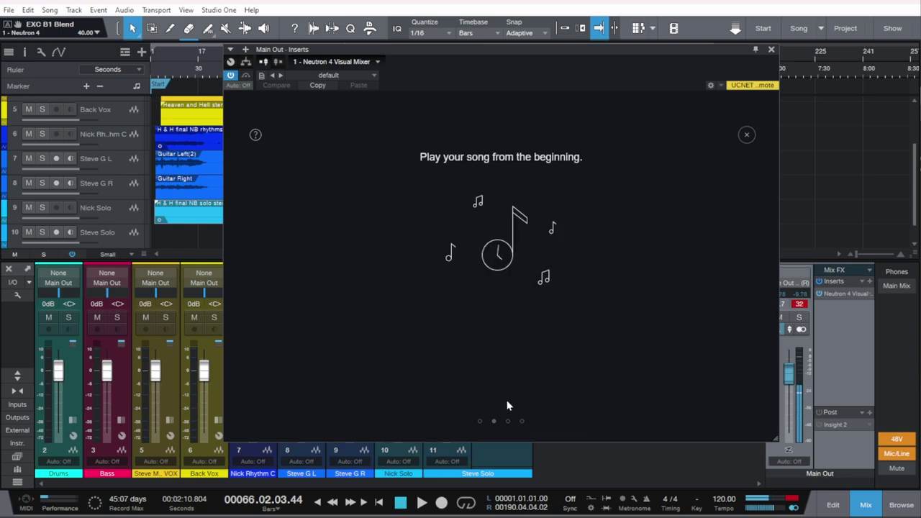
Play the whole song from the beginning for the Mix Assistant, stop at the end and go to the results
left_click(401, 503)
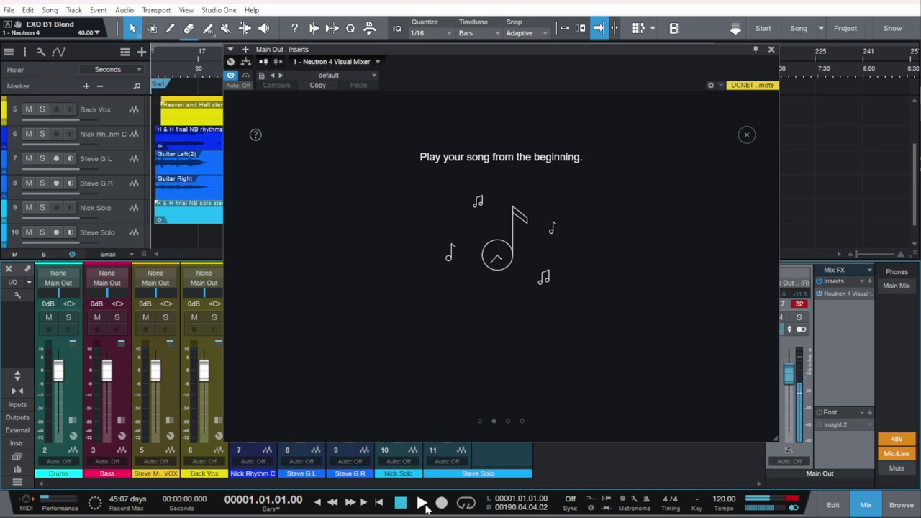
left_click_drag(442, 66, 504, 112)
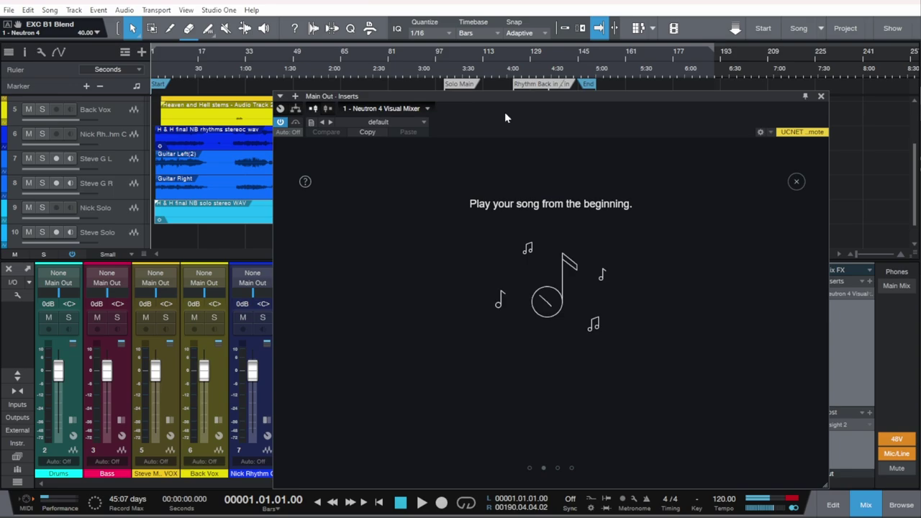
left_click(423, 503)
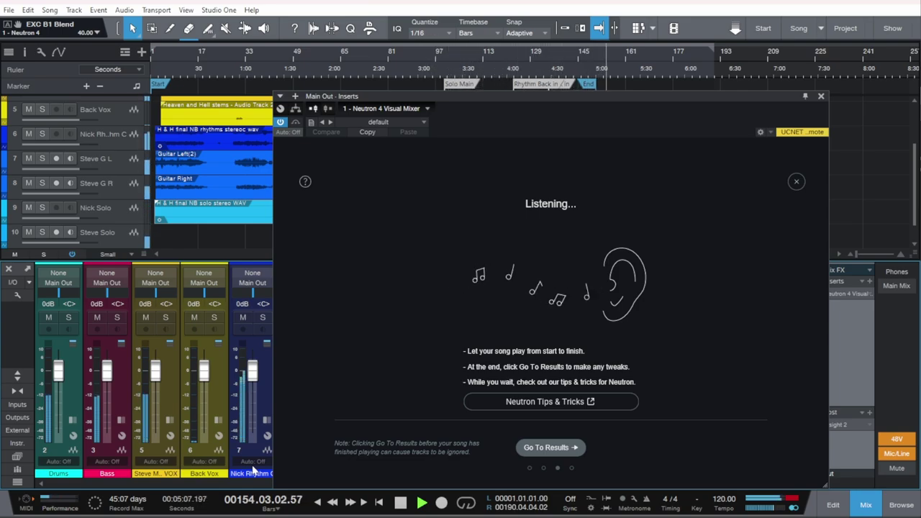
key("space")
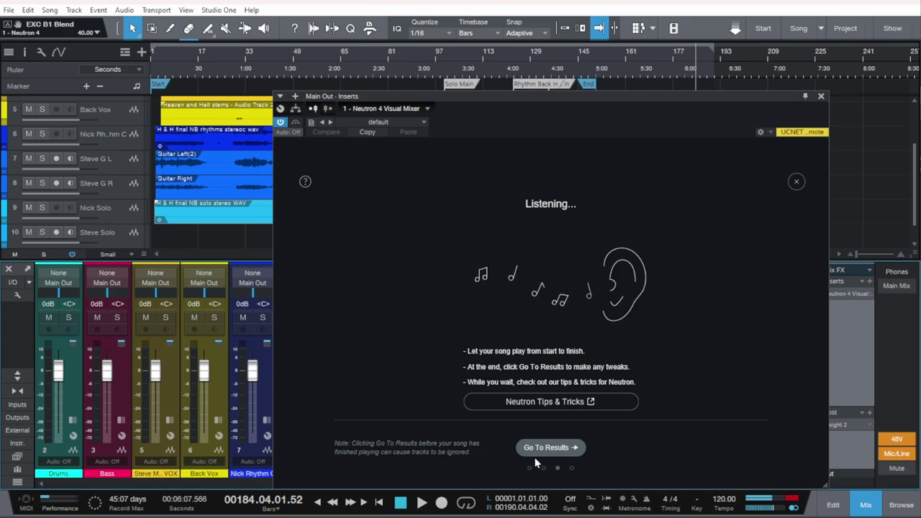
left_click(566, 450)
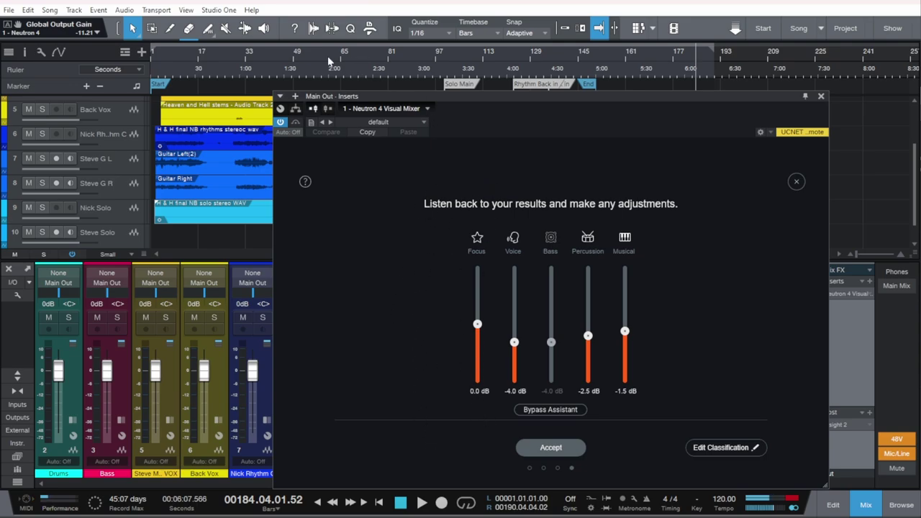
Audition the Mix Assistant result near the song's start, switching the Visual Mixer plug-in off and on
left_click(251, 62)
left_click(163, 65)
key("space")
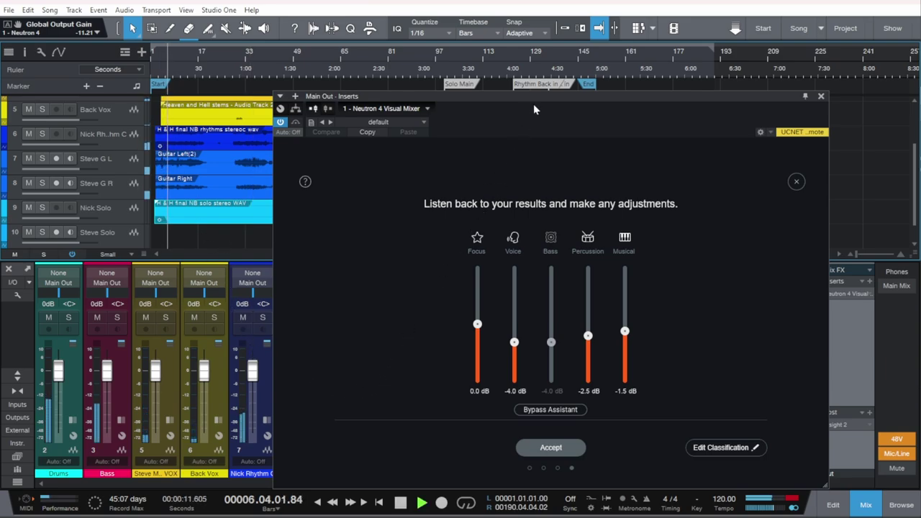
left_click(280, 122)
left_click(281, 123)
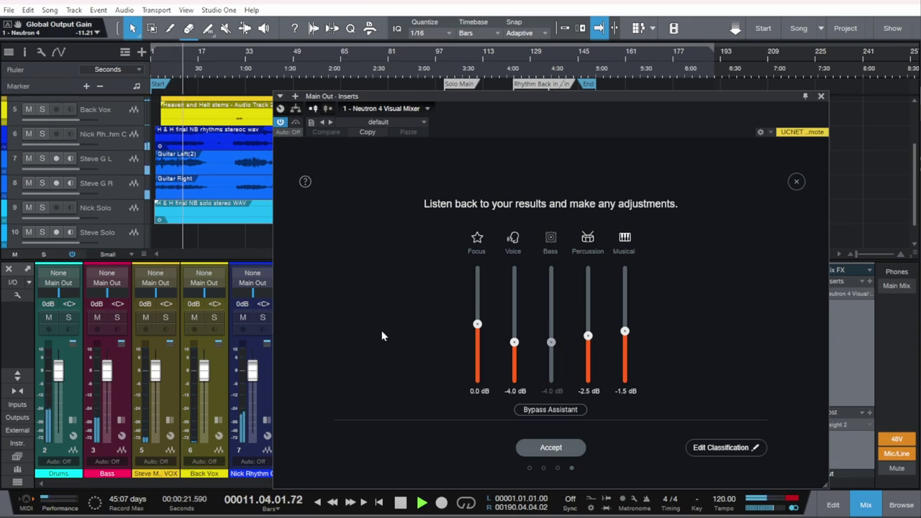
key("space")
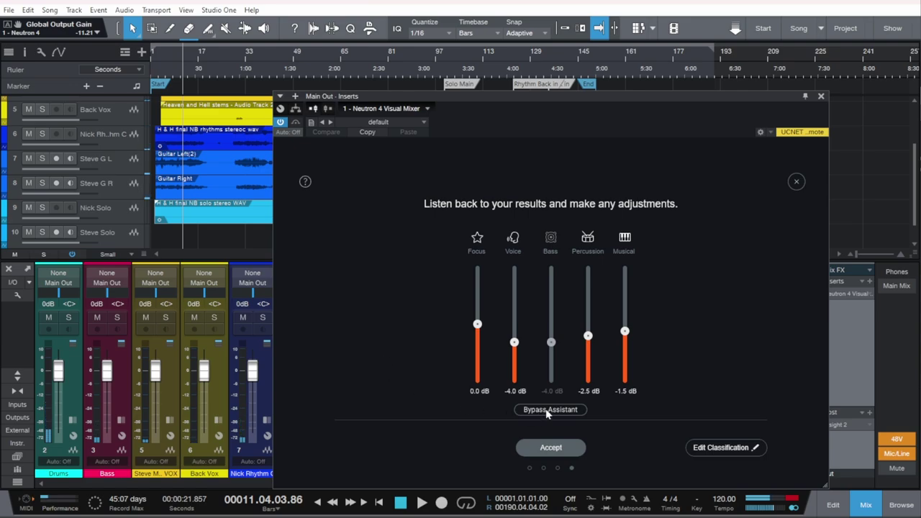
Compare the song's intro with the Mix Assistant bypassed and active, moving the plug-in window clear of the tracks
left_click(546, 411)
key("space")
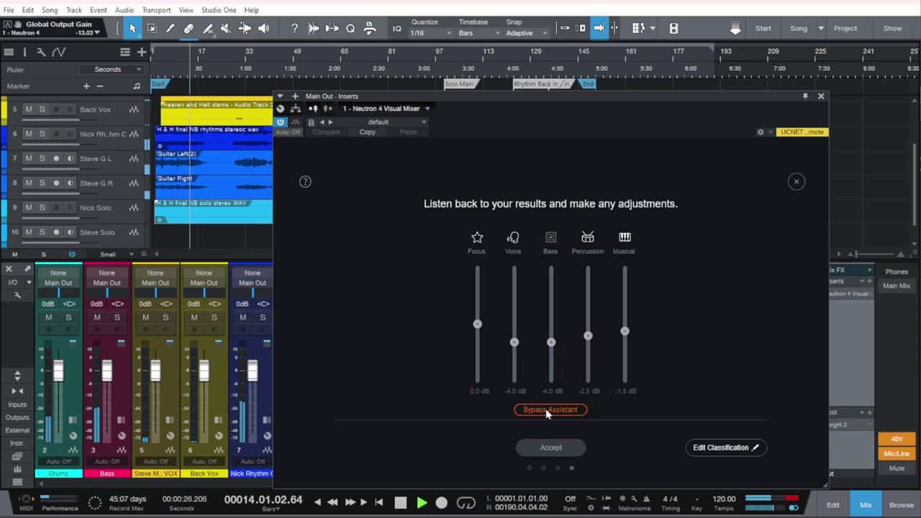
key("space")
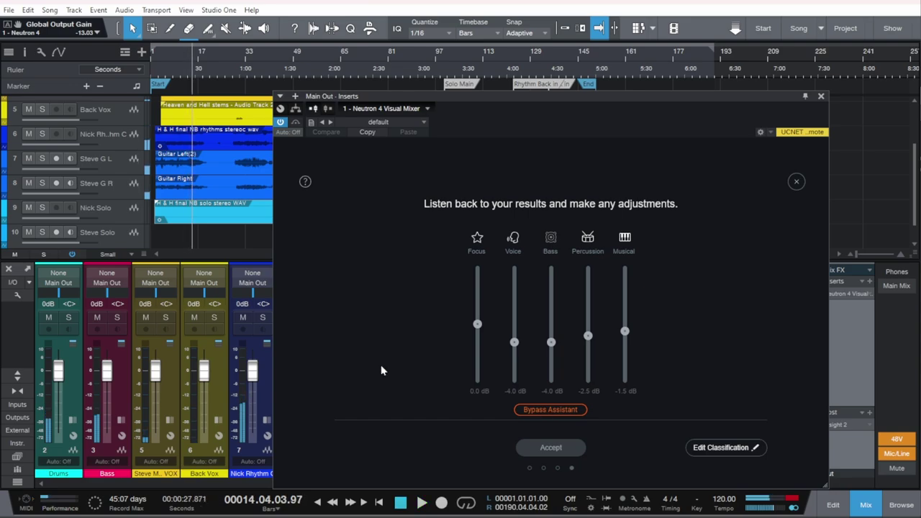
left_click(169, 59)
left_click(542, 409)
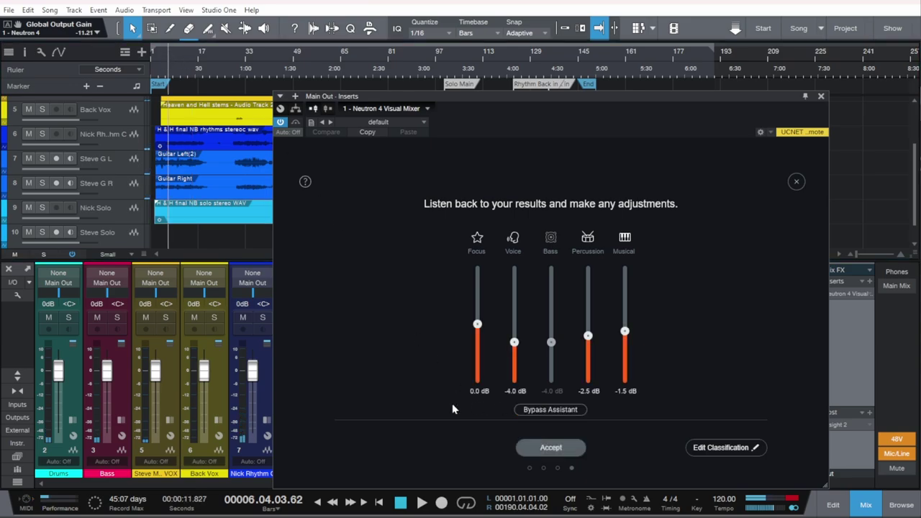
key("space")
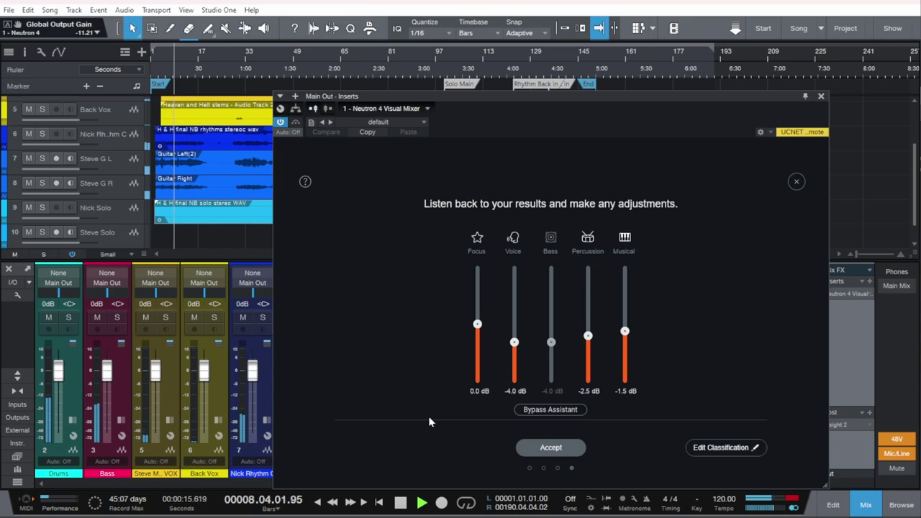
left_click_drag(339, 96, 416, 89)
key("space")
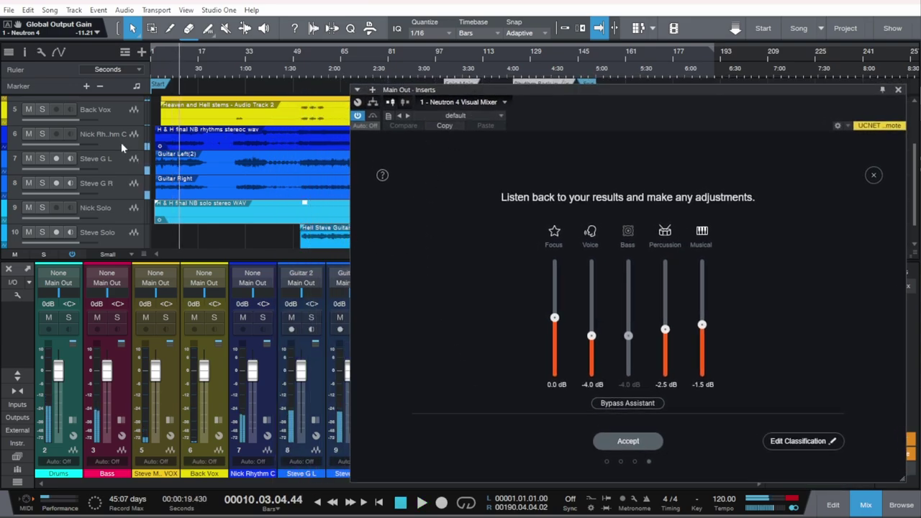
Play the mix from about bar 19 and compare it with the Mix Assistant's gain adjustments bypassed and active
scroll(114, 154, "up", 3)
left_click(216, 56)
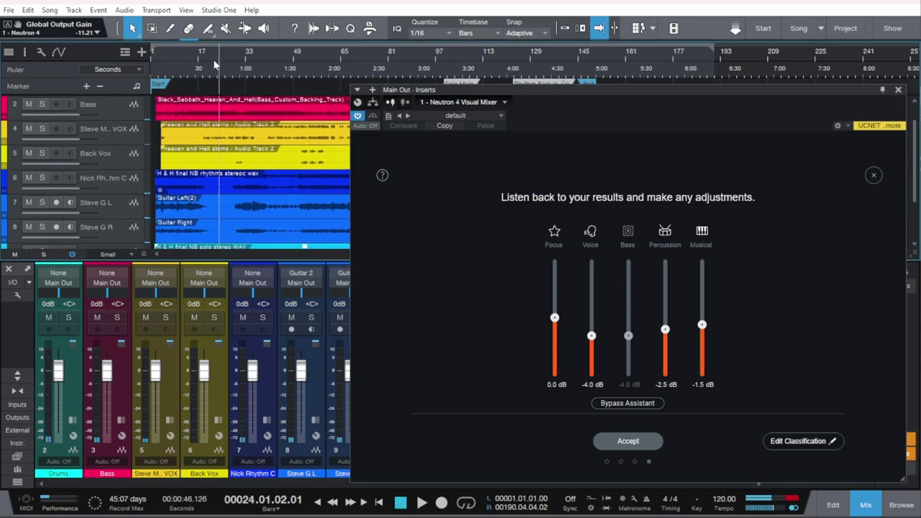
left_click(208, 51)
left_click(206, 54)
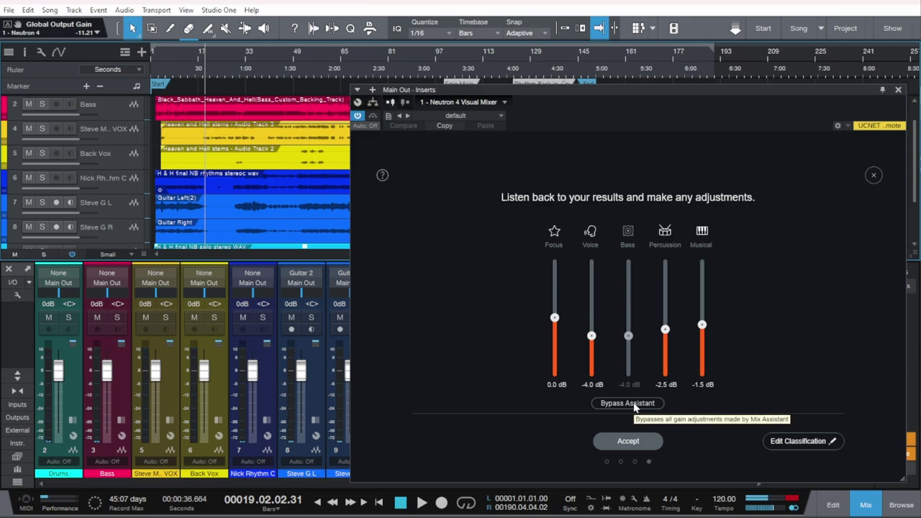
key("space")
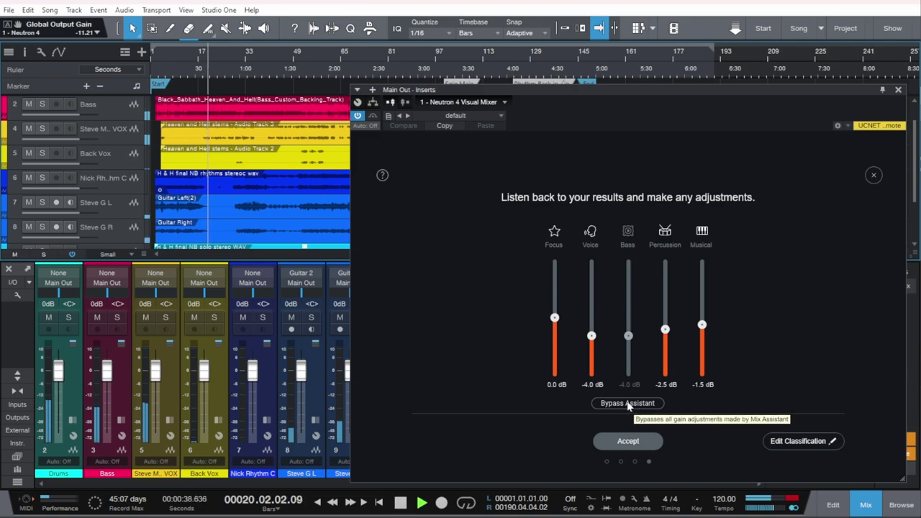
left_click(628, 405)
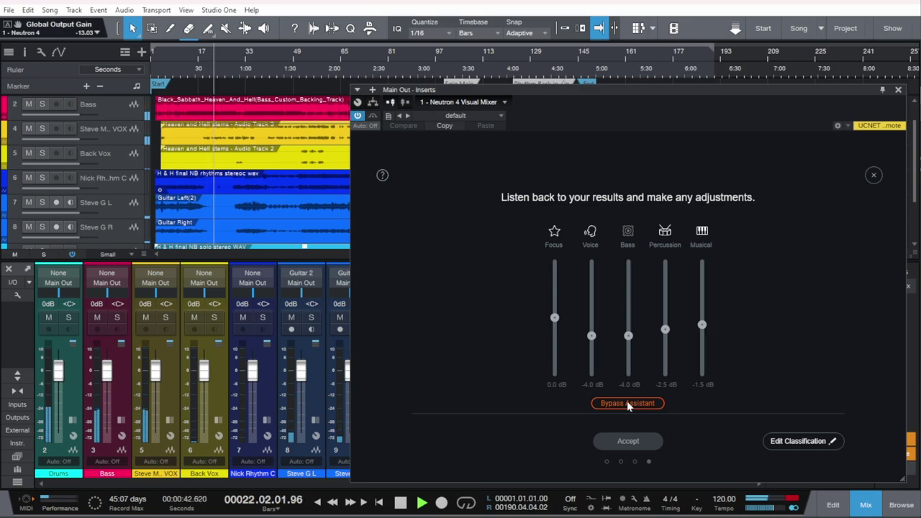
left_click(627, 402)
Compare the mix from about bar 31 with the Mix Assistant bypassed and active, stop playback and accept the assistant's levels
left_click(242, 58)
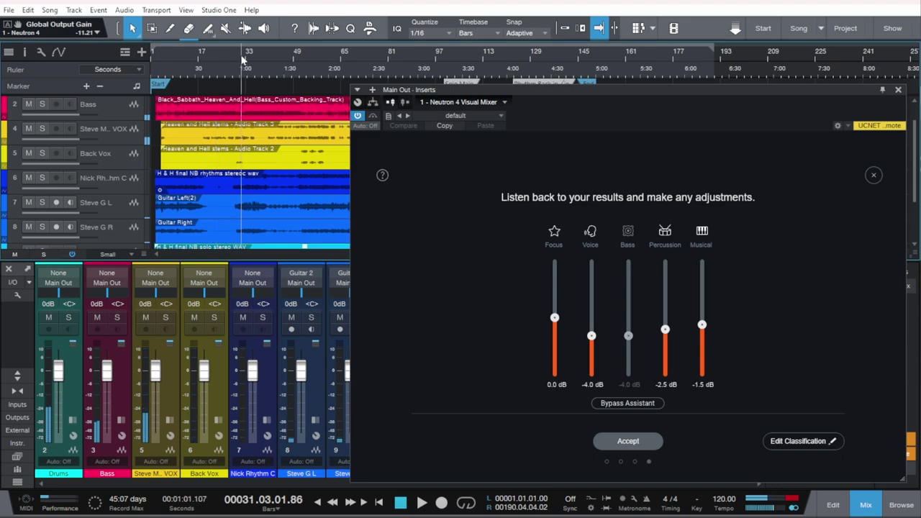
left_click(630, 405)
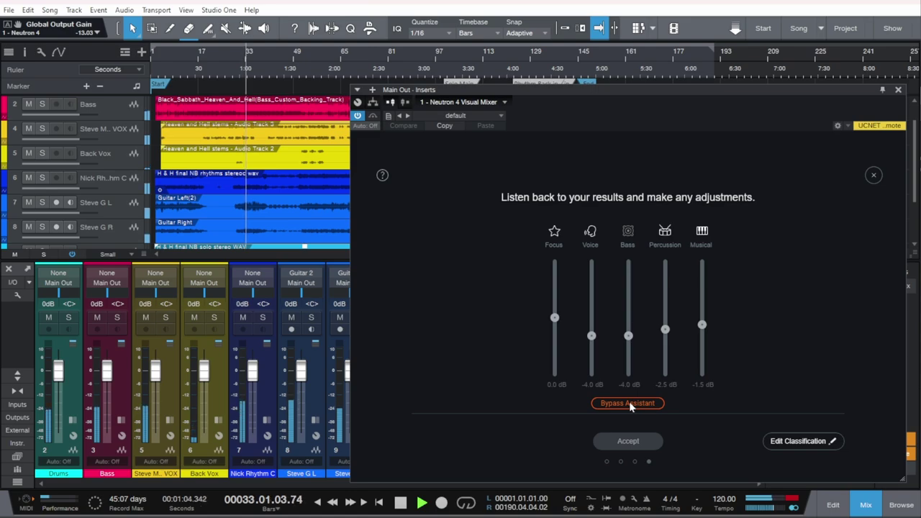
left_click(629, 404)
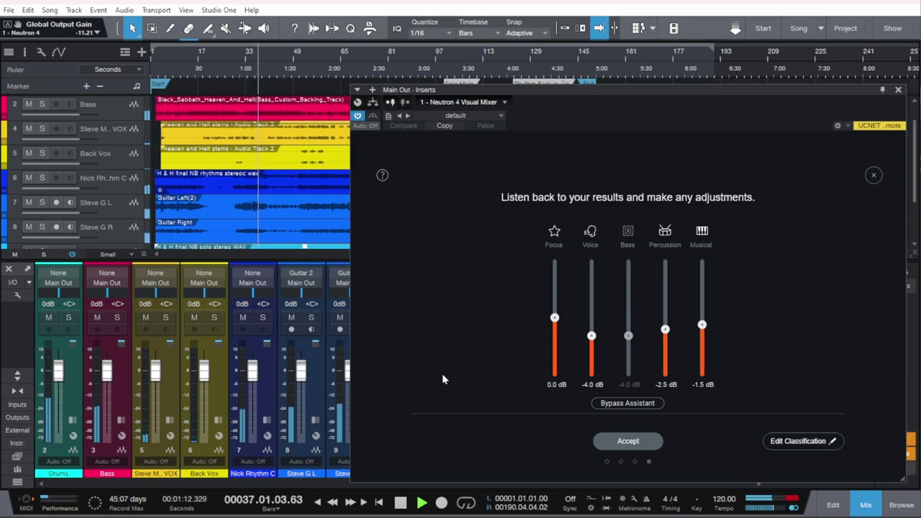
key("space")
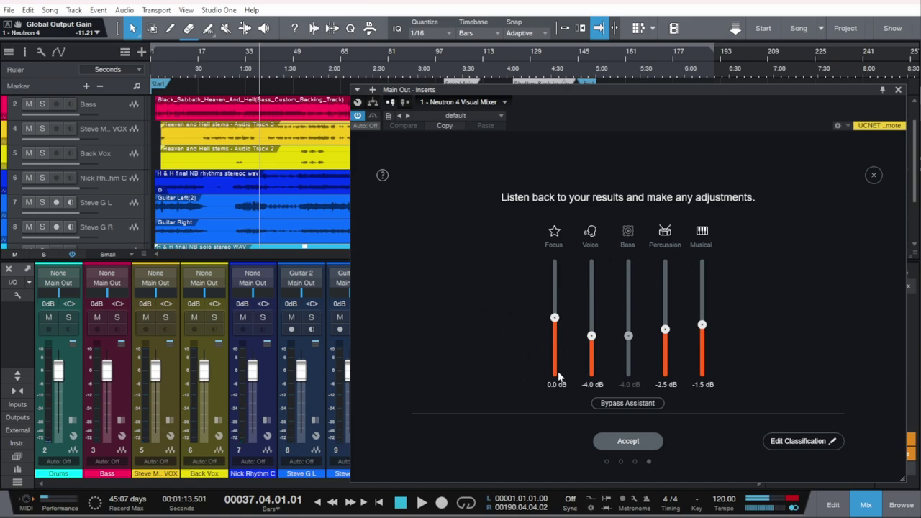
left_click(628, 442)
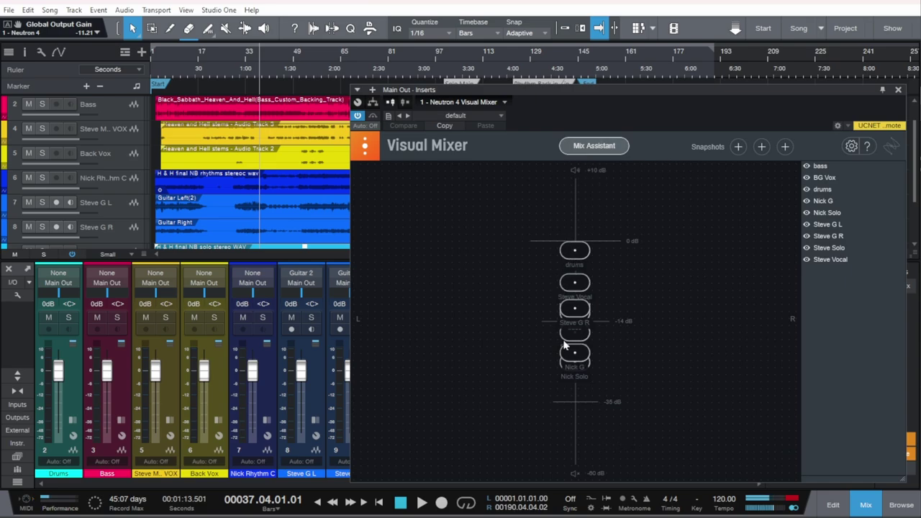
Review the gain the Mix Assistant assigned to each track in Visual Mixer, from bass through lead vocal
left_click(825, 177)
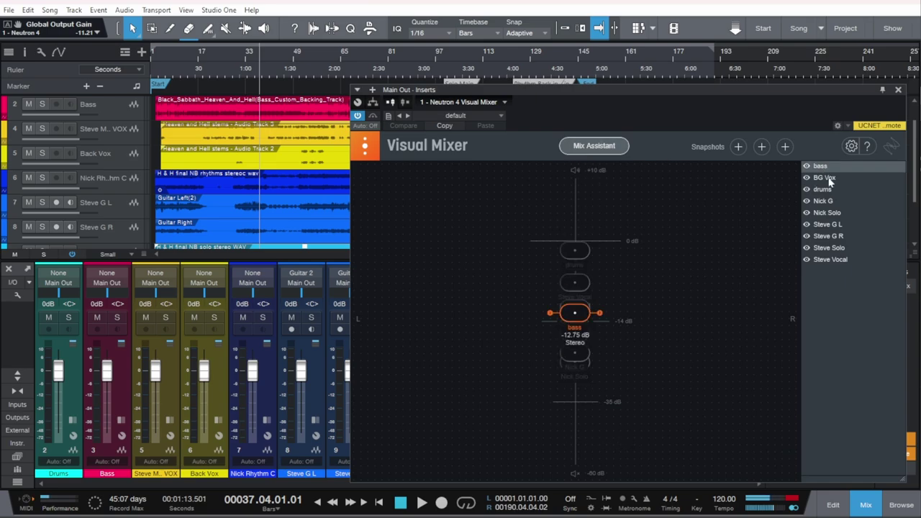
left_click(824, 190)
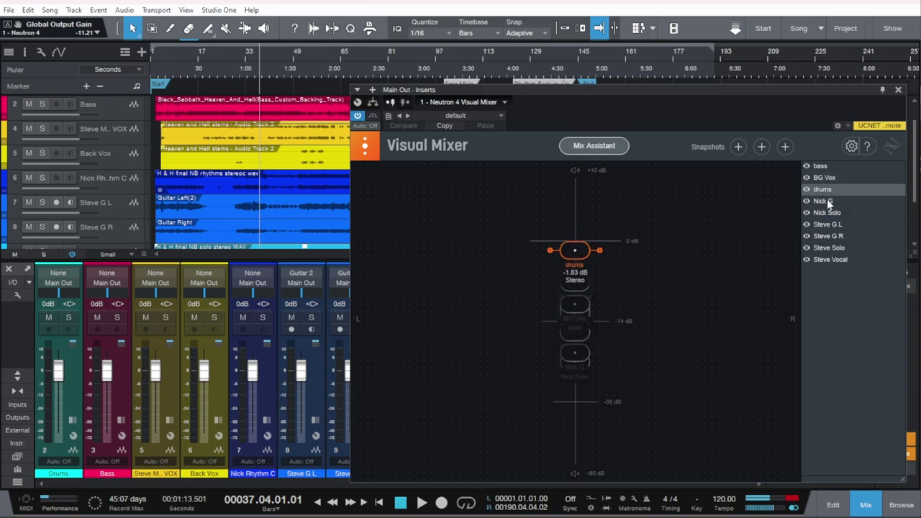
left_click(828, 202)
left_click(828, 213)
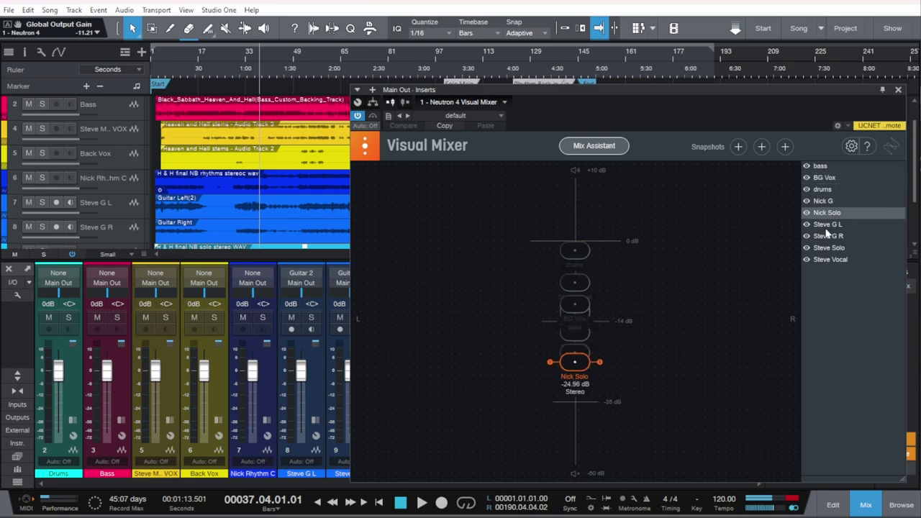
left_click(828, 225)
left_click(828, 236)
left_click(828, 248)
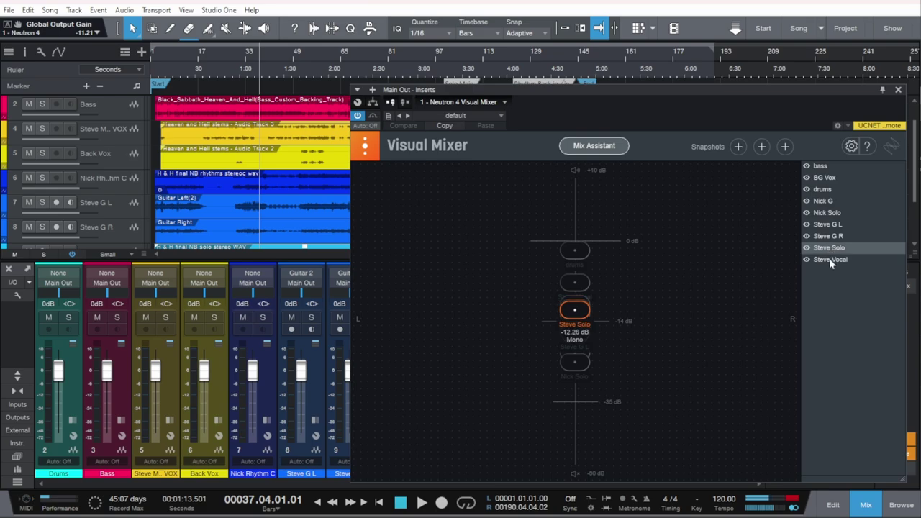
left_click(830, 259)
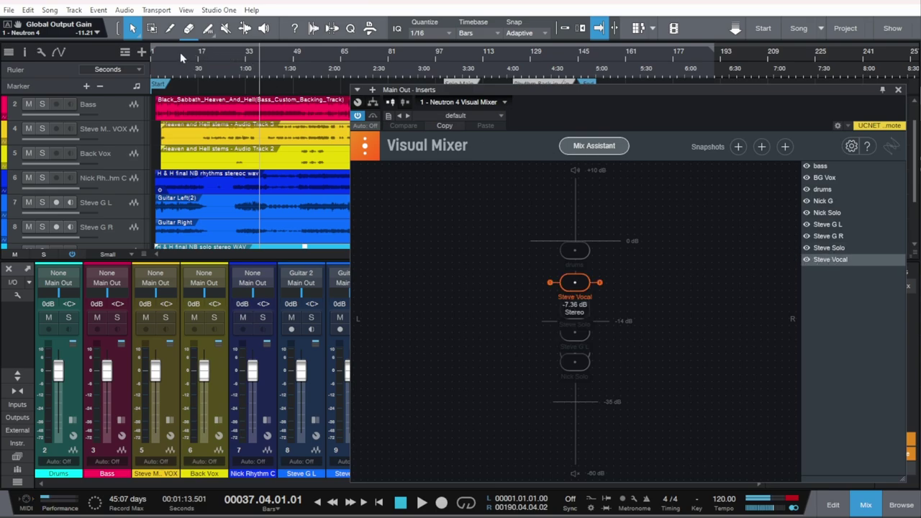
Audition the mix briefly from about bar 35 and move the Visual Mixer window slightly
left_click(252, 55)
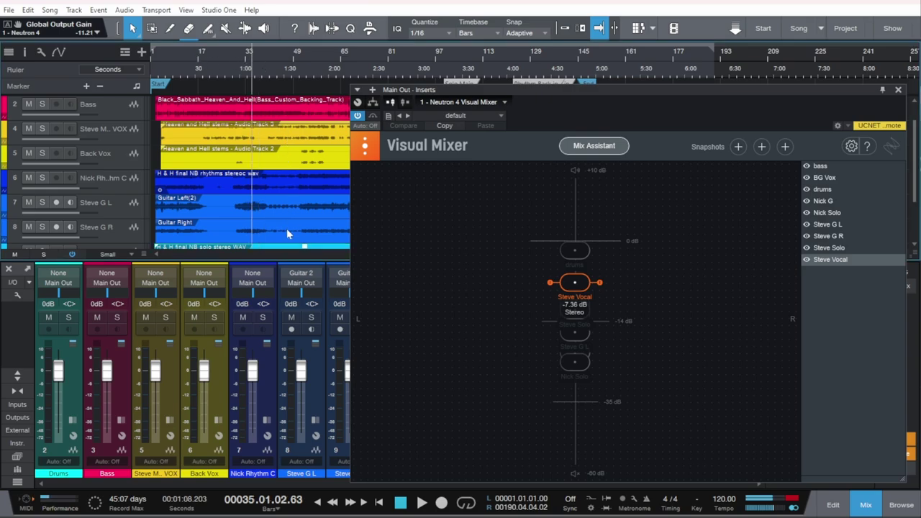
key("space")
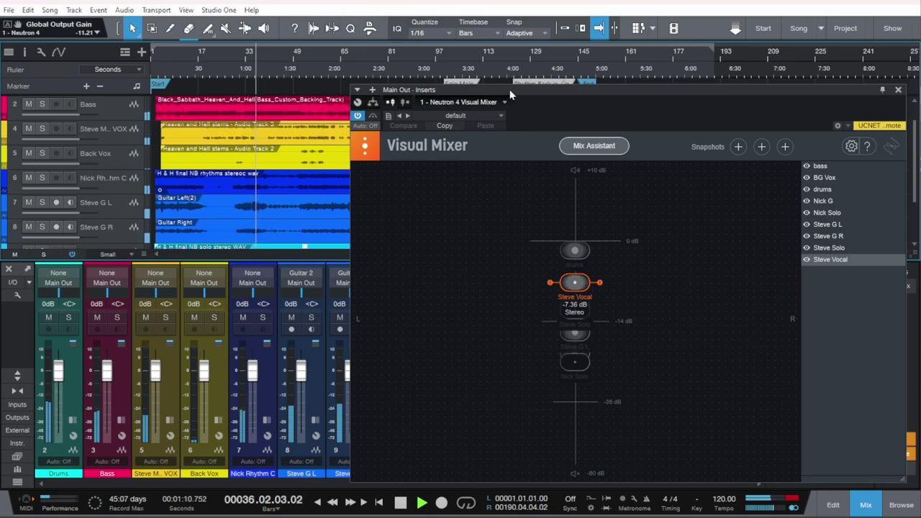
key("space")
mouse_move(512, 88)
left_mouse_down()
mouse_move(512, 119)
mouse_move(510, 92)
left_mouse_up()
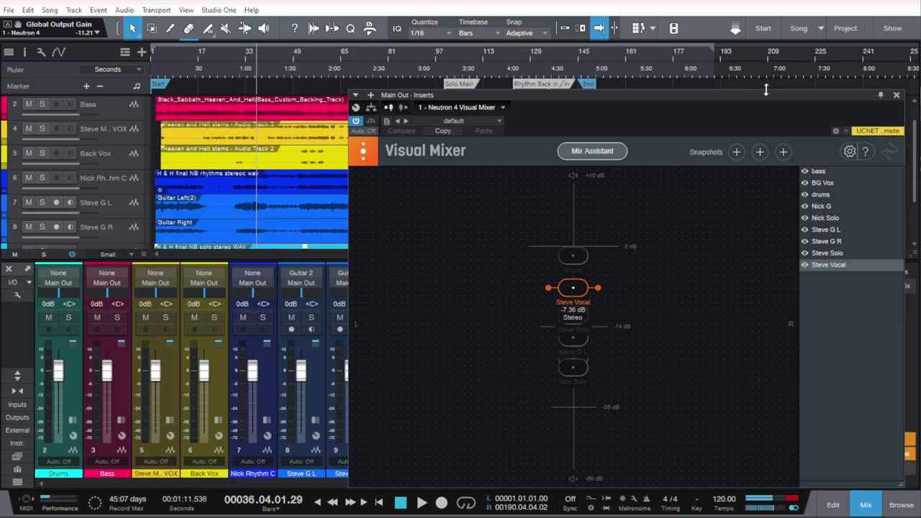
Uncover the mixer channels and pan the Guitar Left channel fully left and the Guitar Right channel fully right
left_click_drag(806, 96, 0, 32)
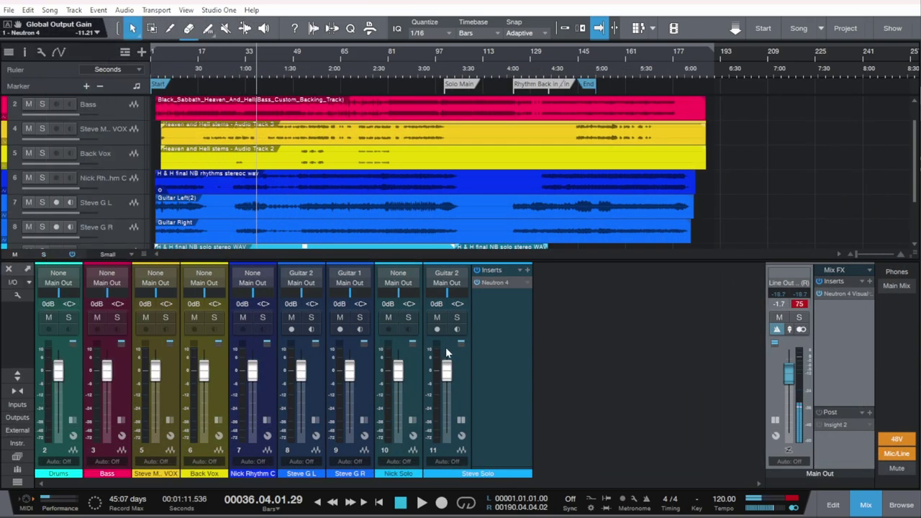
left_click(316, 375)
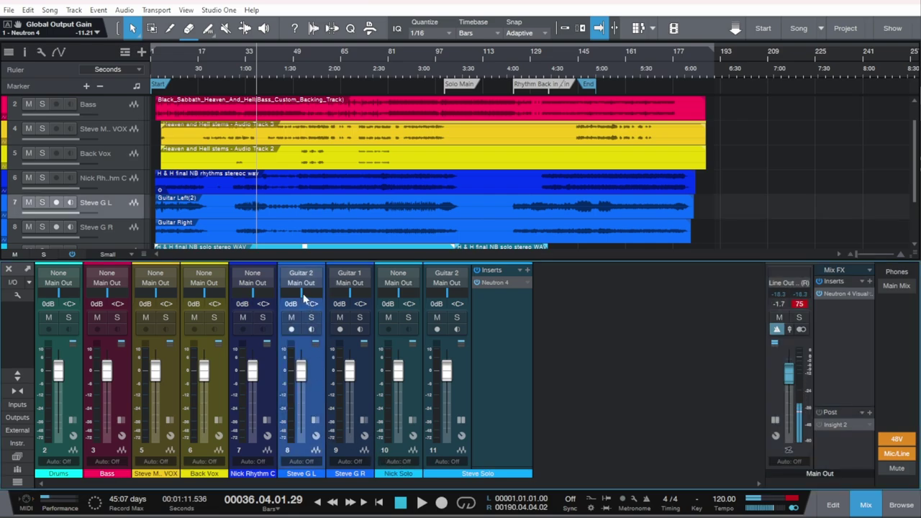
left_click_drag(304, 296, 238, 299)
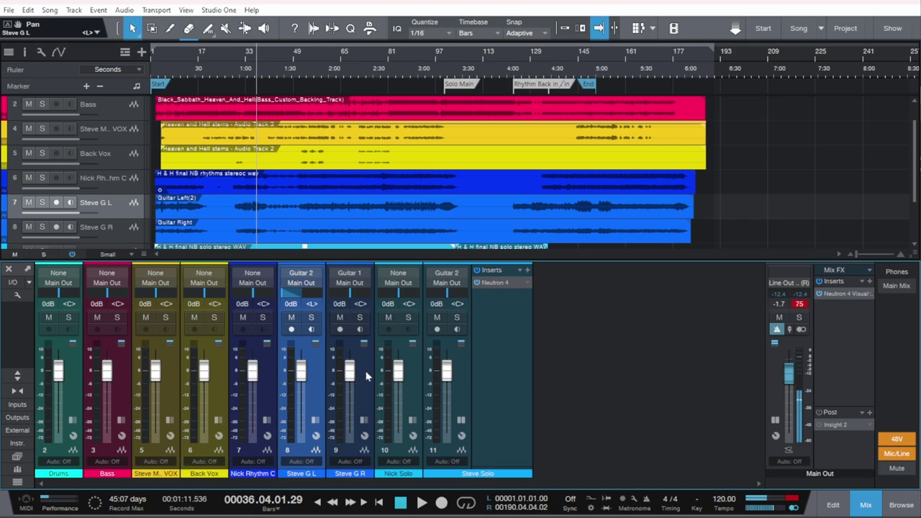
left_click(370, 345)
left_click_drag(359, 304, 392, 302)
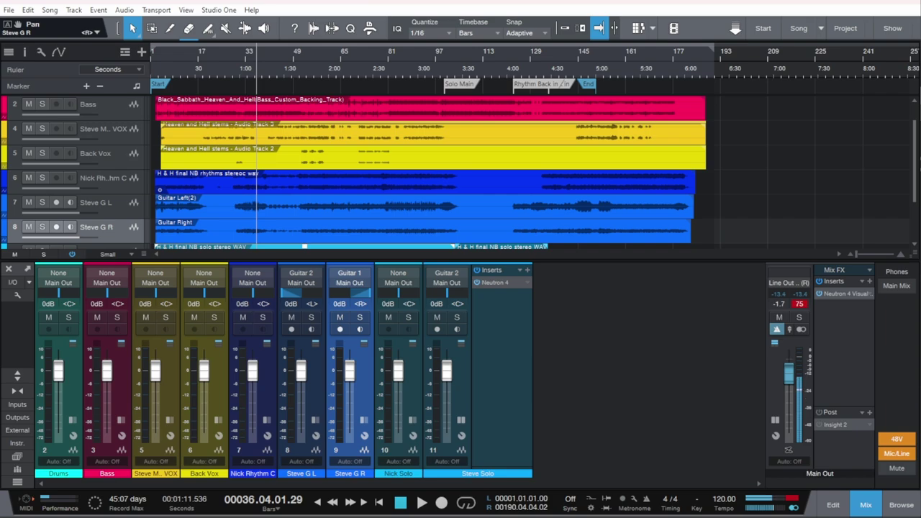
Reopen Visual Mixer on Main Out and audition the panned rhythm guitars from about bar 37
left_click(840, 294)
key("space")
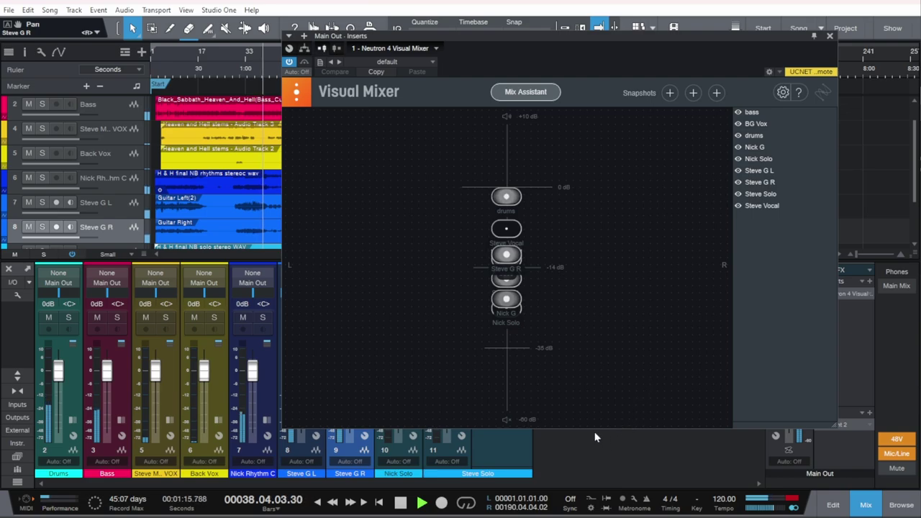
left_click_drag(511, 36, 544, 32)
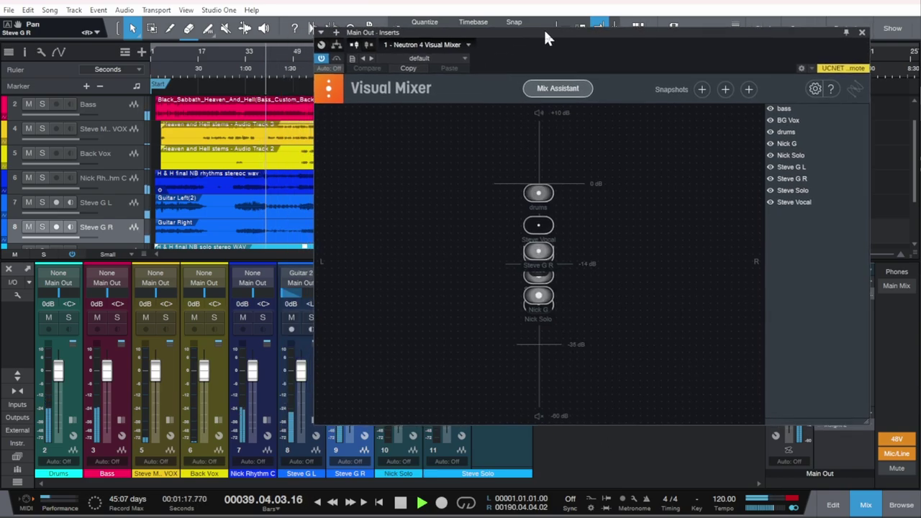
key("space")
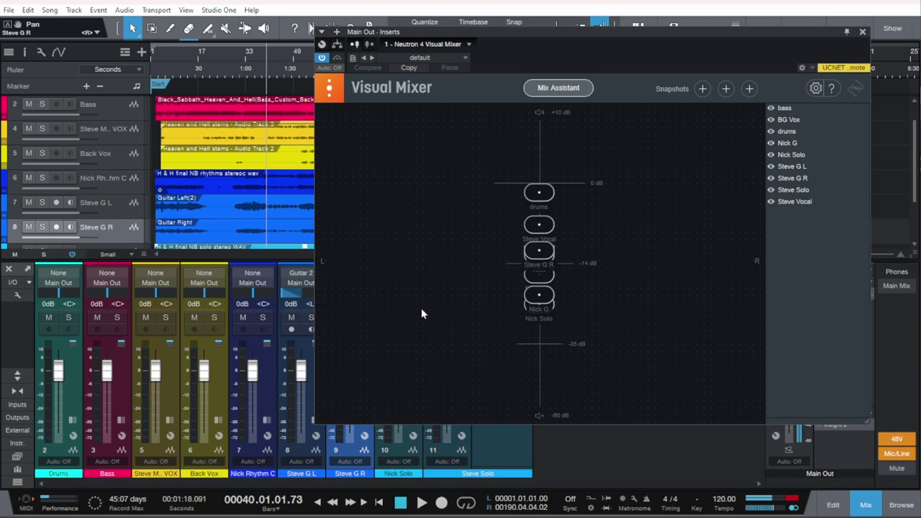
key("space")
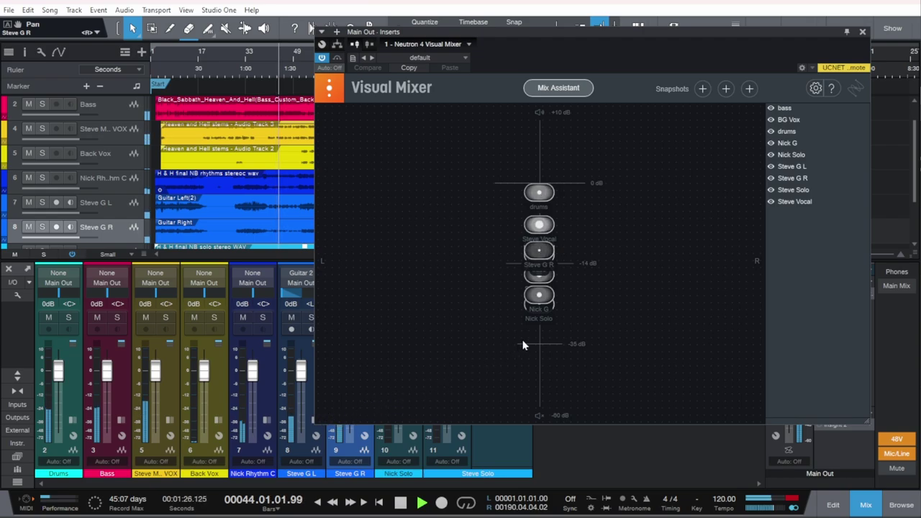
key("space")
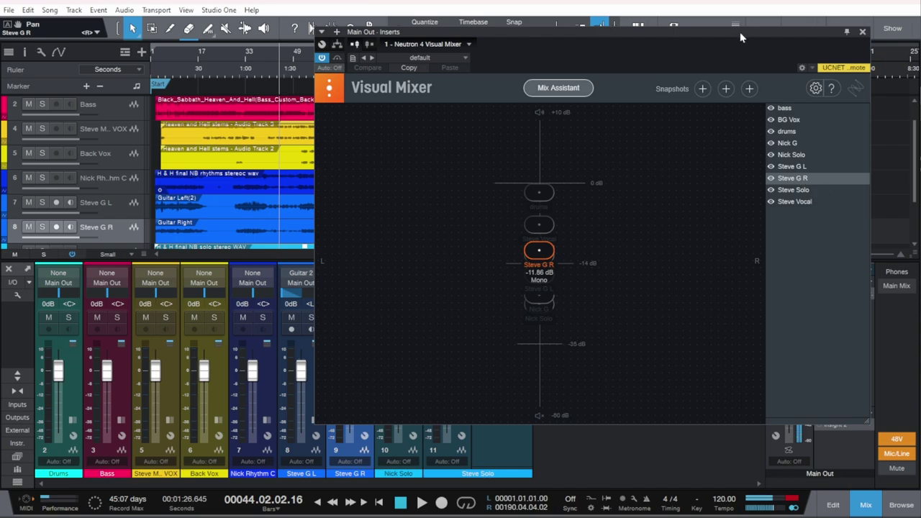
Locate the stereo guitar solo on track 9 and audition it with the mix at the Solo Main marker
left_click_drag(739, 32, 769, 45)
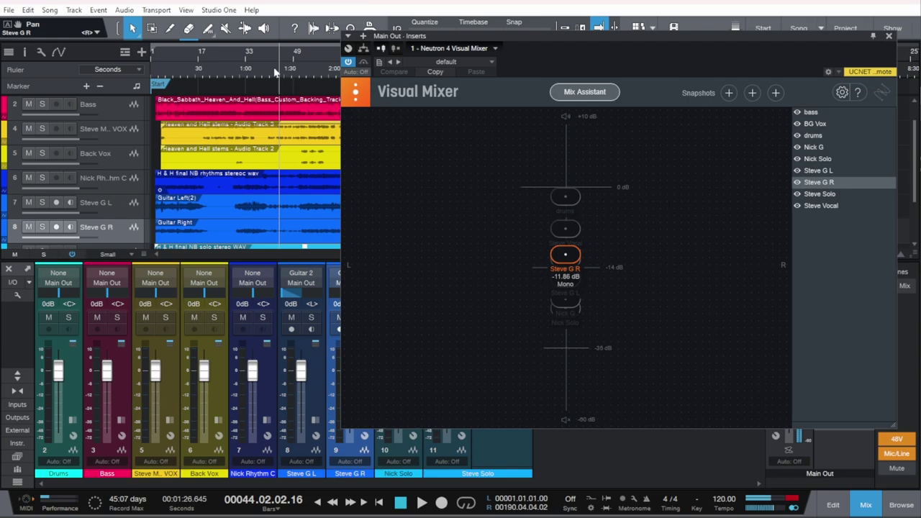
scroll(248, 108, "down", 1)
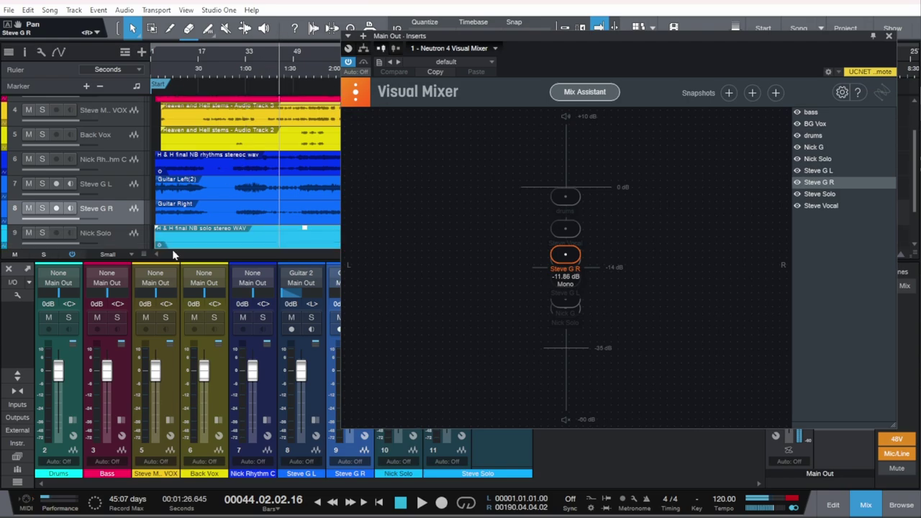
left_click_drag(528, 38, 547, 120)
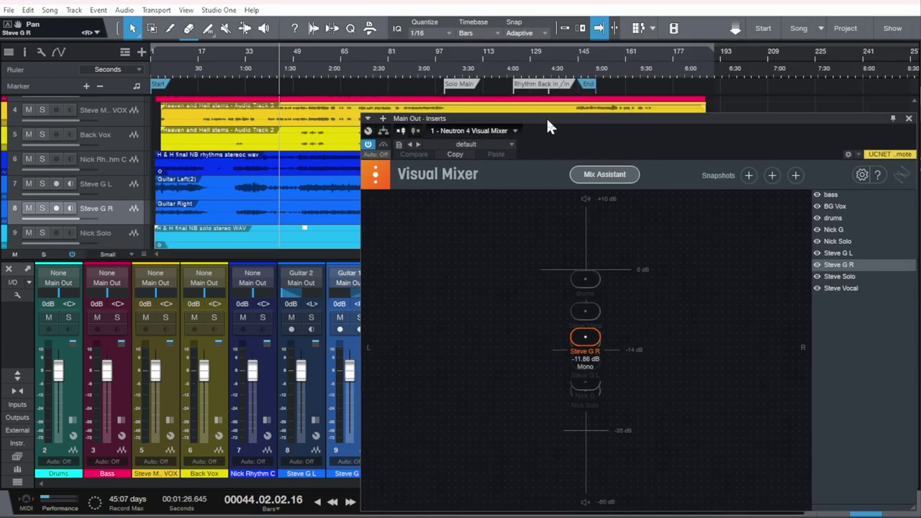
scroll(94, 187, "down", 1)
left_click(128, 211)
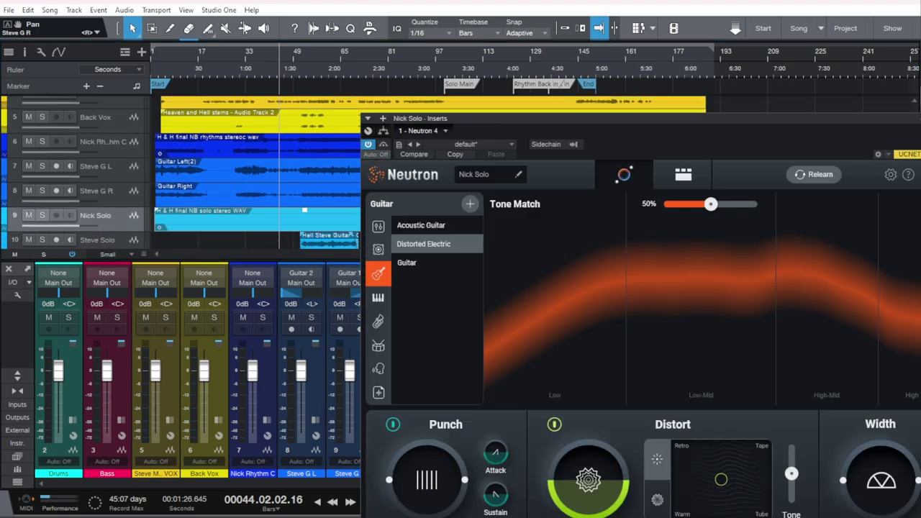
key("Escape")
left_click(453, 51)
key("space")
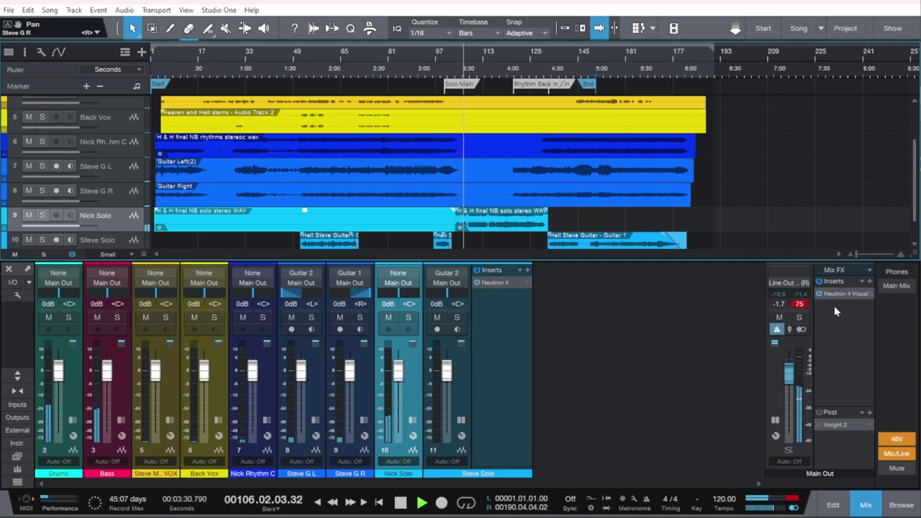
key("space")
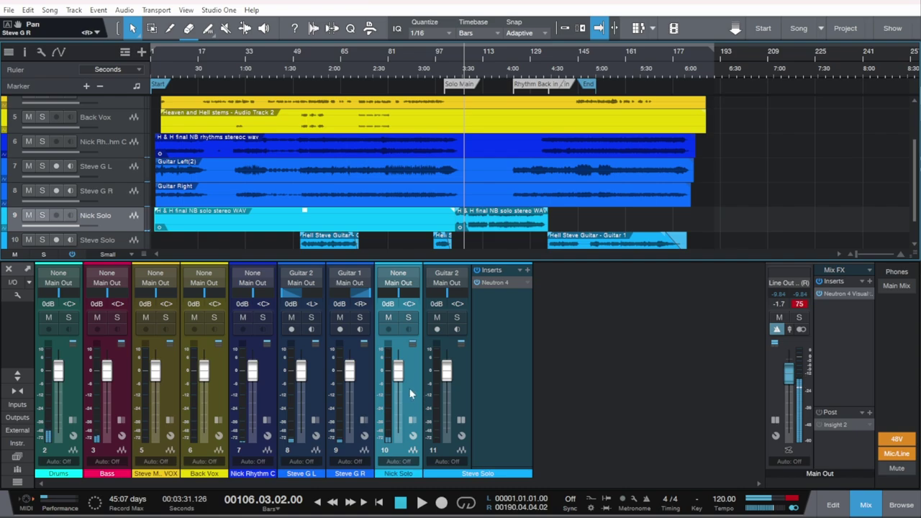
Raise the stereo guitar solo's node in Main Out's Visual Mixer to -22.03 dB while the solo plays
double_click(842, 296)
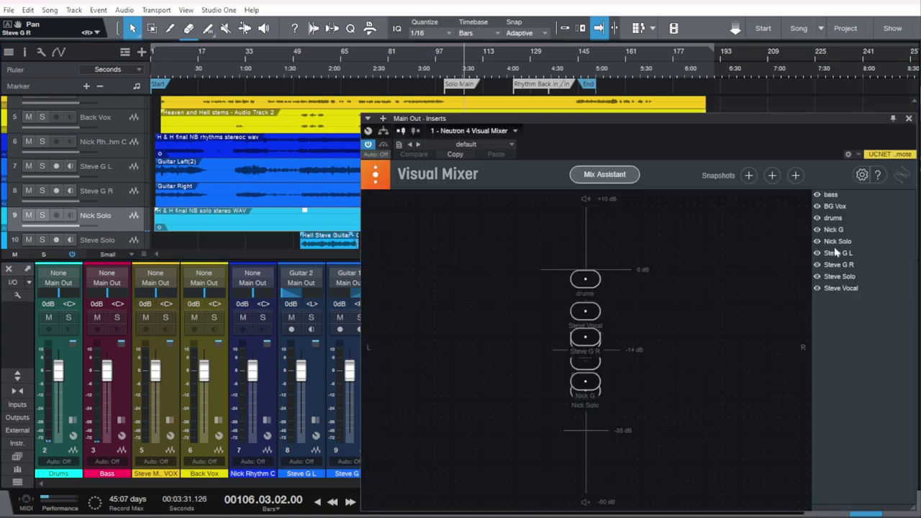
left_click(835, 242)
key("space")
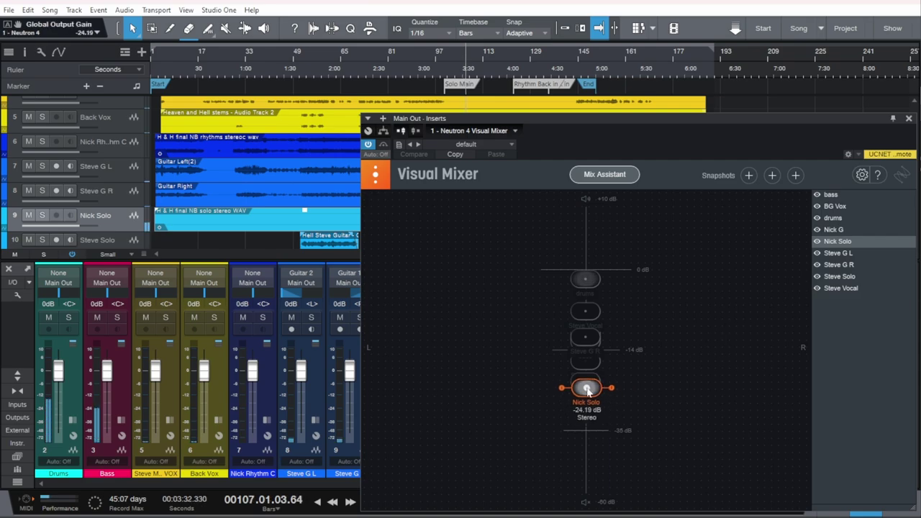
left_click_drag(587, 389, 586, 379)
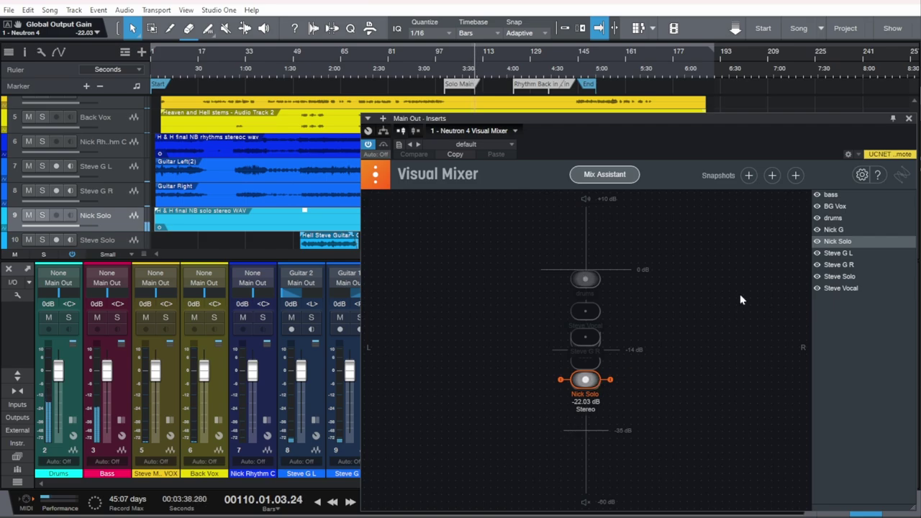
key("space")
Play from about bar 57 and raise track 10's mono guitar solo to -5.93 dB in Main Out's Visual Mixer
left_click(317, 54)
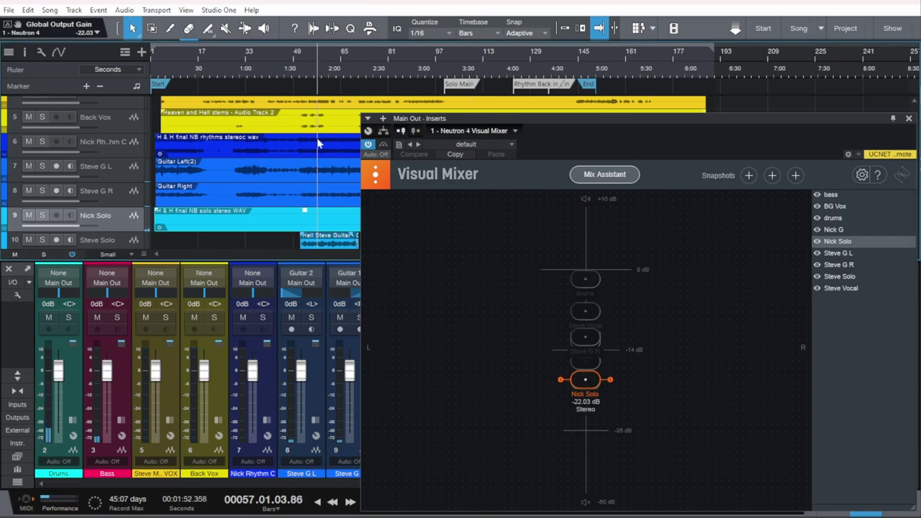
left_click(116, 244)
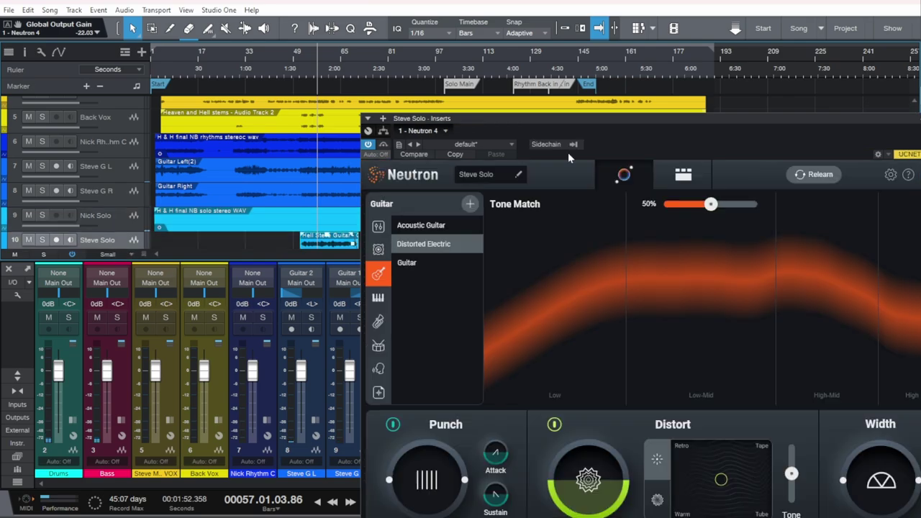
left_click(891, 150)
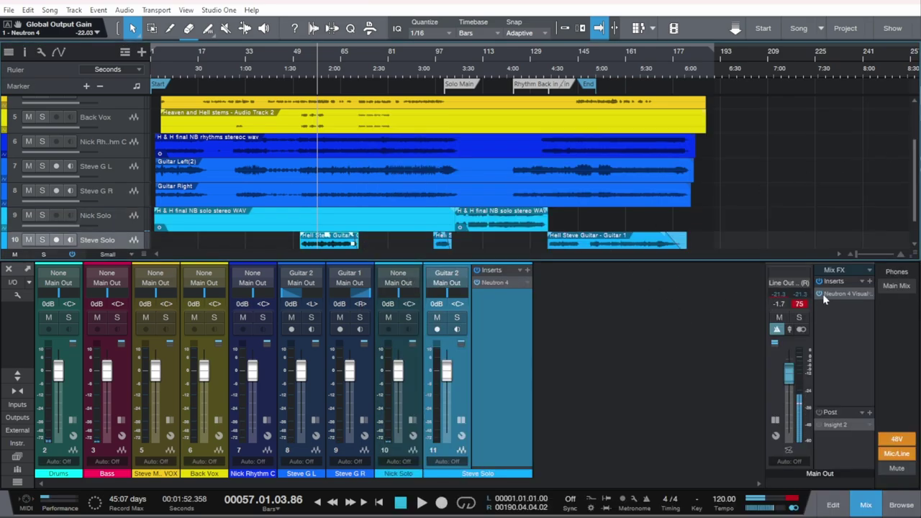
left_click(855, 294)
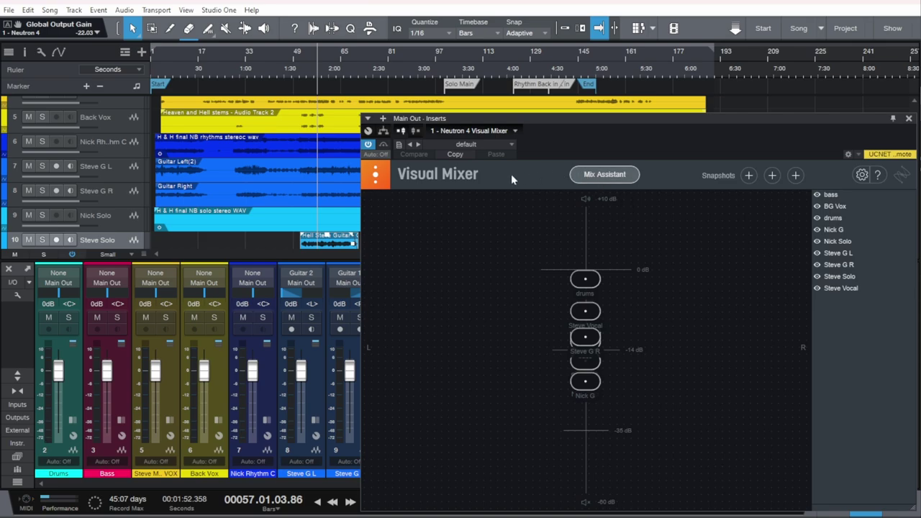
left_click(844, 277)
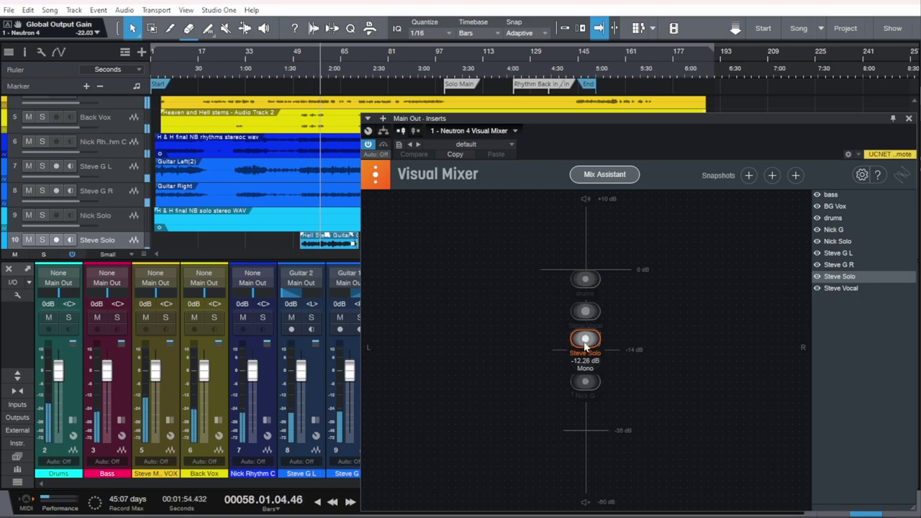
left_click_drag(583, 345, 585, 324)
mouse_move(585, 310)
left_mouse_down()
mouse_move(585, 270)
mouse_move(586, 307)
left_mouse_up()
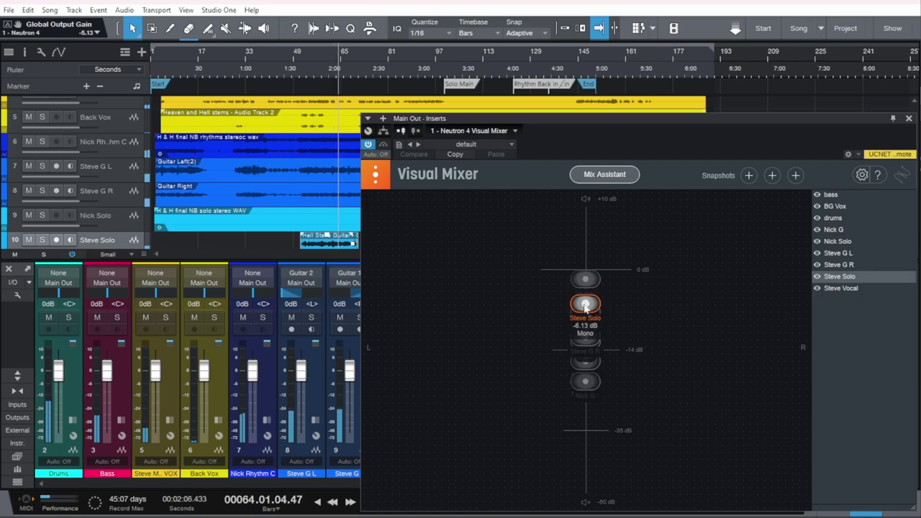
left_click_drag(585, 306, 585, 303)
Audition the mix from about bar 142 and check the node levels in Main Out's Visual Mixer
left_click(909, 119)
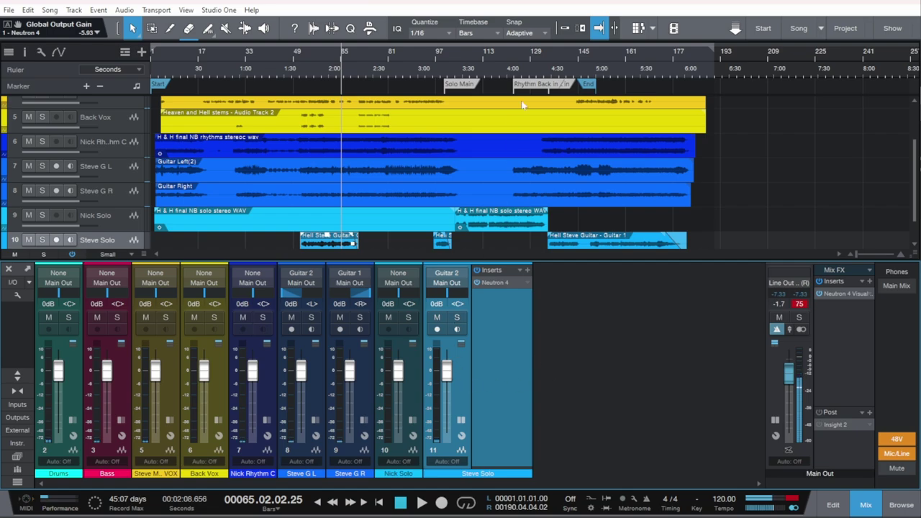
left_click(575, 54)
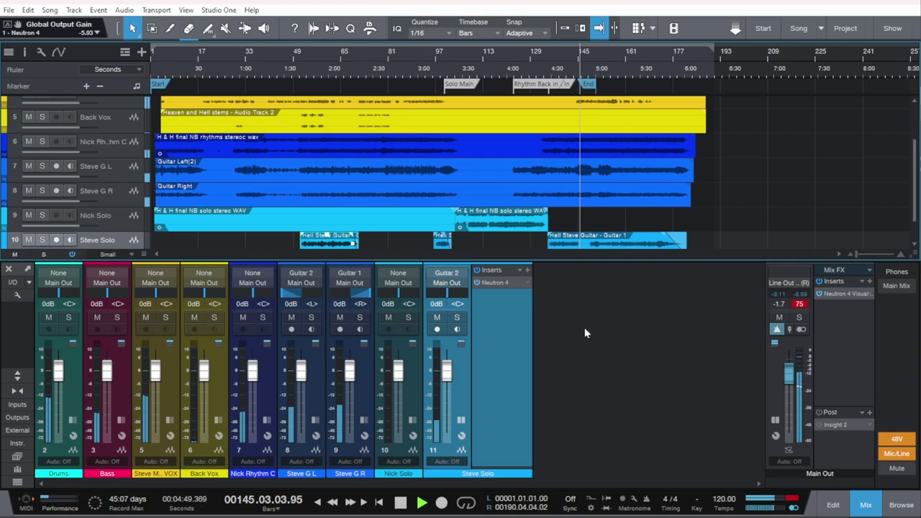
left_click(842, 293)
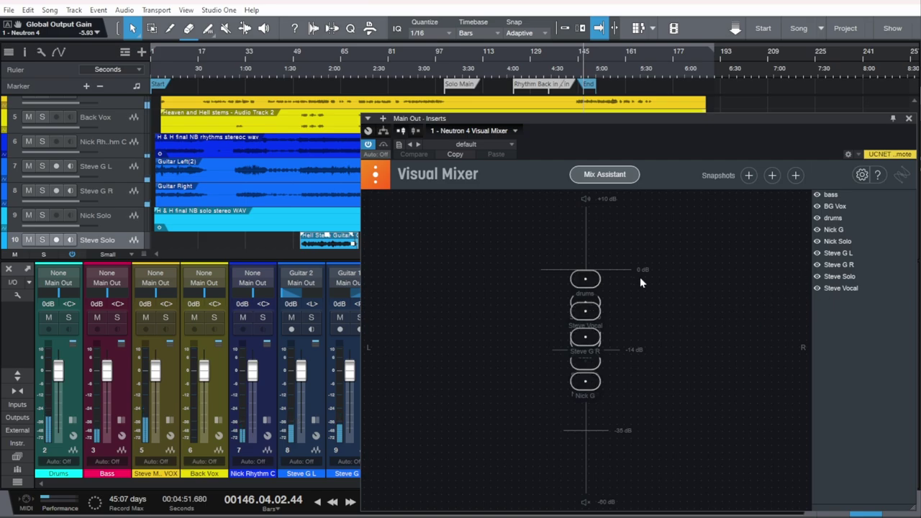
left_click(909, 120)
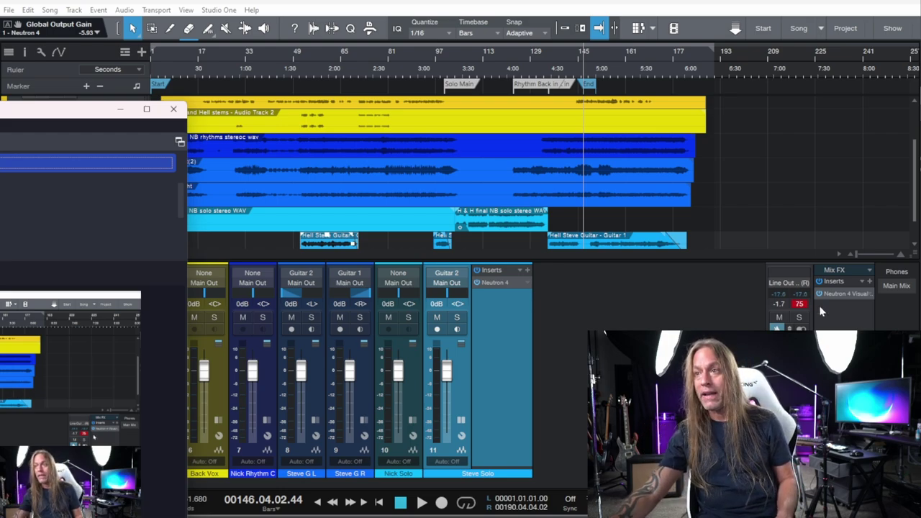
Review the Mix Assistant option in Main Out's Visual Mixer, and play the mix on from about bar 146
left_click(846, 295)
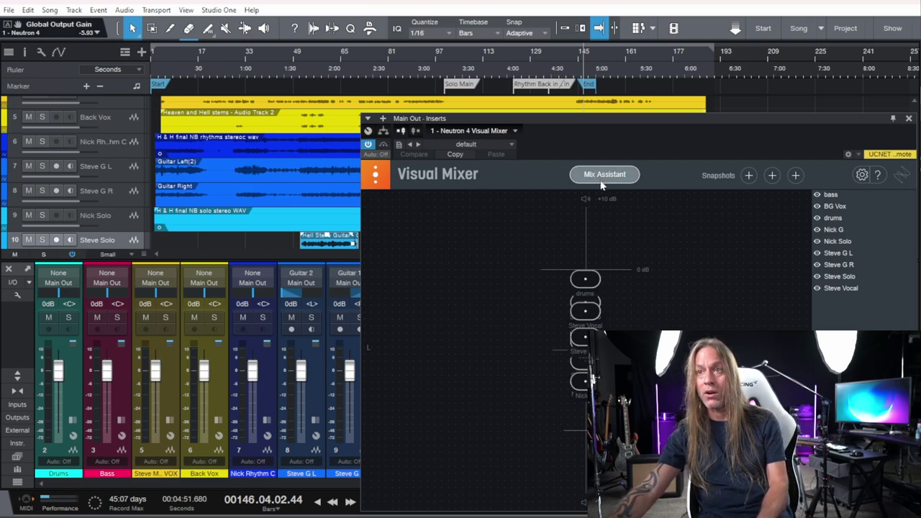
left_click(909, 119)
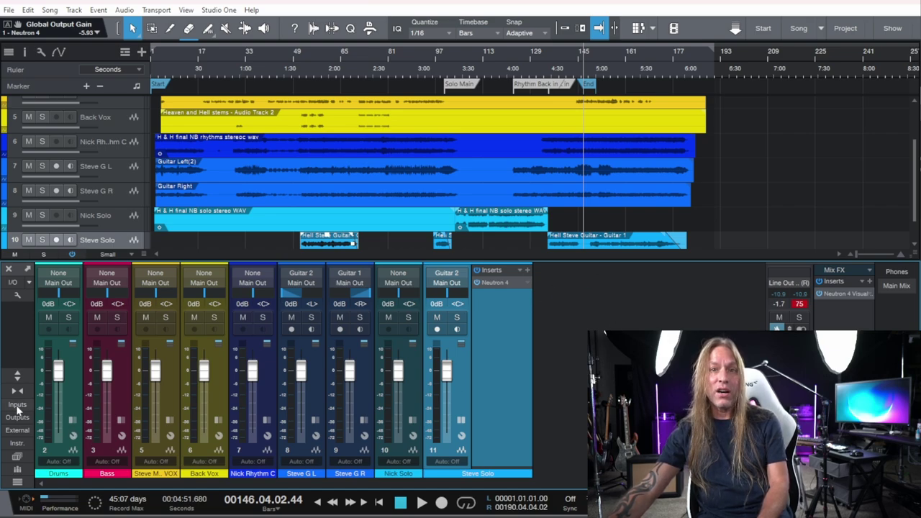
key("space")
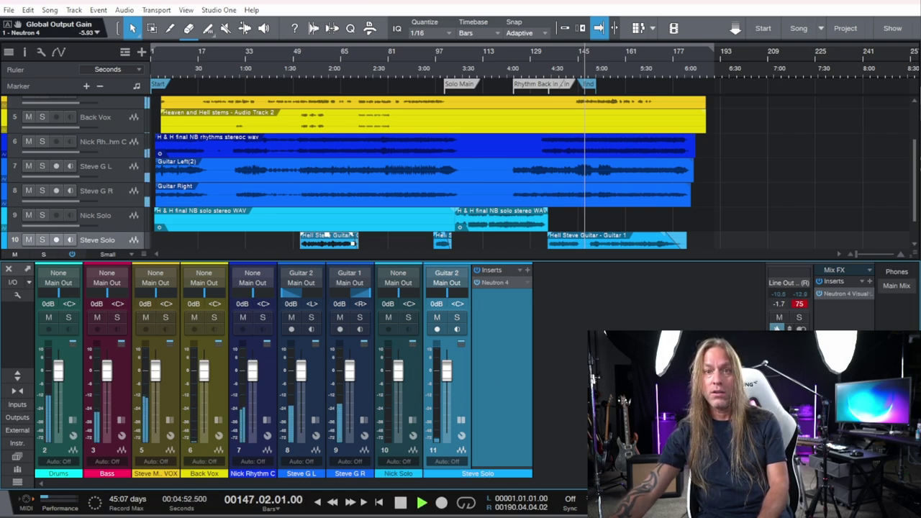
key("space")
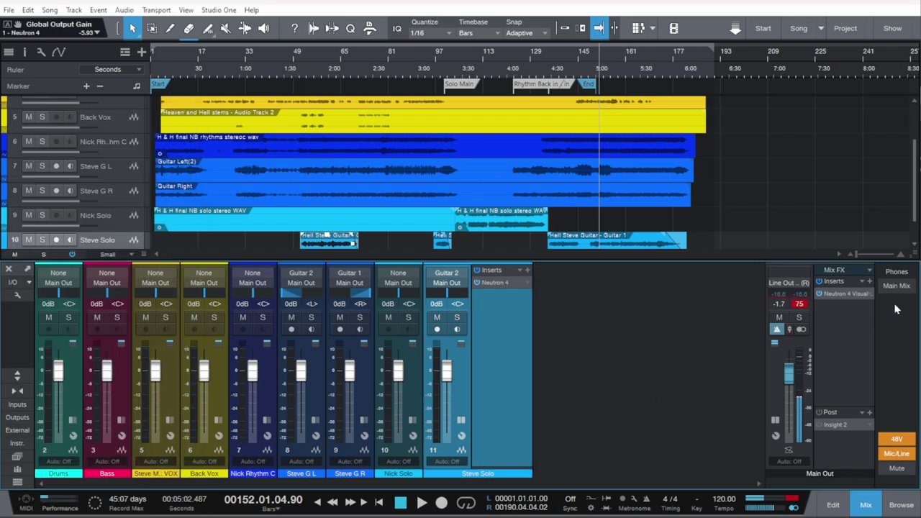
Insert Ozone 10 on Main Out after the Visual Mixer and position its window fully in view
left_click(870, 282)
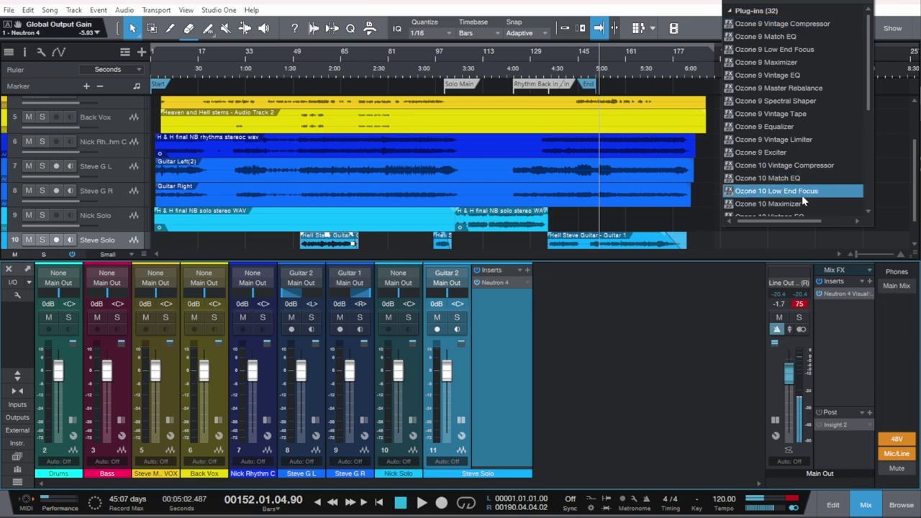
type("10")
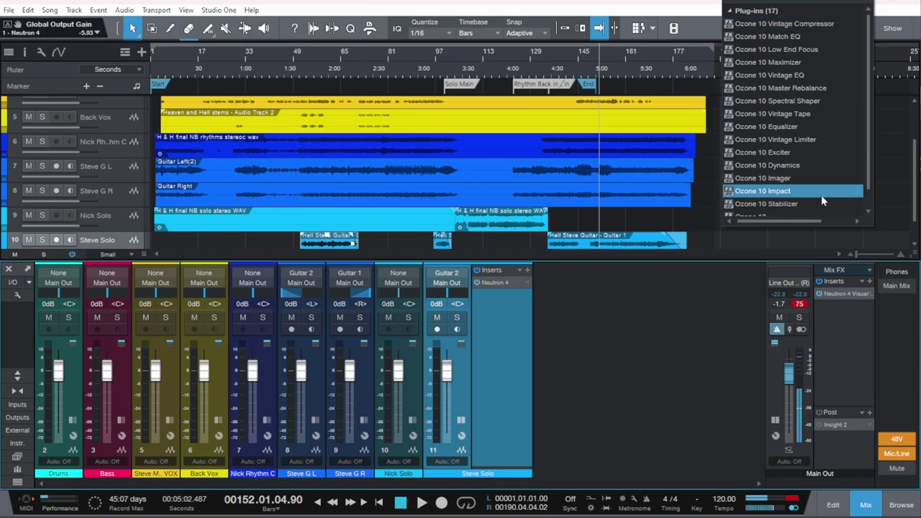
scroll(767, 198, "down", 1)
left_click(761, 199)
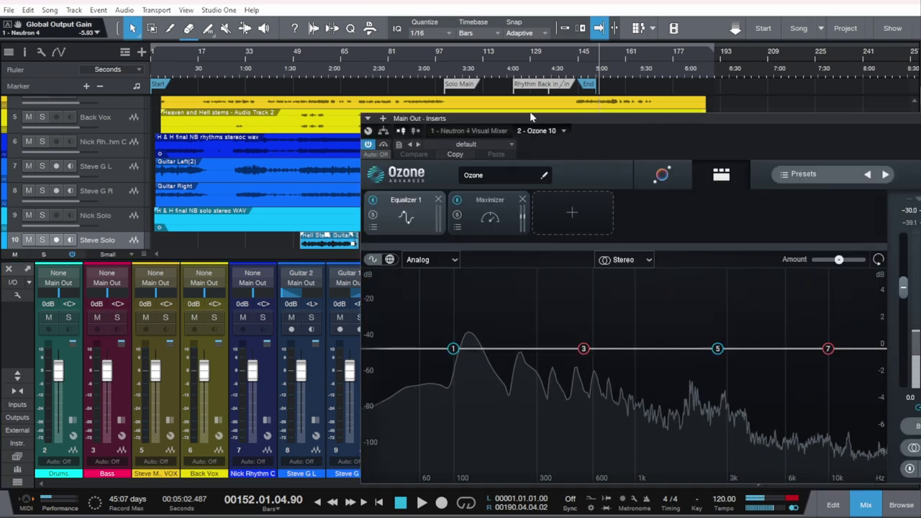
left_click_drag(682, 127, 470, 116)
left_click_drag(558, 109, 656, 69)
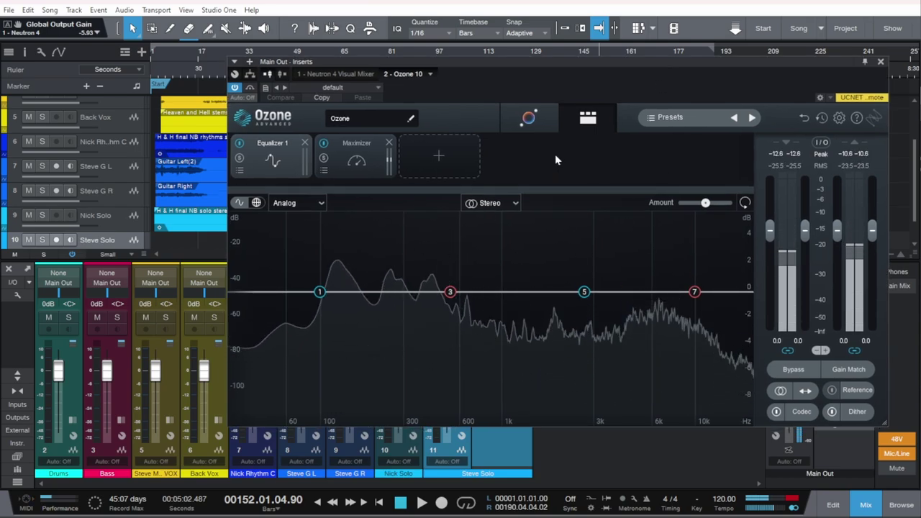
Run Ozone 10's assistant on the loud section from about bar 137 and audition its mastering result
left_click(526, 122)
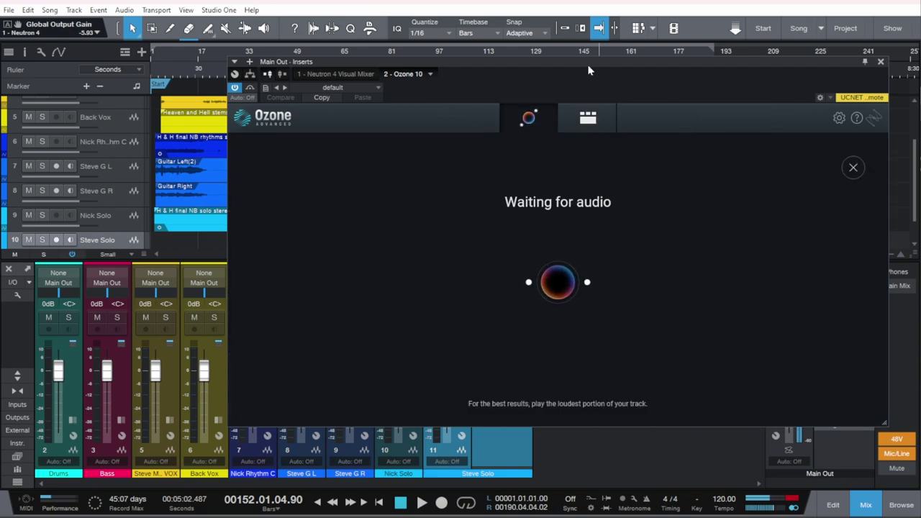
left_click_drag(588, 71, 568, 176)
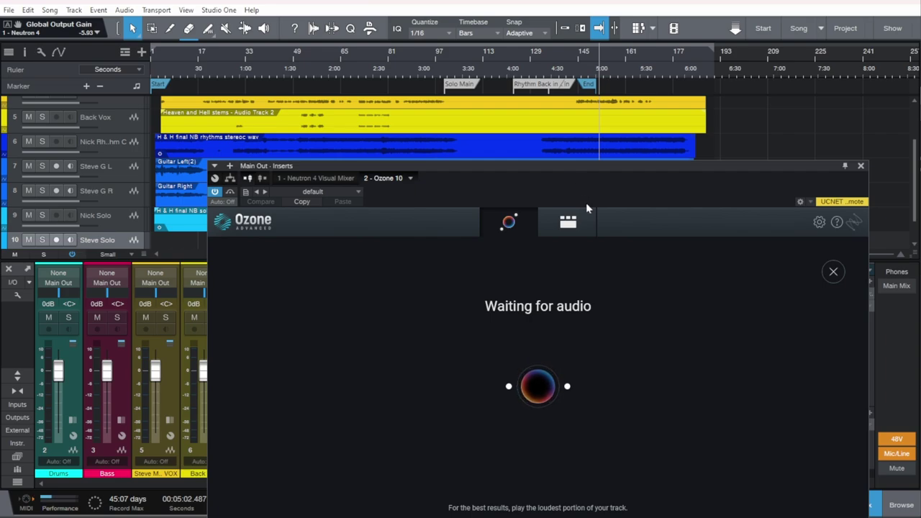
left_click(558, 52)
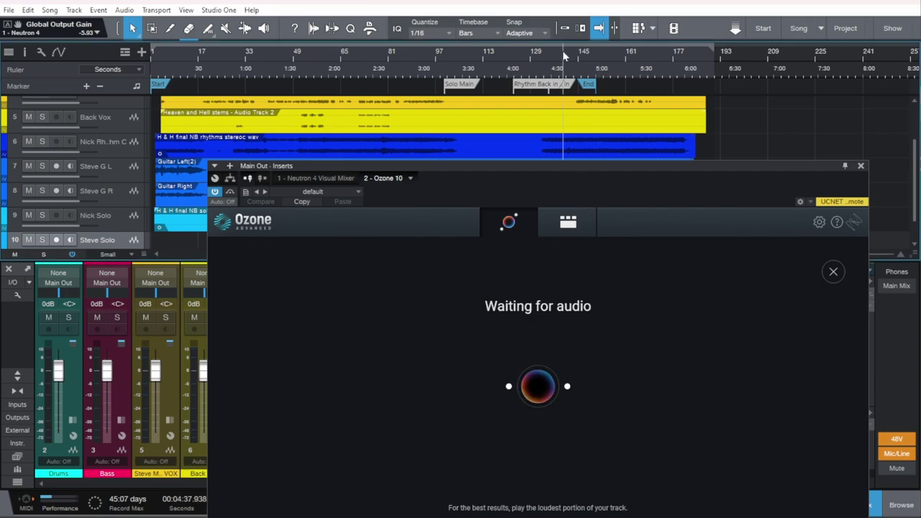
left_click(552, 49)
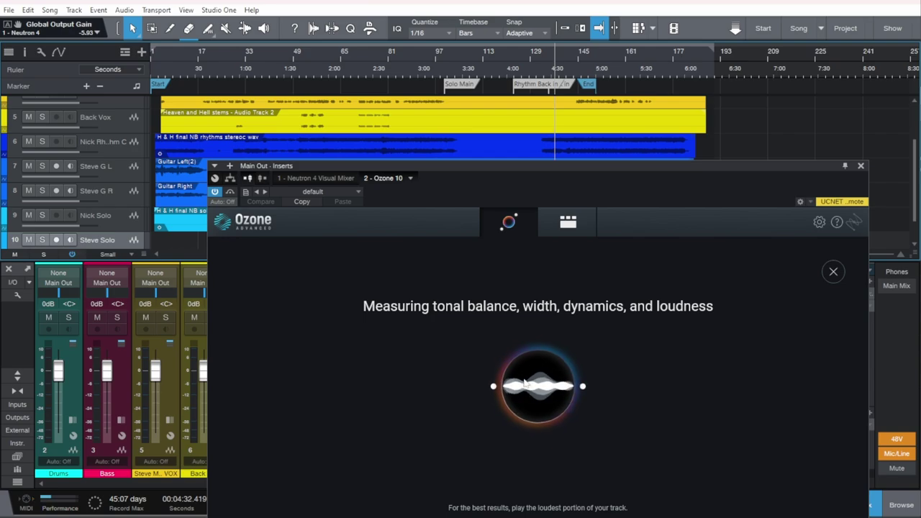
left_click(568, 221)
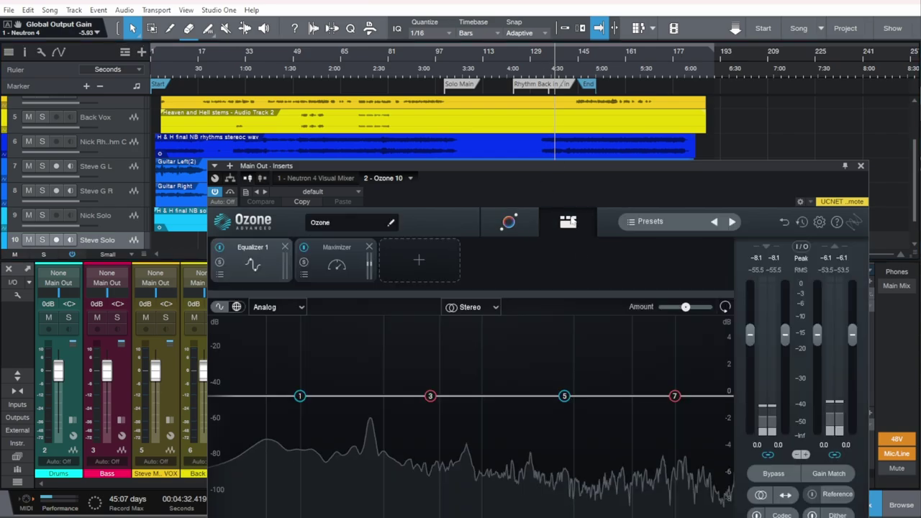
left_click(511, 223)
key("space")
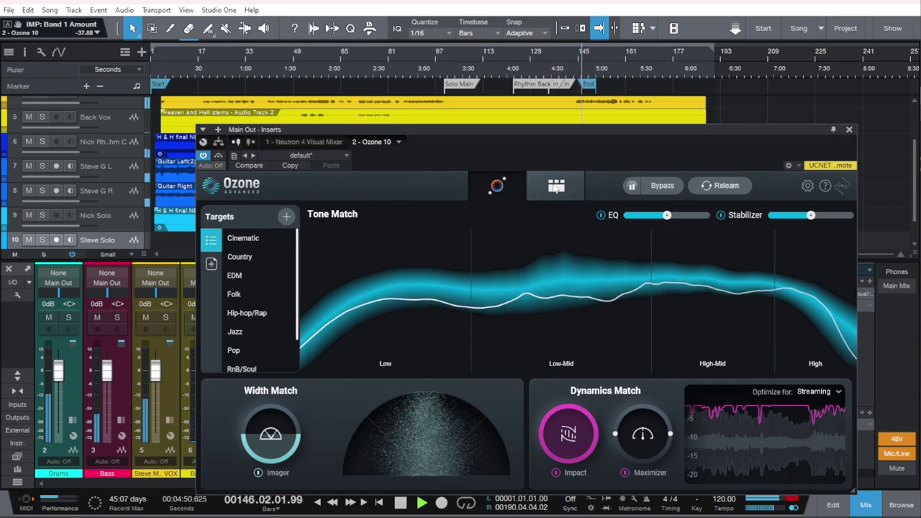
key("space")
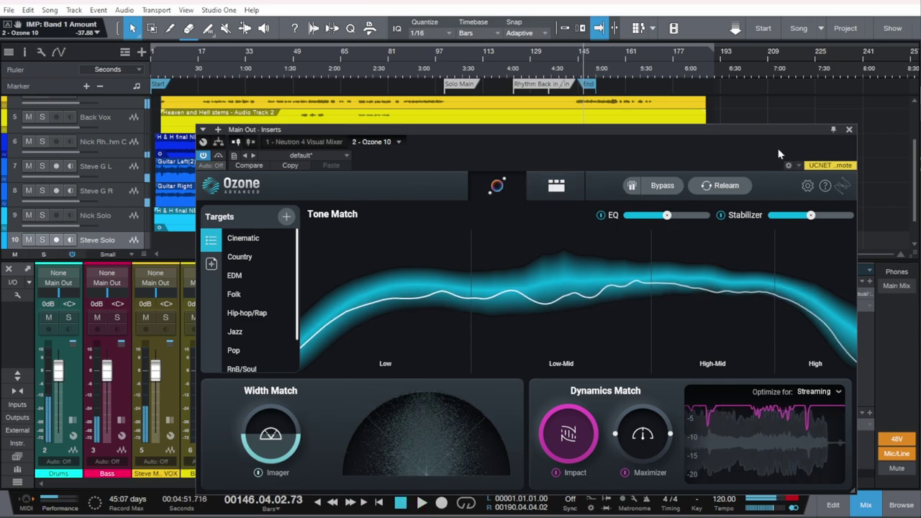
Close the Ozone 10 window and remove the plug-in from Main Out's inserts
left_click(849, 129)
left_click(870, 306)
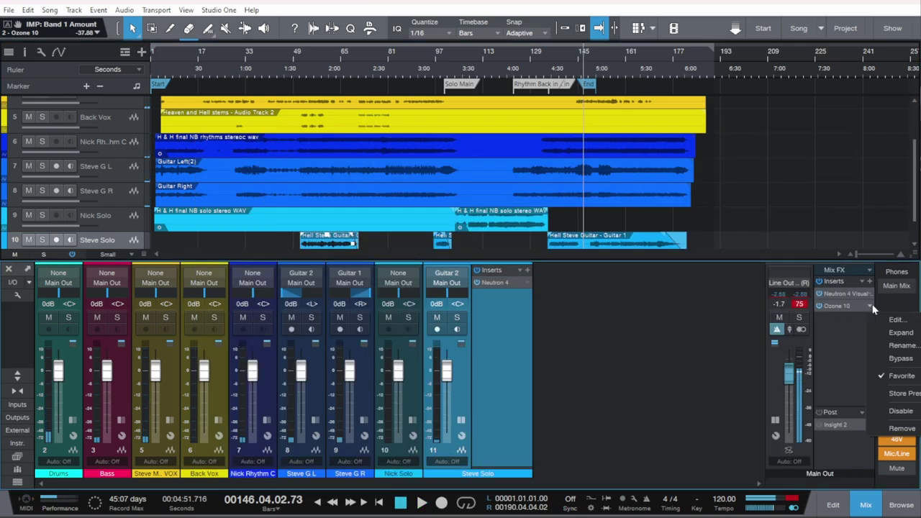
left_click(875, 430)
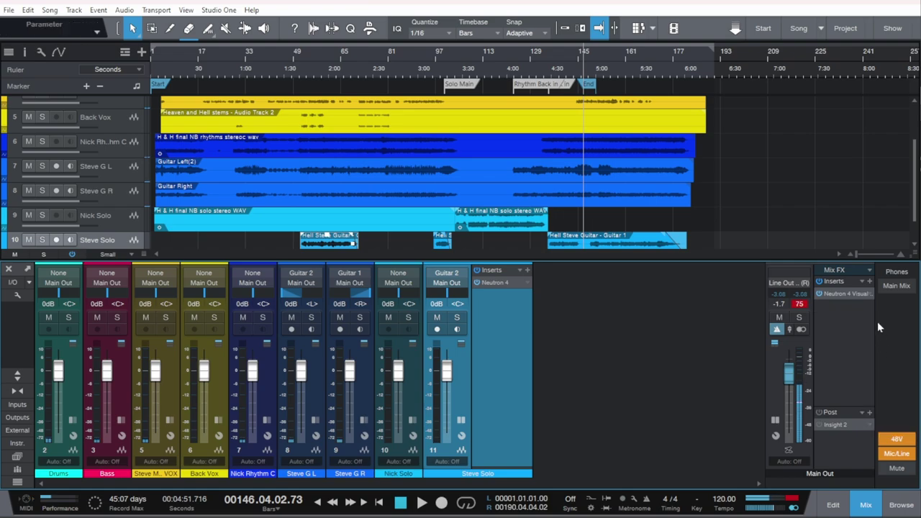
Find Ozone 10 among the plug-ins and add a fresh instance to Main Out after the Visual Mixer
left_click(869, 282)
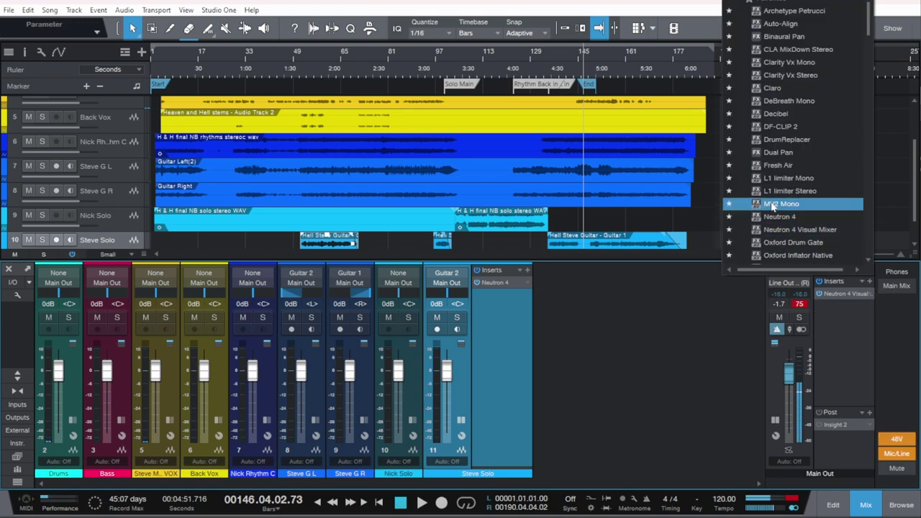
scroll(795, 128, "down", 1)
scroll(791, 119, "up", 1)
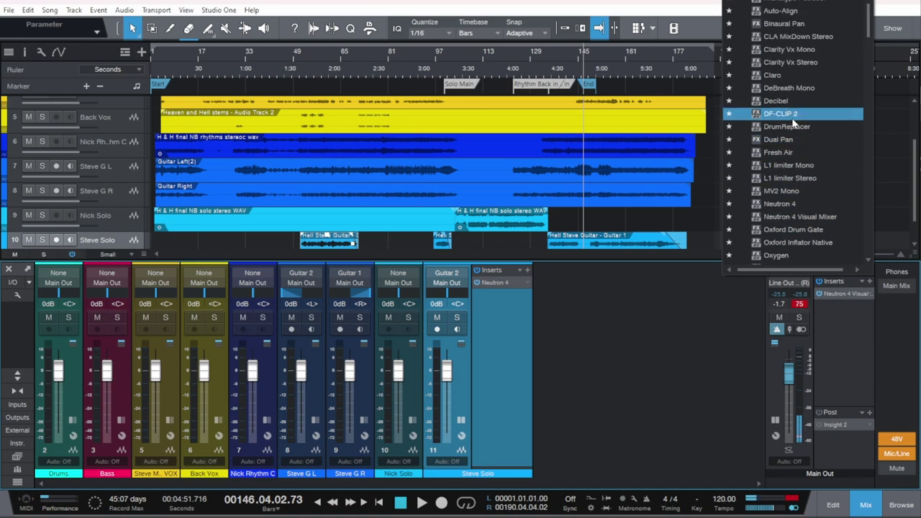
type("ozone 10")
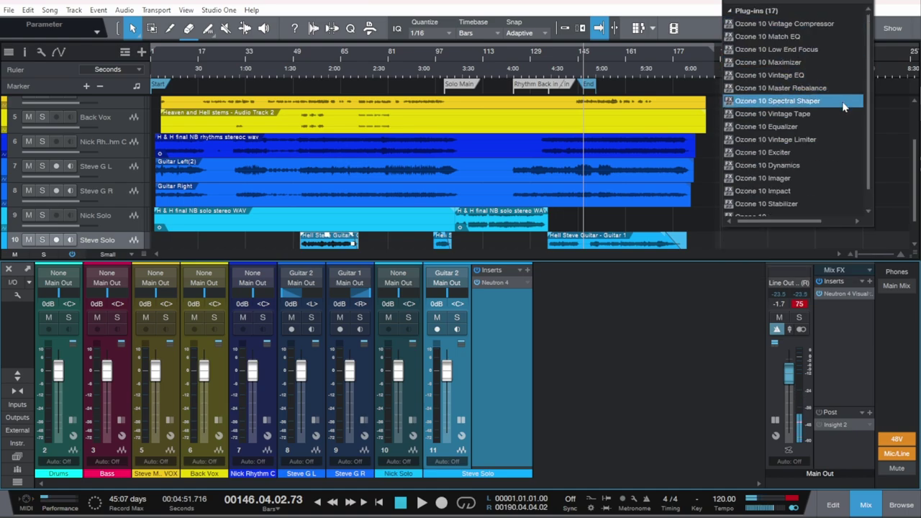
scroll(795, 136, "down", 1)
left_click(756, 196)
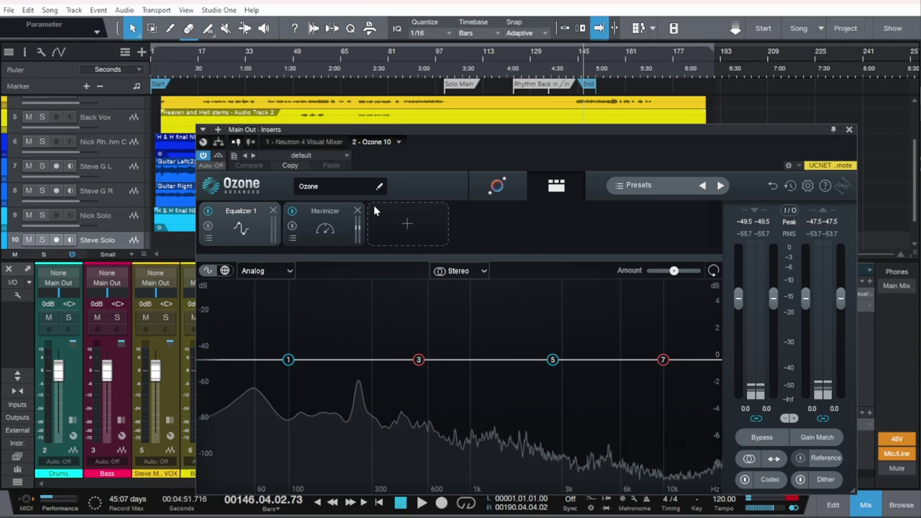
Run the assistant in the new Ozone 10 instance from about bar 146 and audition its master
left_click(496, 189)
key("space")
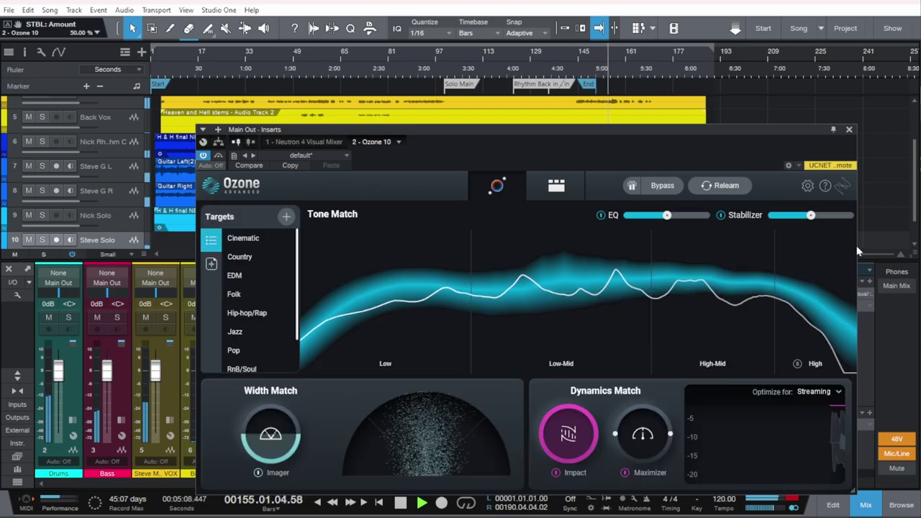
left_click(849, 130)
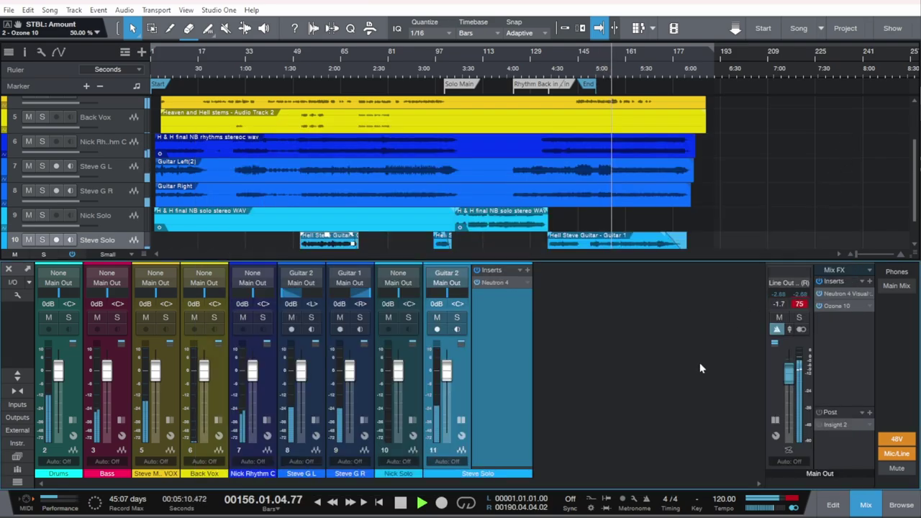
key("space")
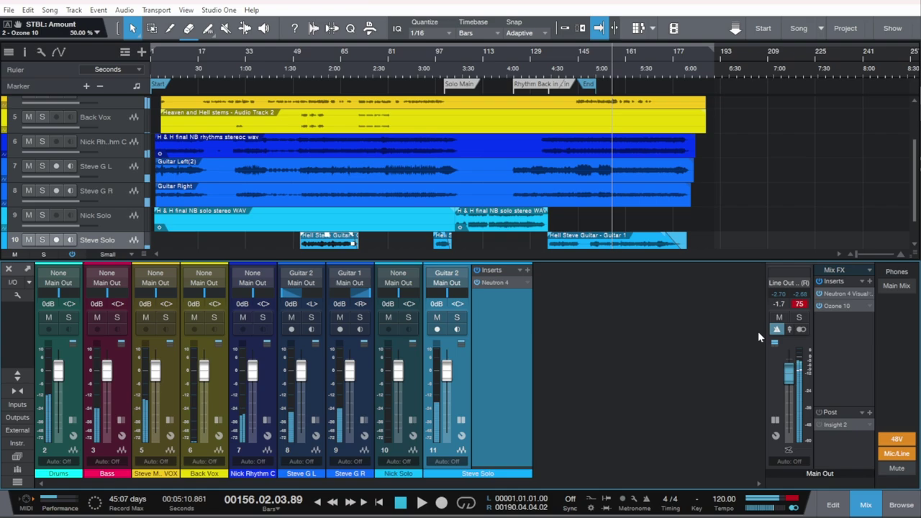
Play from about bar 152 to compare the mix with Ozone 10 bypassed and enabled, viewing its assistant settings
left_click(602, 65)
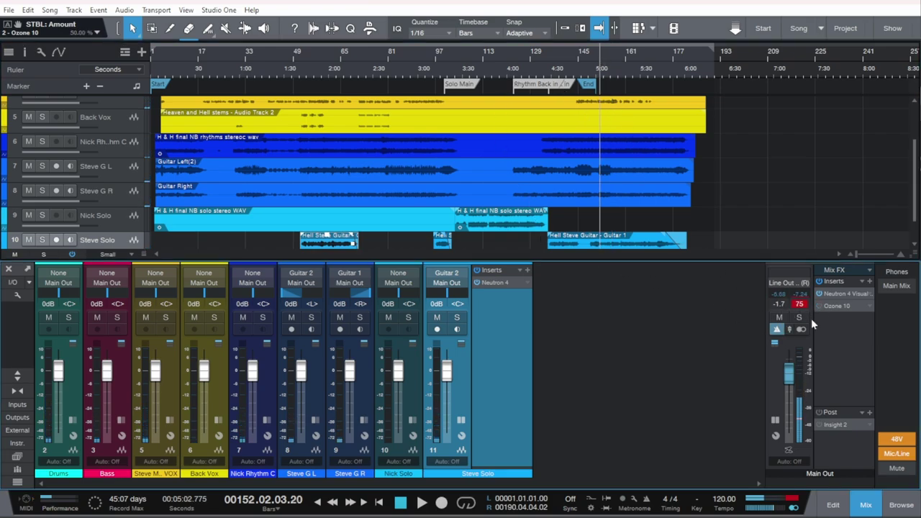
key("space")
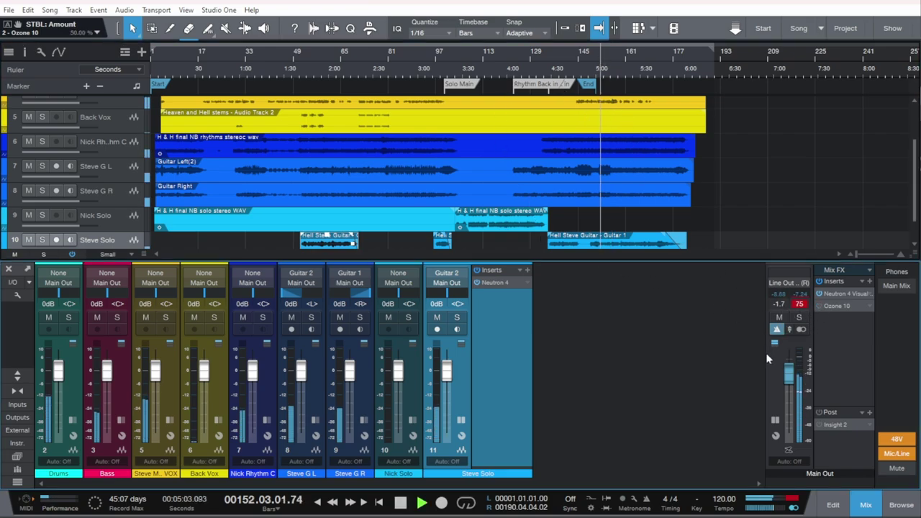
double_click(839, 306)
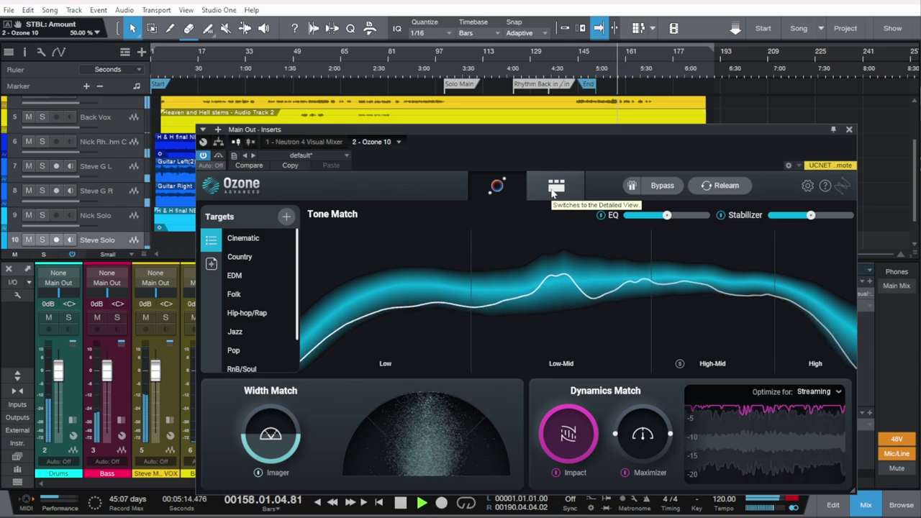
left_click(849, 131)
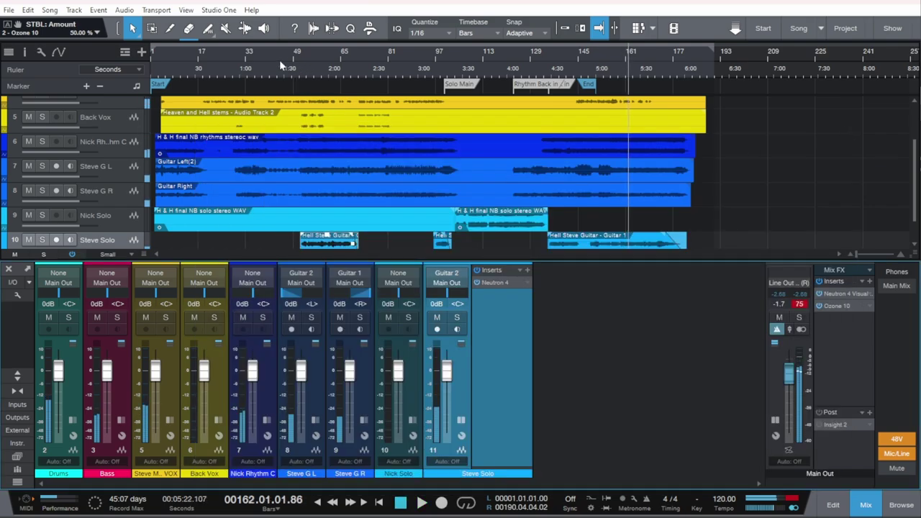
Play from about bar 27, raise the G L and G R guitar channels together to +0.8 dB, and audition the change
left_click(229, 55)
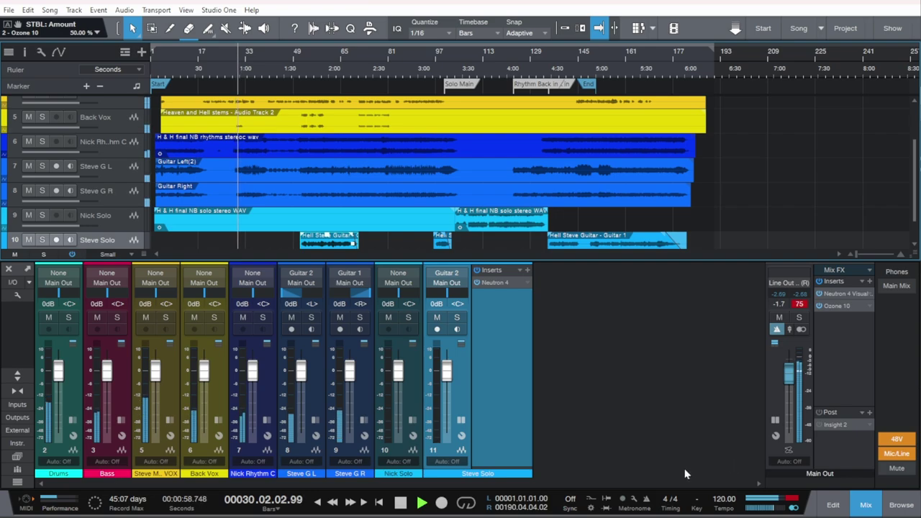
left_click(314, 370)
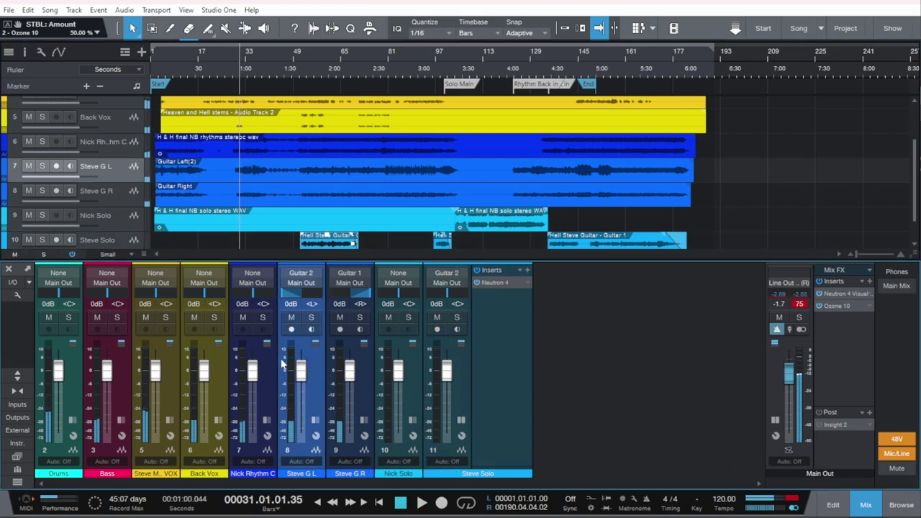
left_click(369, 362, "shift")
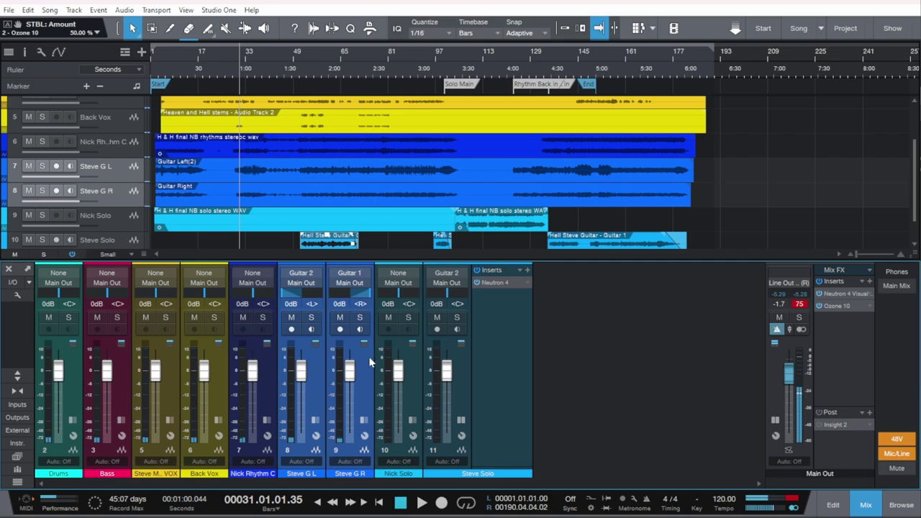
left_click_drag(354, 380, 351, 378)
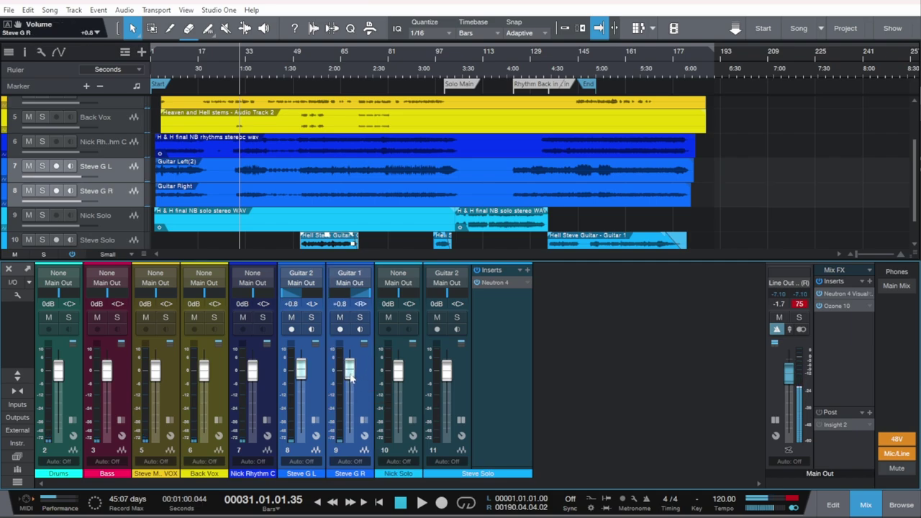
key("space")
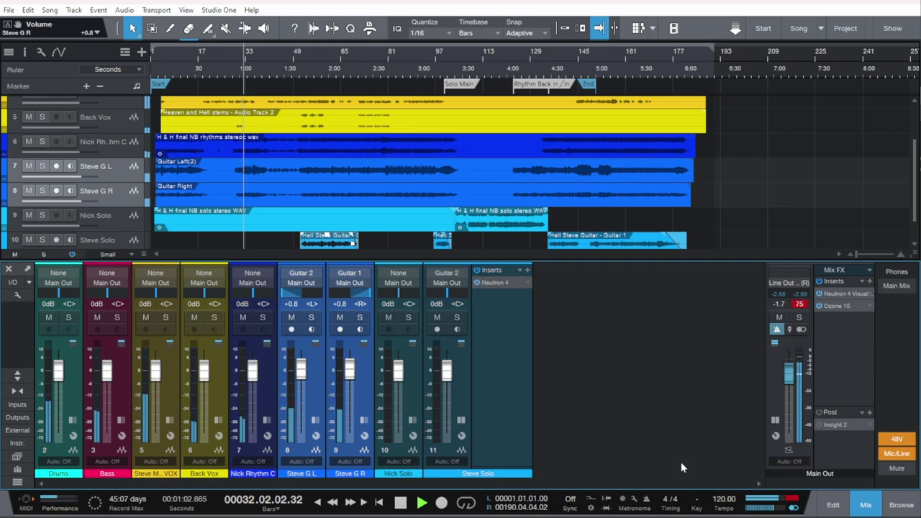
left_click(324, 368)
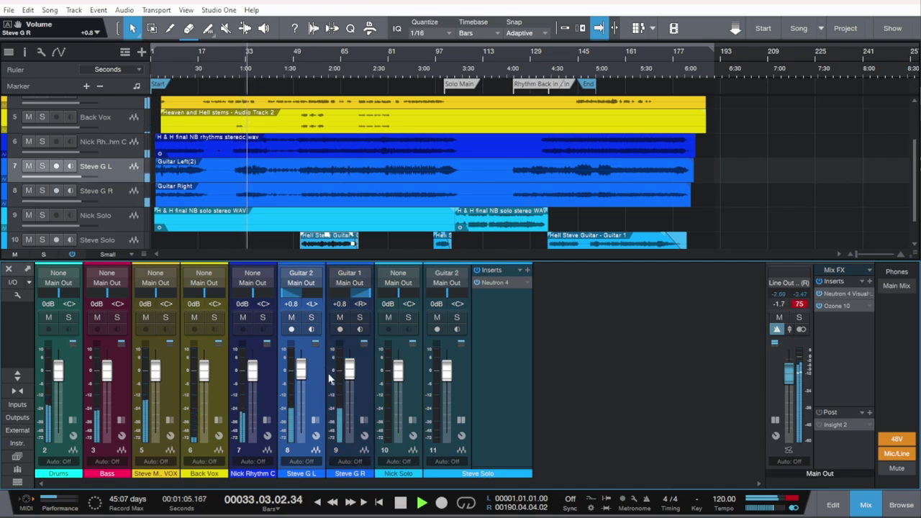
Enable Insight 2 in Main Out's post-fader section and check the loudness and levels during playback, closing its window when done
left_click(818, 425)
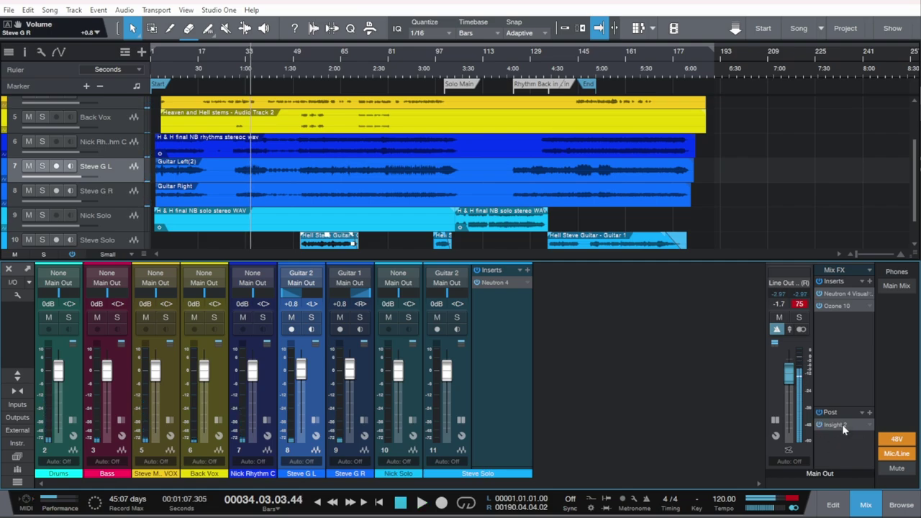
left_click(842, 425)
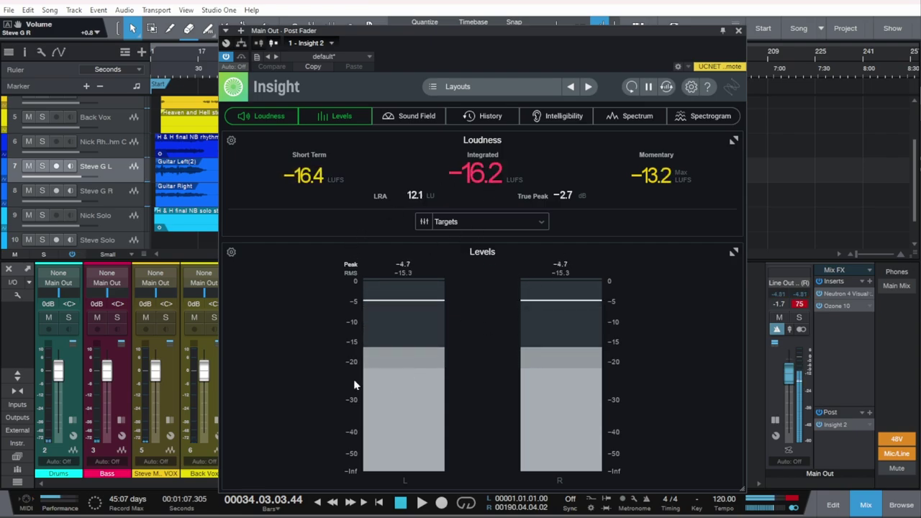
key("space")
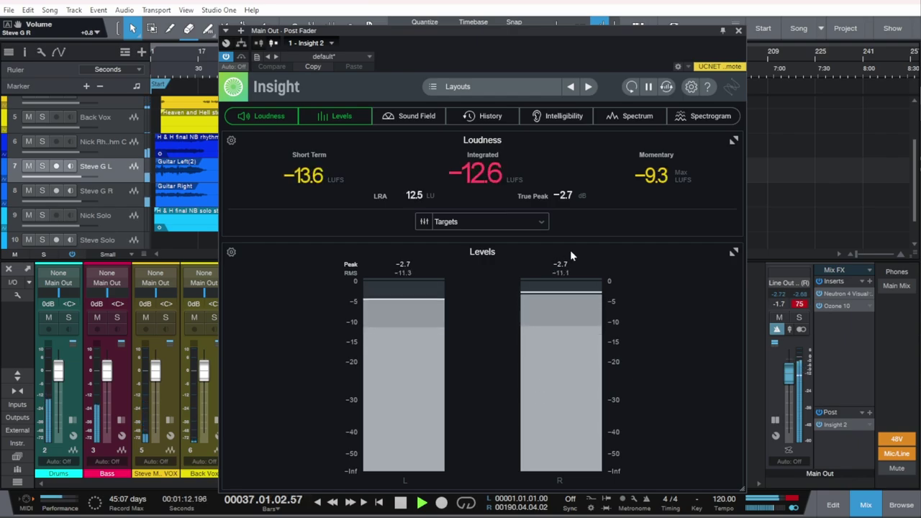
left_click(738, 31)
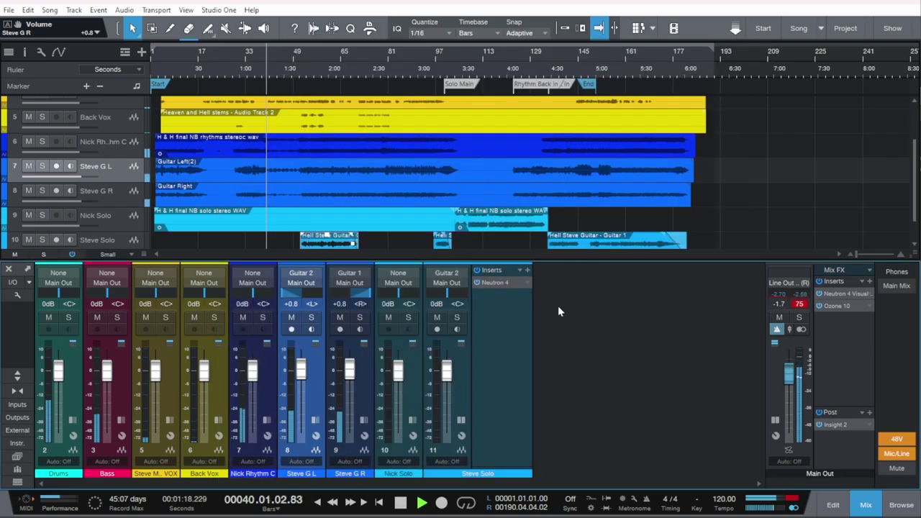